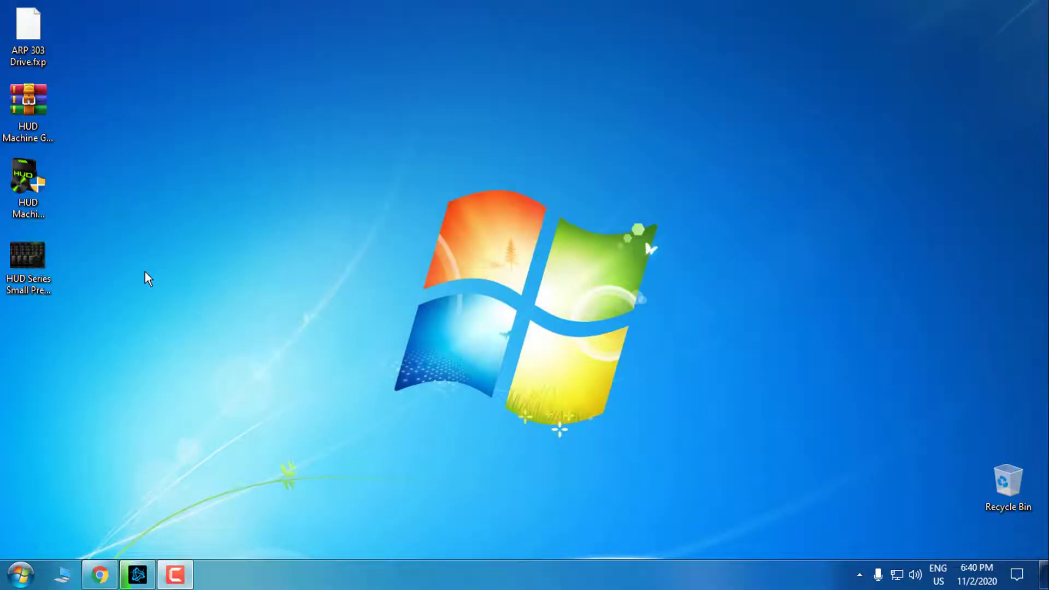
- Examine the HUD Series Small Preview image at closer zoom, including its monitor and icon areas, and close it
{"action": "left_click", "coordinate": [45, 185]}
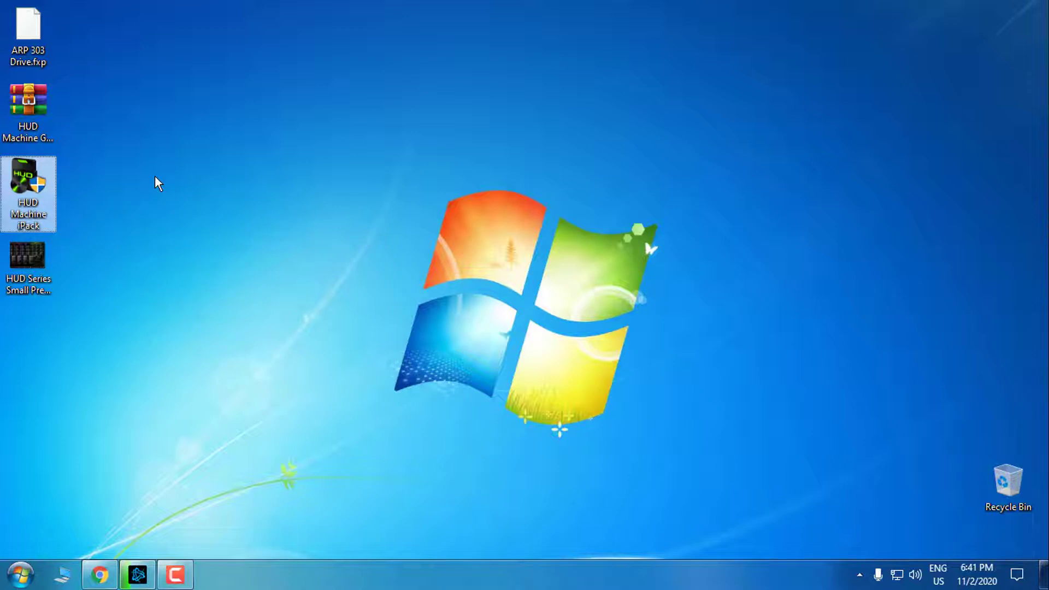
{"action": "left_click", "coordinate": [34, 111]}
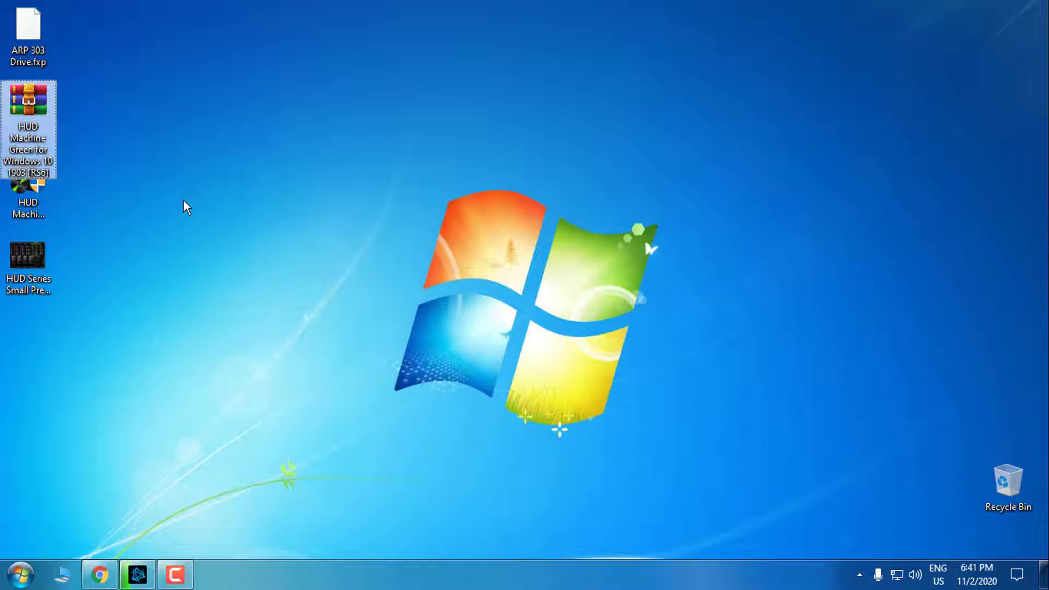
{"action": "double_click", "coordinate": [28, 259]}
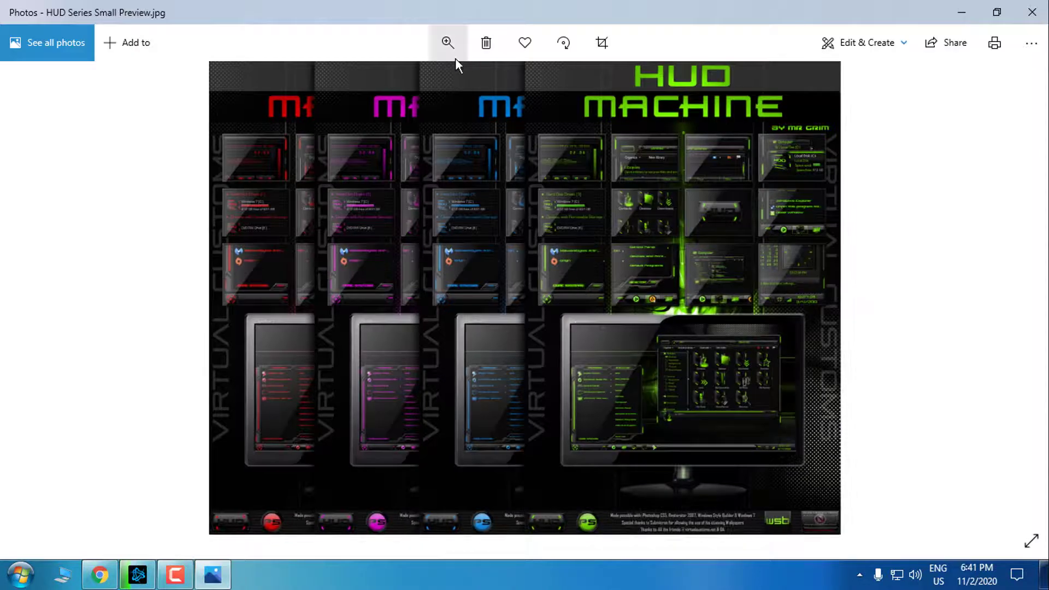
{"action": "left_click", "coordinate": [451, 53]}
{"action": "left_click_drag", "start_coordinate": [382, 83], "coordinate": [392, 83]}
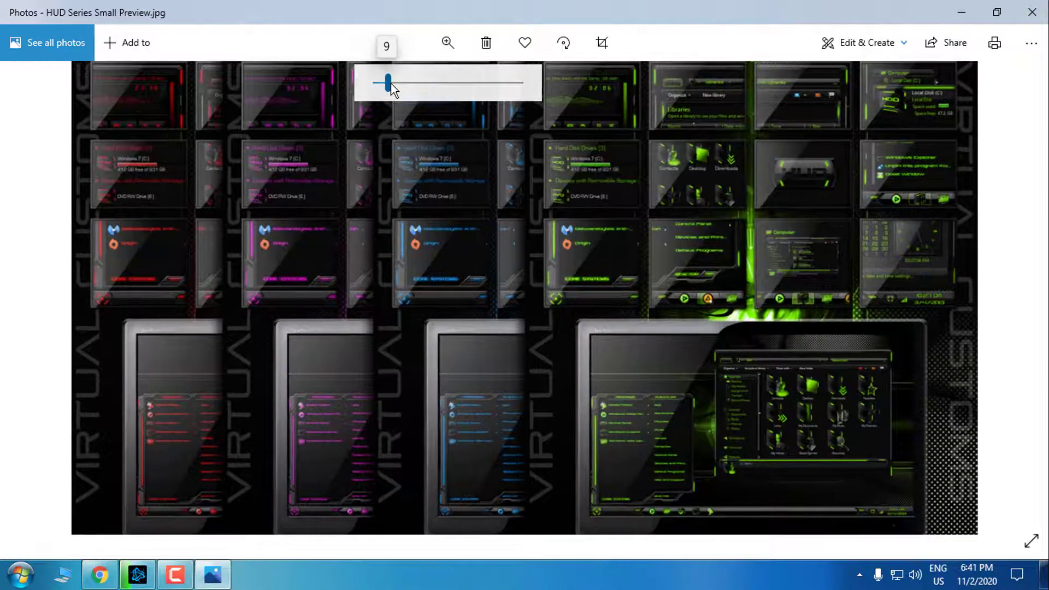
{"action": "left_click_drag", "start_coordinate": [697, 251], "coordinate": [556, 191]}
{"action": "mouse_move", "coordinate": [448, 44]}
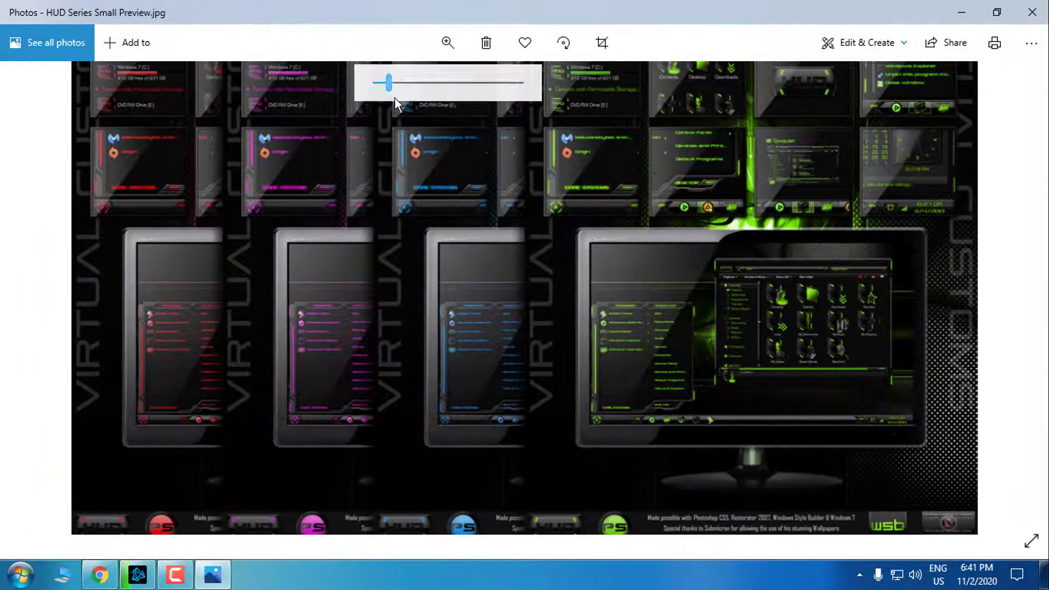
{"action": "left_click_drag", "start_coordinate": [390, 83], "coordinate": [438, 83]}
{"action": "left_click_drag", "start_coordinate": [801, 311], "coordinate": [517, 174]}
{"action": "left_click", "coordinate": [1022, 14]}
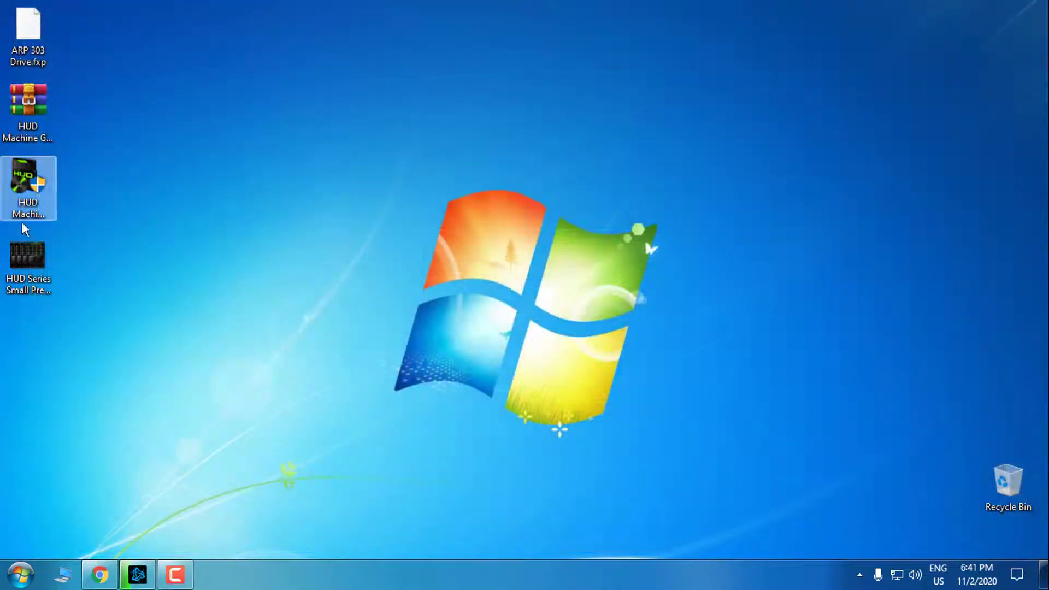
- Delete the HUD Series Small Preview image from the desktop
{"action": "right_click", "coordinate": [46, 250]}
{"action": "left_click", "coordinate": [113, 511]}
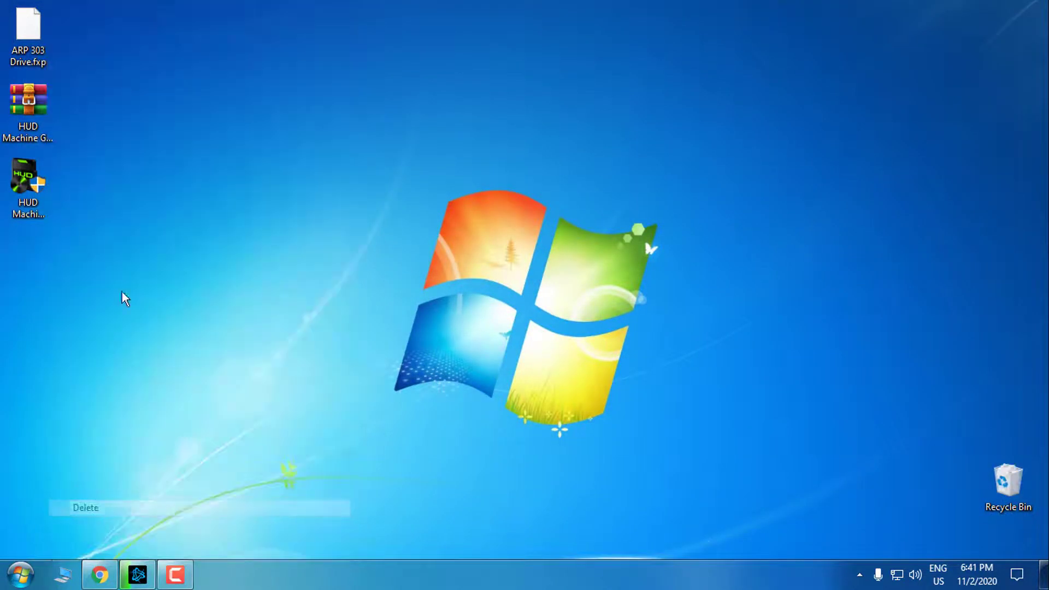
{"action": "left_click", "coordinate": [46, 180]}
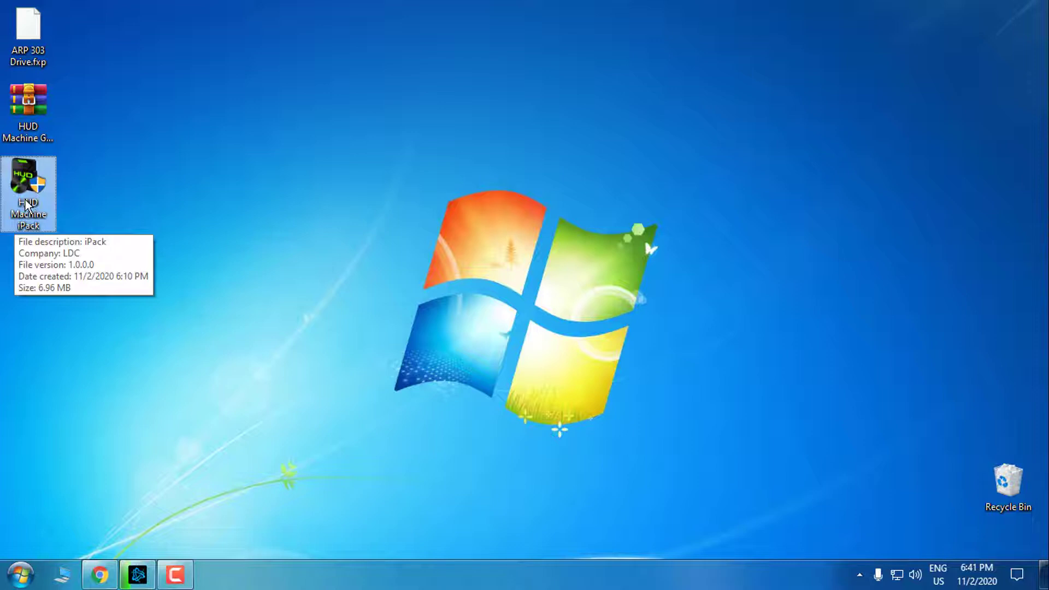
{"action": "left_click", "coordinate": [51, 131]}
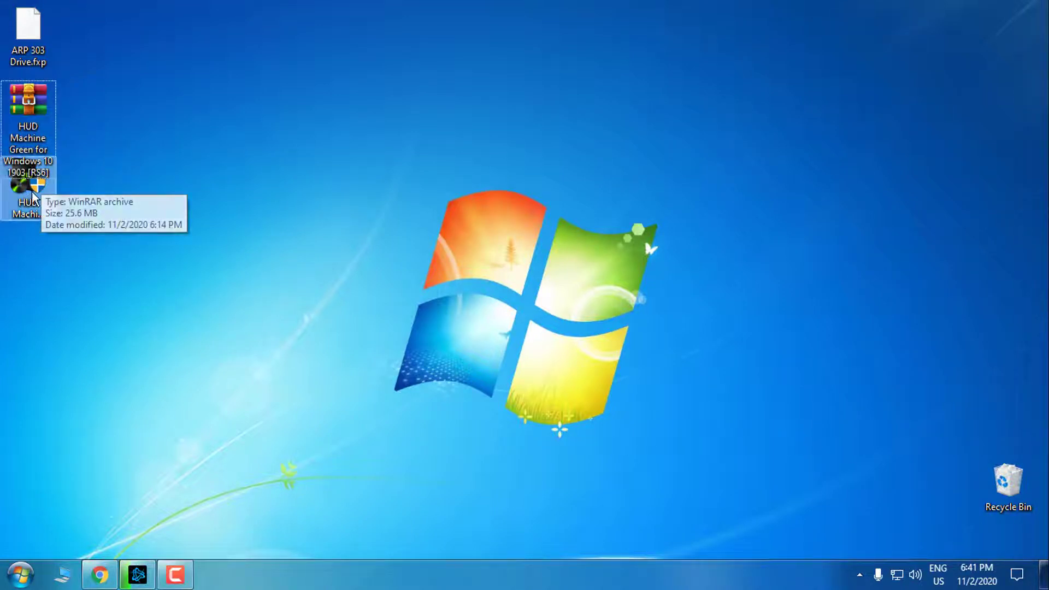
{"action": "right_click", "coordinate": [420, 178]}
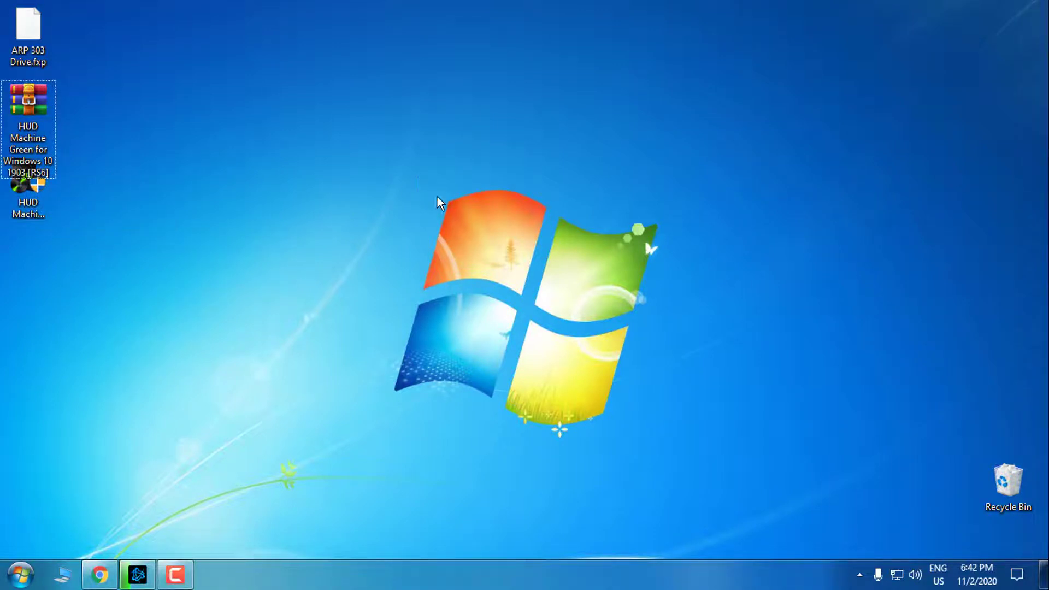
{"action": "left_click", "coordinate": [464, 223]}
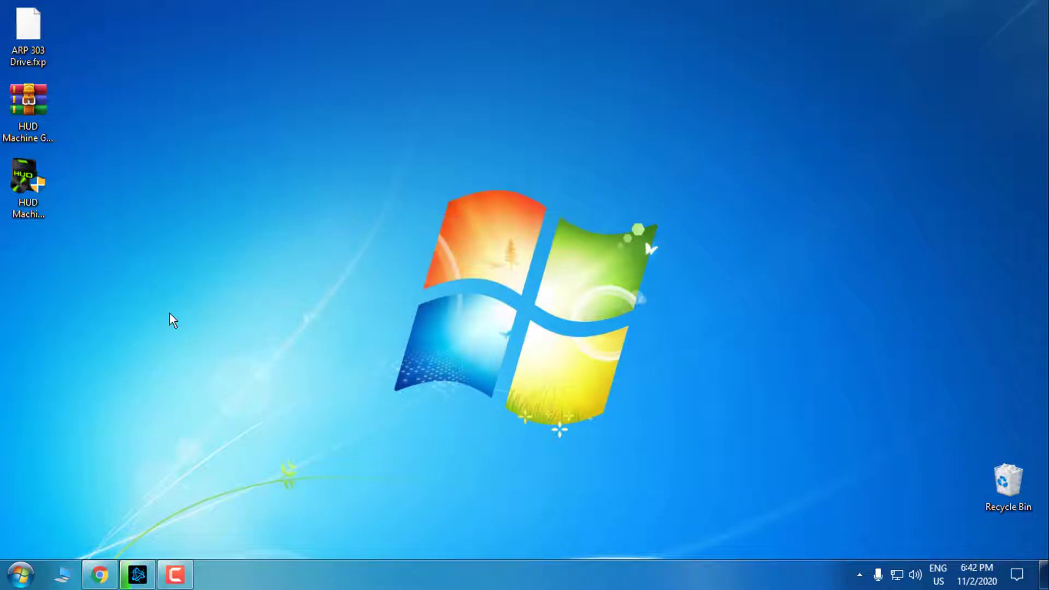
- Switch to Chrome, close the enlarged preview in the HUD Machine themes thread, and review the post down to its attached theme archives
{"action": "left_click", "coordinate": [99, 574]}
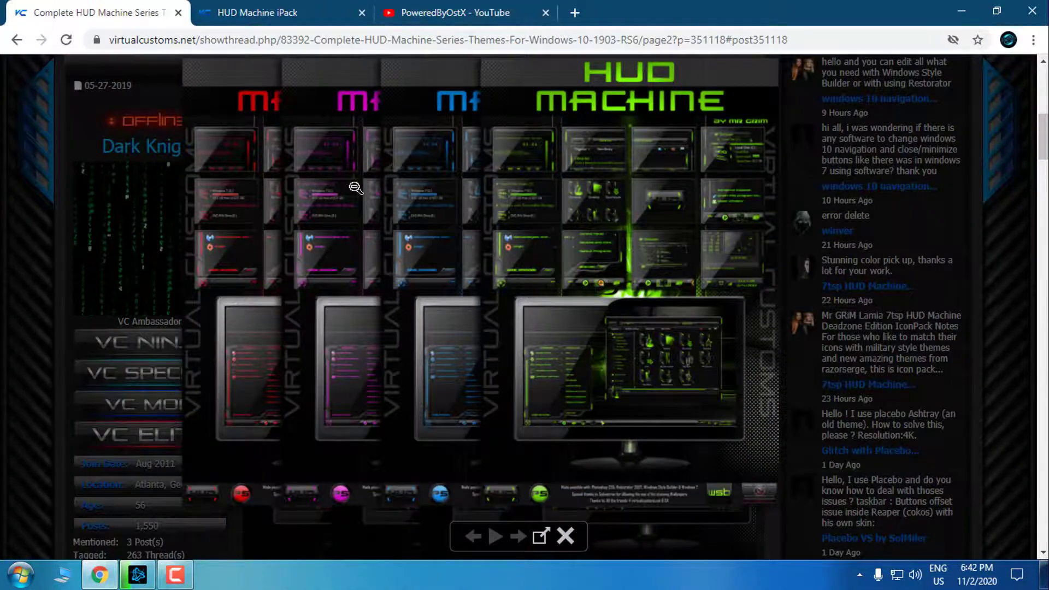
{"action": "scroll", "coordinate": [356, 188], "scroll_direction": "down", "scroll_amount": 3}
{"action": "scroll", "coordinate": [569, 403], "scroll_direction": "up", "scroll_amount": 3}
{"action": "scroll", "coordinate": [412, 440], "scroll_direction": "down", "scroll_amount": 3}
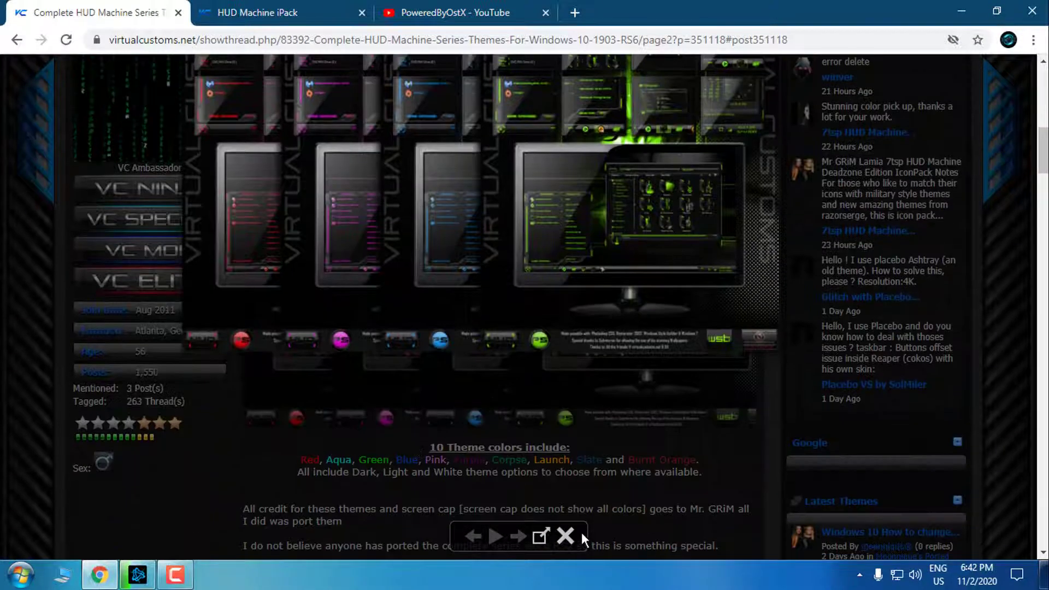
{"action": "left_click", "coordinate": [566, 535]}
{"action": "scroll", "coordinate": [369, 140], "scroll_direction": "down", "scroll_amount": 10}
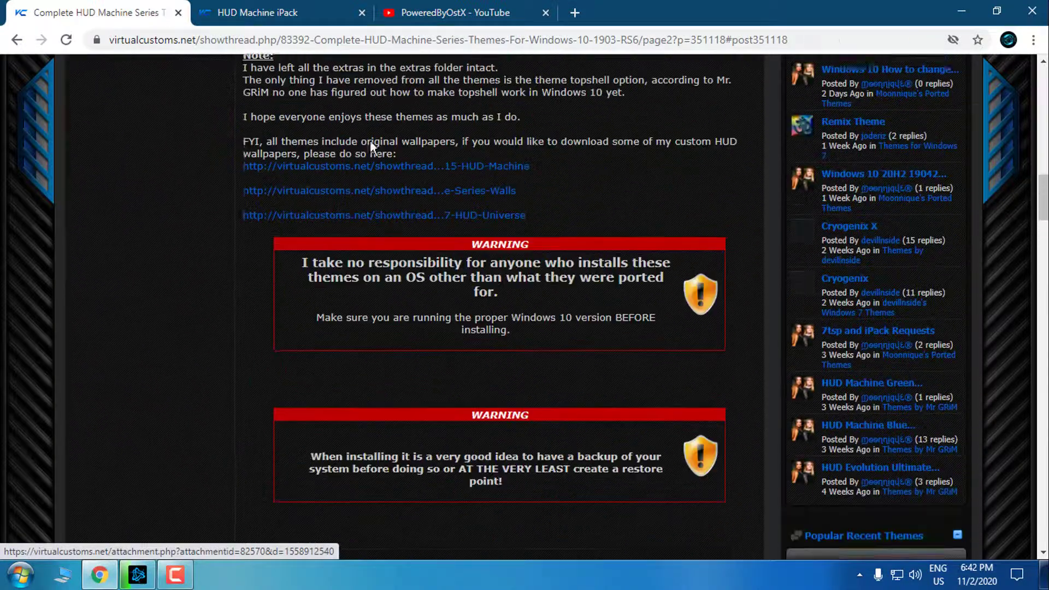
{"action": "scroll", "coordinate": [405, 345], "scroll_direction": "down", "scroll_amount": 9}
{"action": "scroll", "coordinate": [404, 346], "scroll_direction": "up", "scroll_amount": 10}
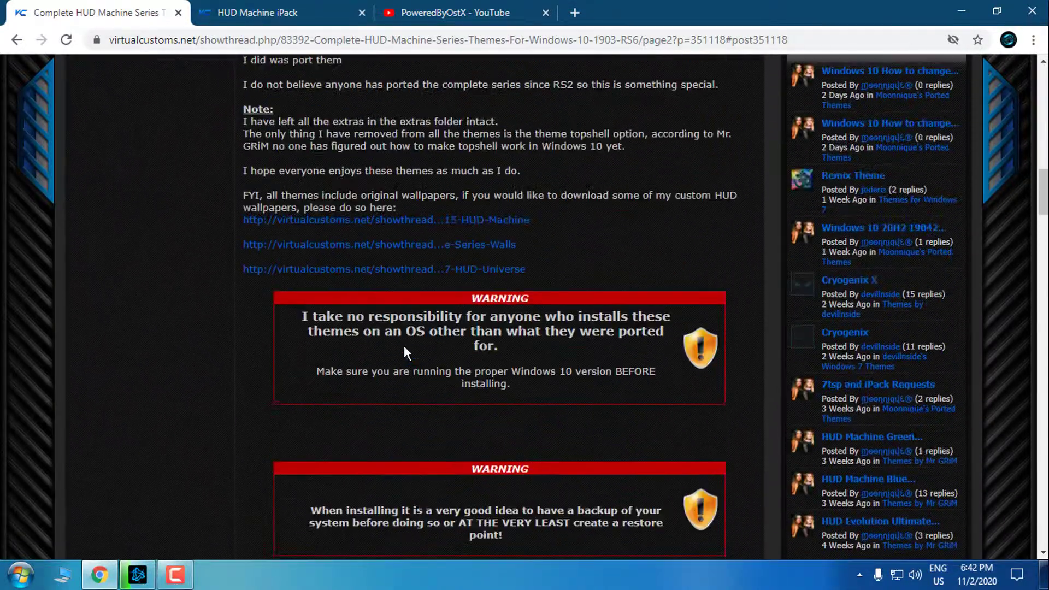
{"action": "scroll", "coordinate": [229, 320], "scroll_direction": "down", "scroll_amount": 10}
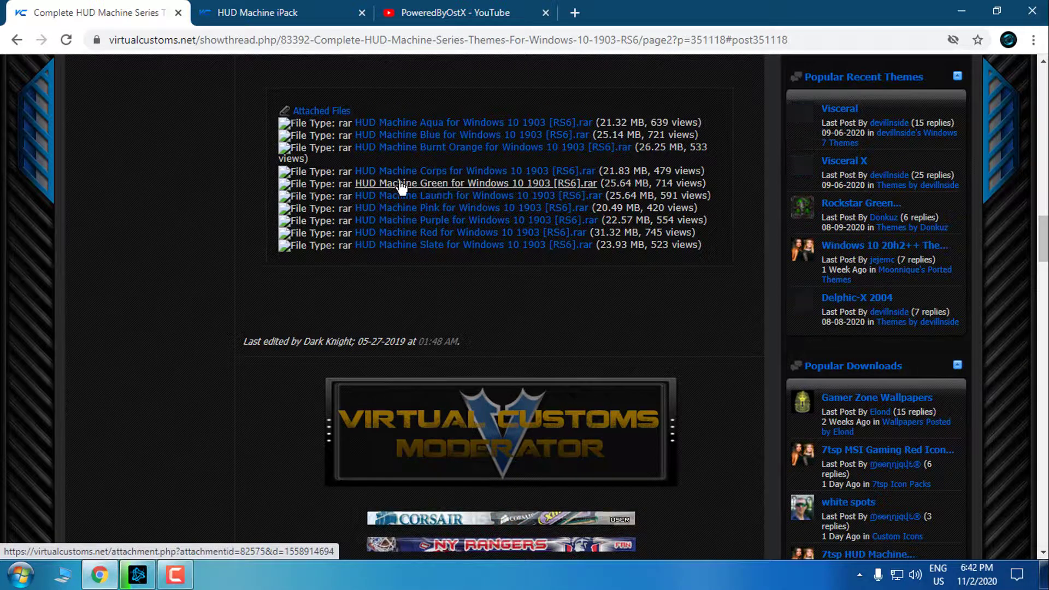
{"action": "scroll", "coordinate": [258, 226], "scroll_direction": "down", "scroll_amount": 4}
{"action": "scroll", "coordinate": [258, 232], "scroll_direction": "up", "scroll_amount": 3}
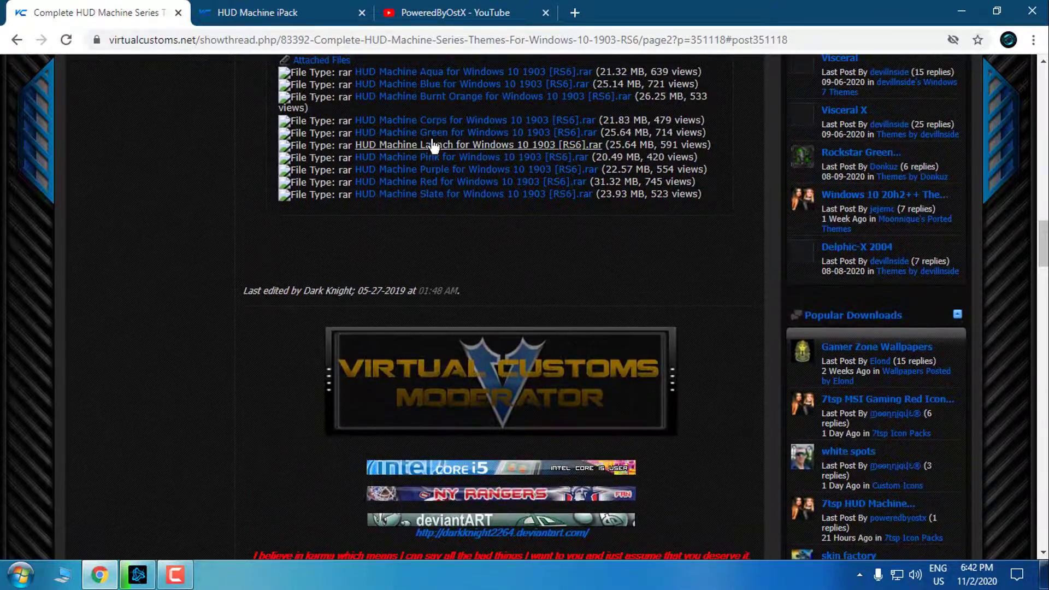
- View the HUD Machine iPack thread down to its attached HUD Machine iPack.exe file
{"action": "left_click", "coordinate": [241, 12]}
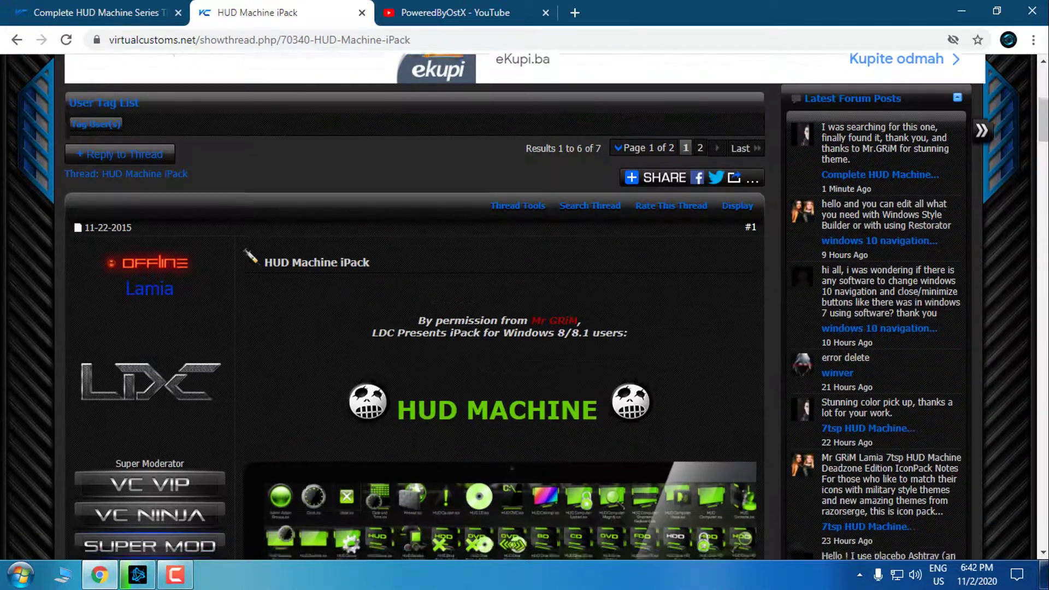
{"action": "scroll", "coordinate": [453, 342], "scroll_direction": "down", "scroll_amount": 15}
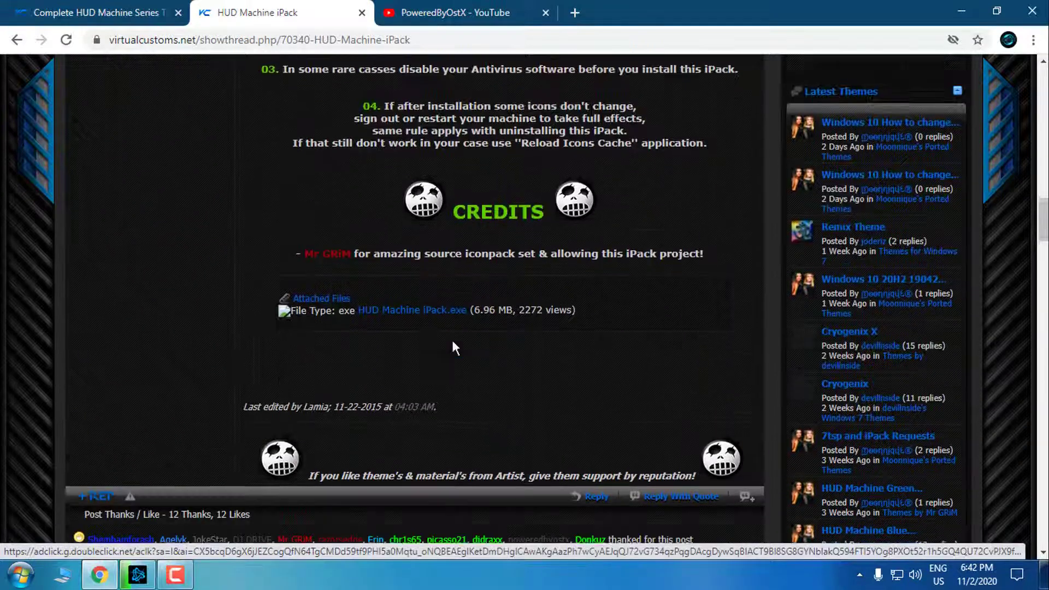
{"action": "scroll", "coordinate": [453, 344], "scroll_direction": "down", "scroll_amount": 1}
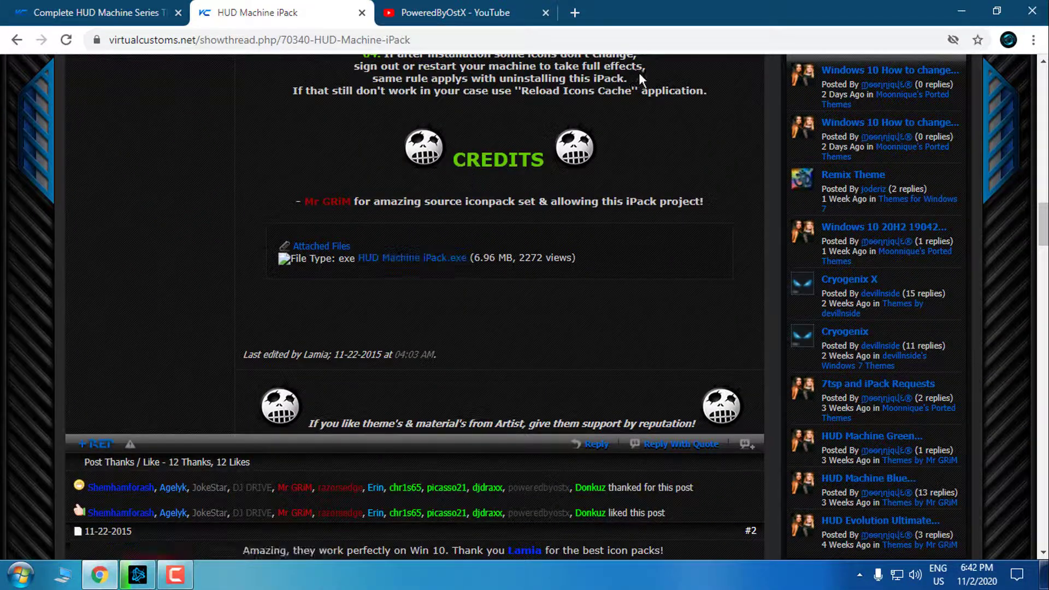
- View the YouTube channel's results for "how to patch windows 10" and close the browser
{"action": "left_click", "coordinate": [465, 16]}
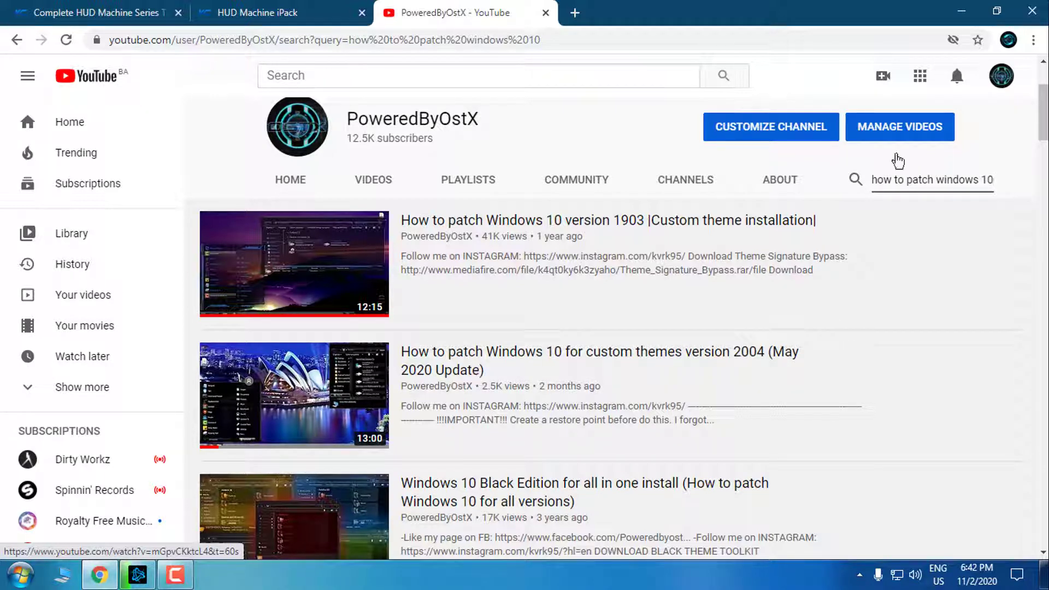
{"action": "left_click", "coordinate": [1035, 26]}
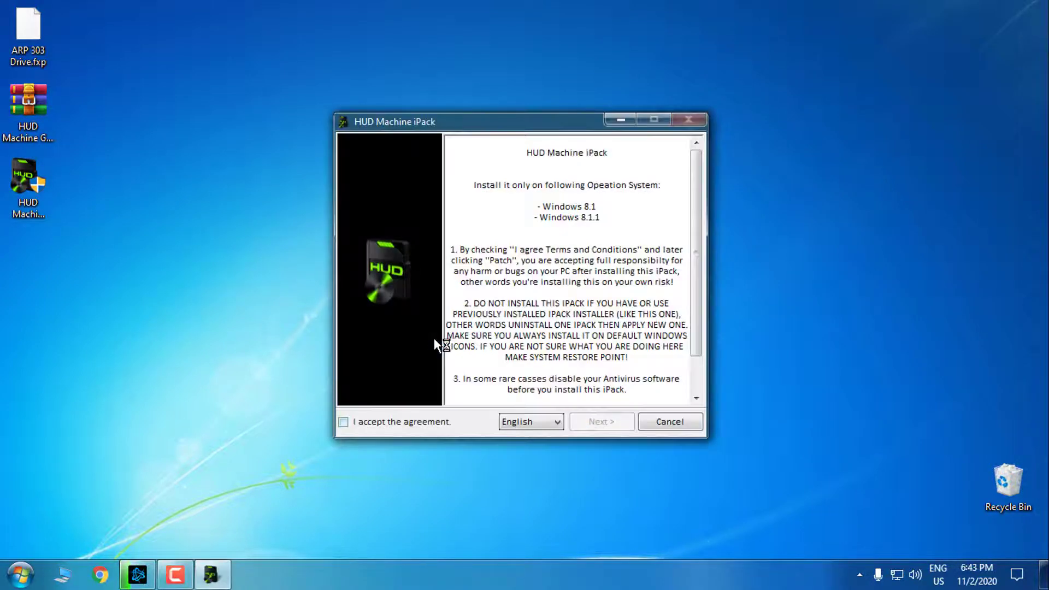
- Accept the agreement in the HUD Machine iPack installer
{"action": "key", "text": "space"}
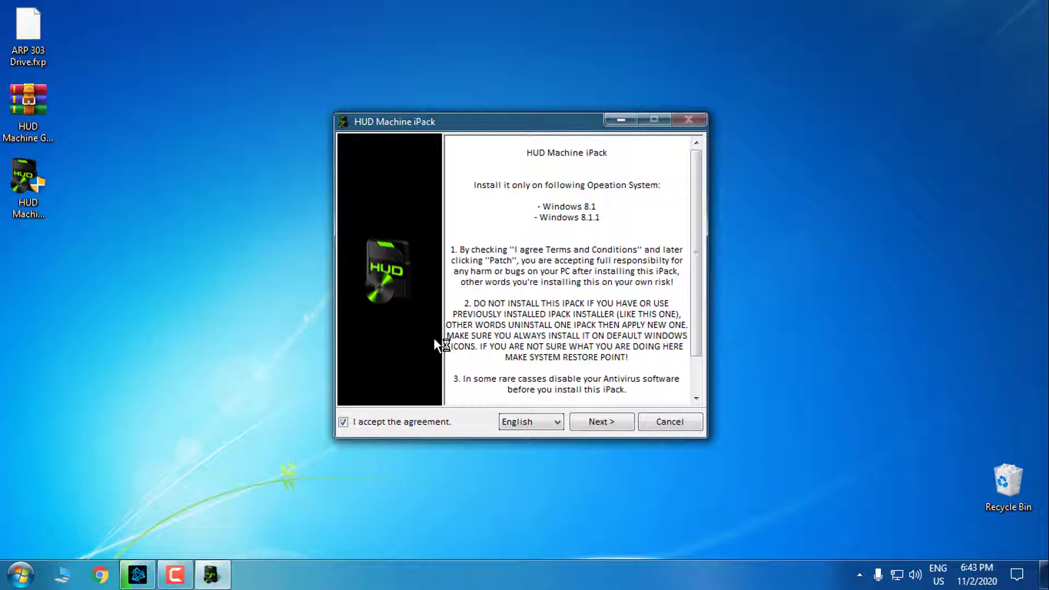
- Show the drive icons in a maximized This PC window and close it
{"action": "key", "text": "super+e"}
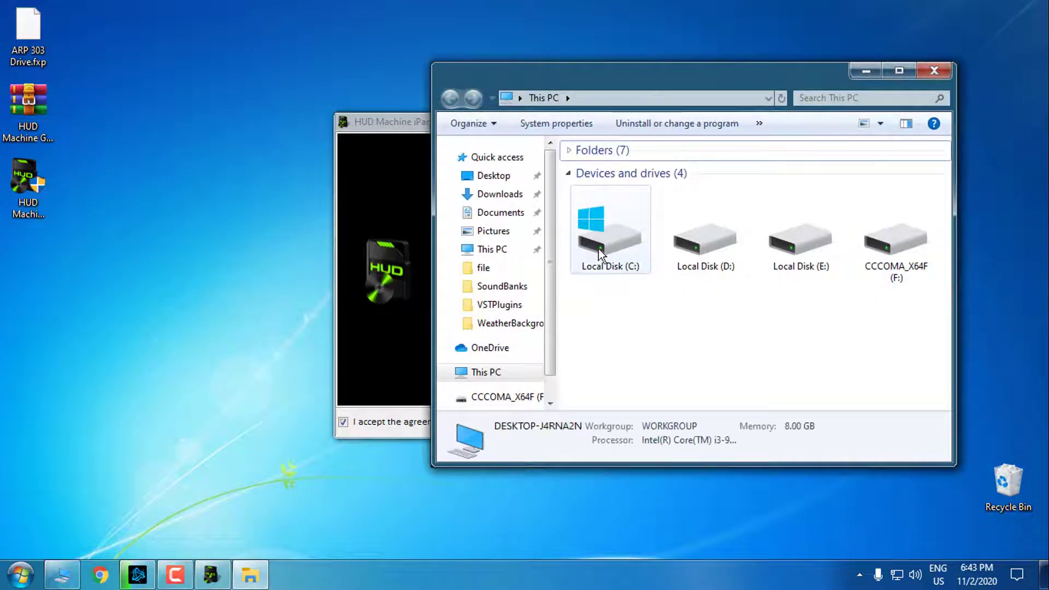
{"action": "left_click", "coordinate": [890, 72]}
{"action": "left_click_drag", "start_coordinate": [176, 230], "coordinate": [396, 353]}
{"action": "left_click", "coordinate": [1032, 8]}
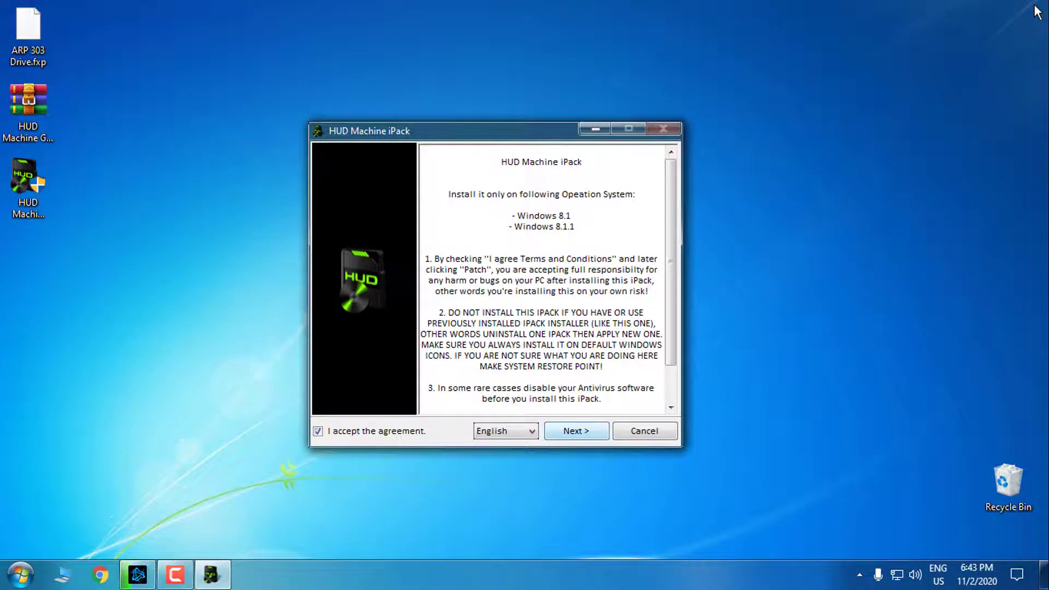
- Proceed through the HUD Machine iPack installer with the option to patch all files and answer the restore point question
{"action": "key", "text": "Return"}
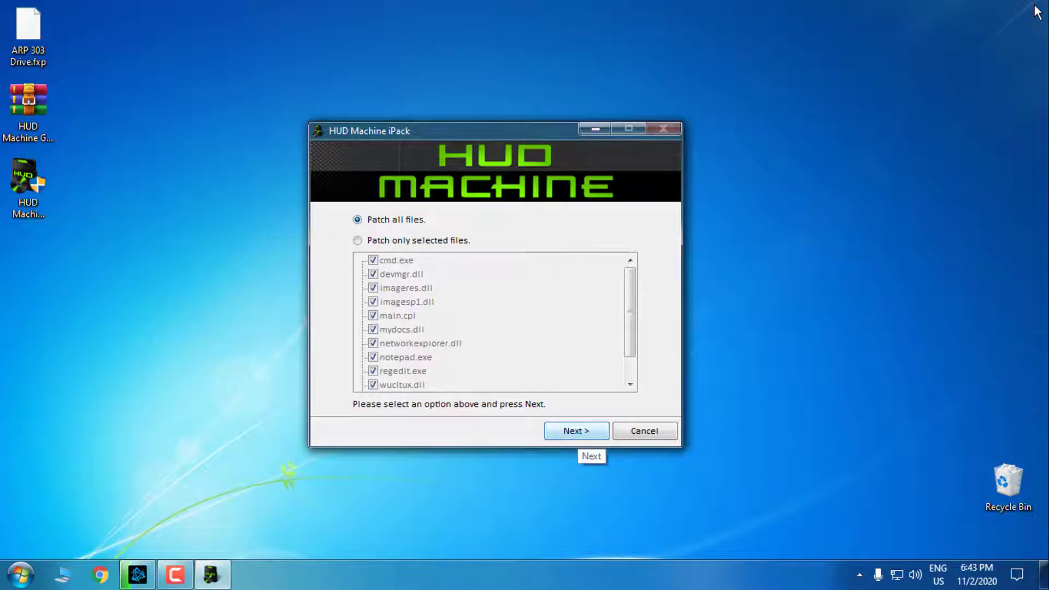
{"action": "key", "text": "Return"}
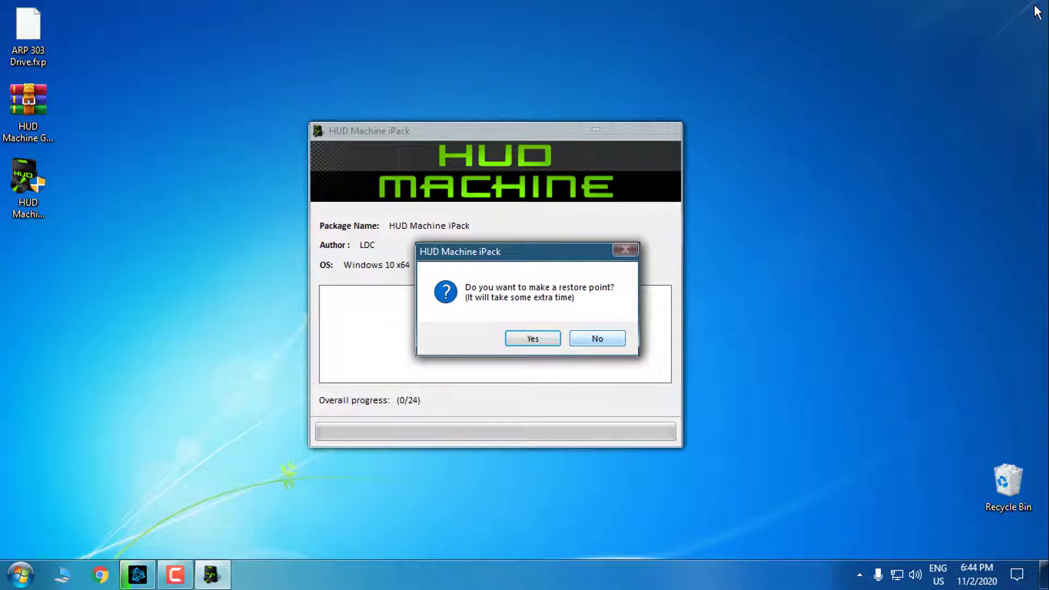
{"action": "key", "text": "Return"}
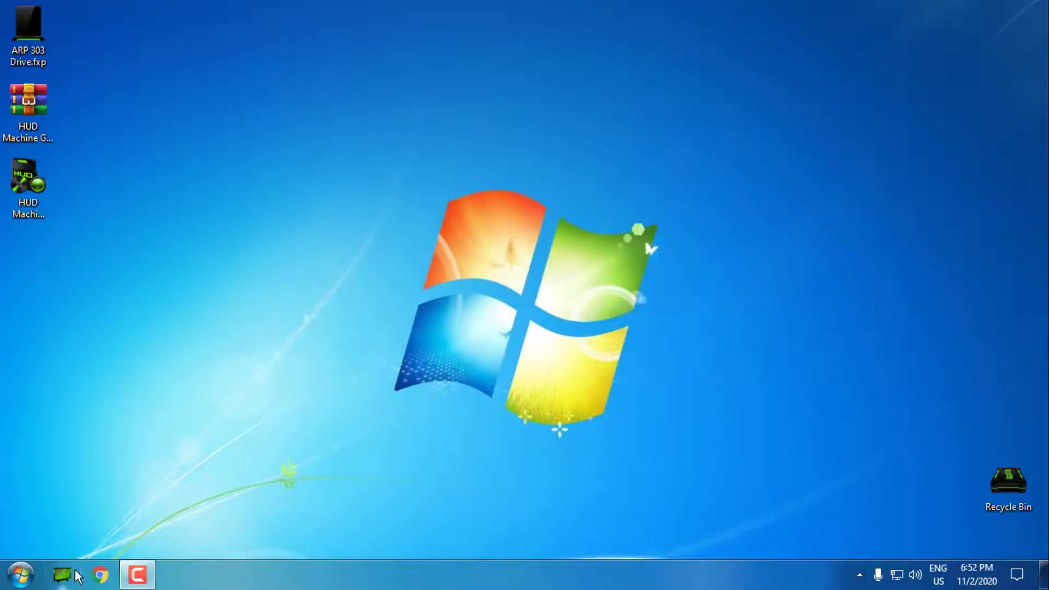
- Examine the drive icons in This PC at extra large size, and close the window after returning to large icons
{"action": "key", "text": "super+e"}
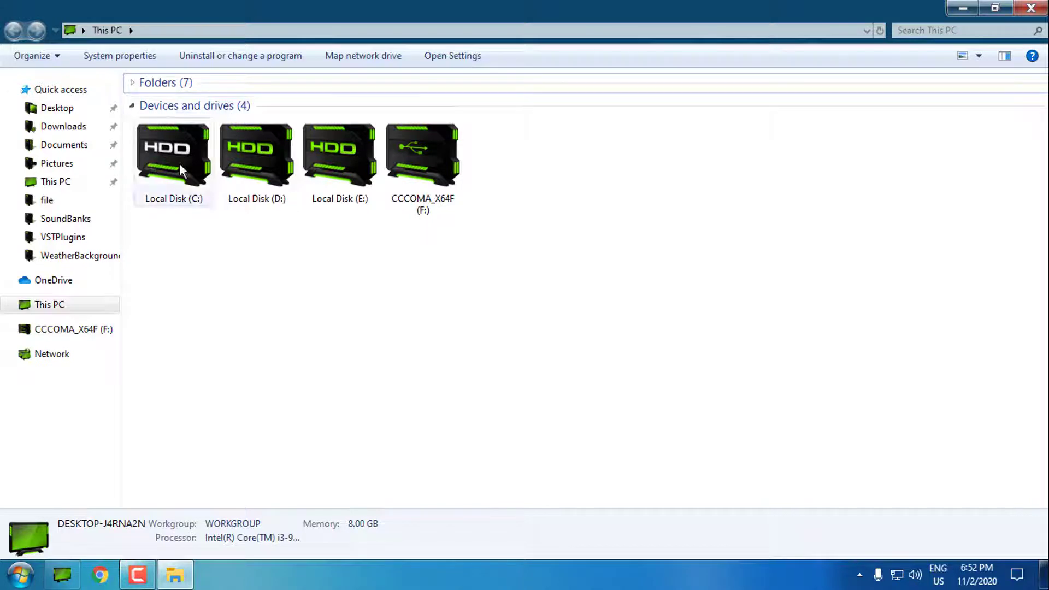
{"action": "right_click", "coordinate": [197, 313]}
{"action": "mouse_move", "coordinate": [233, 324]}
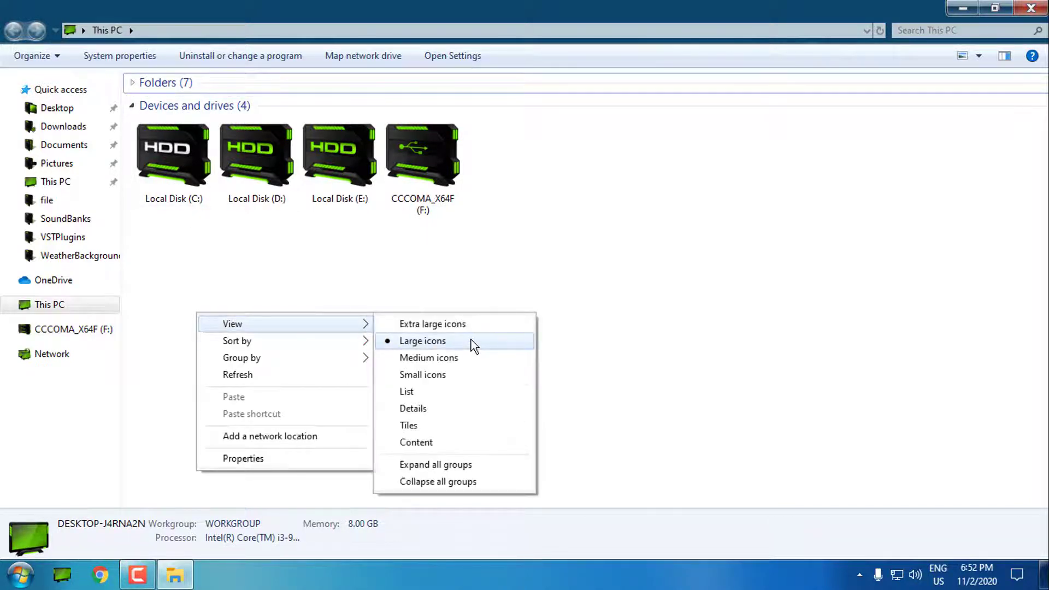
{"action": "left_click", "coordinate": [471, 330]}
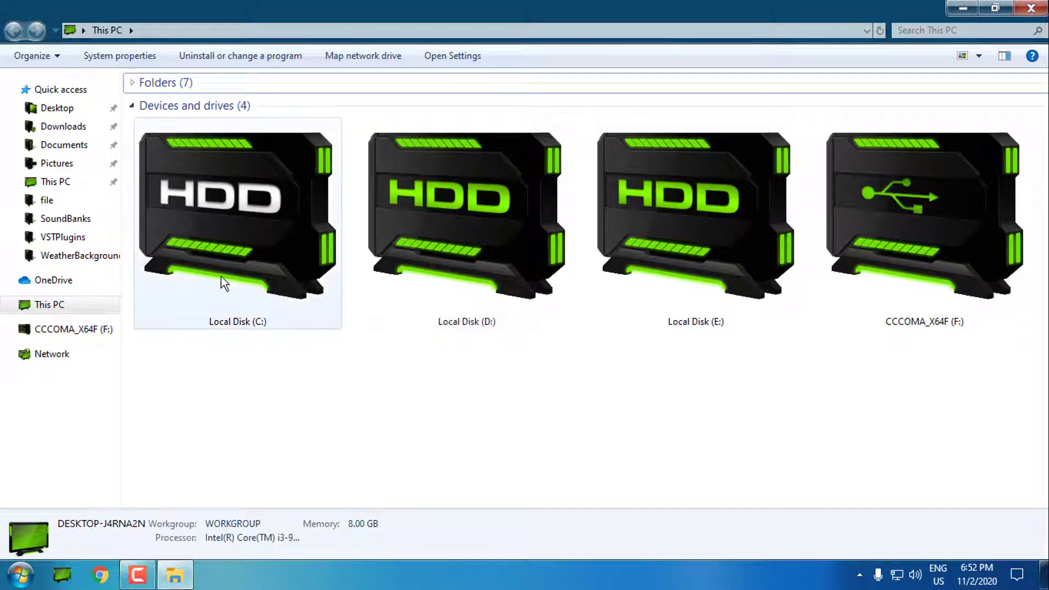
{"action": "right_click", "coordinate": [322, 441]}
{"action": "mouse_move", "coordinate": [375, 295]}
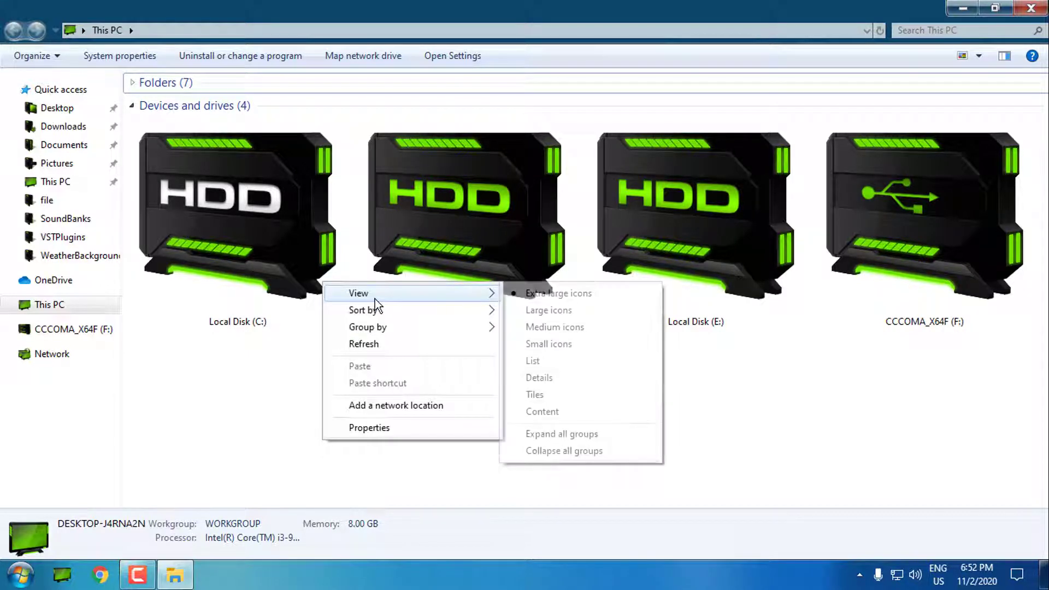
{"action": "left_click", "coordinate": [554, 316]}
{"action": "left_click", "coordinate": [1031, 9]}
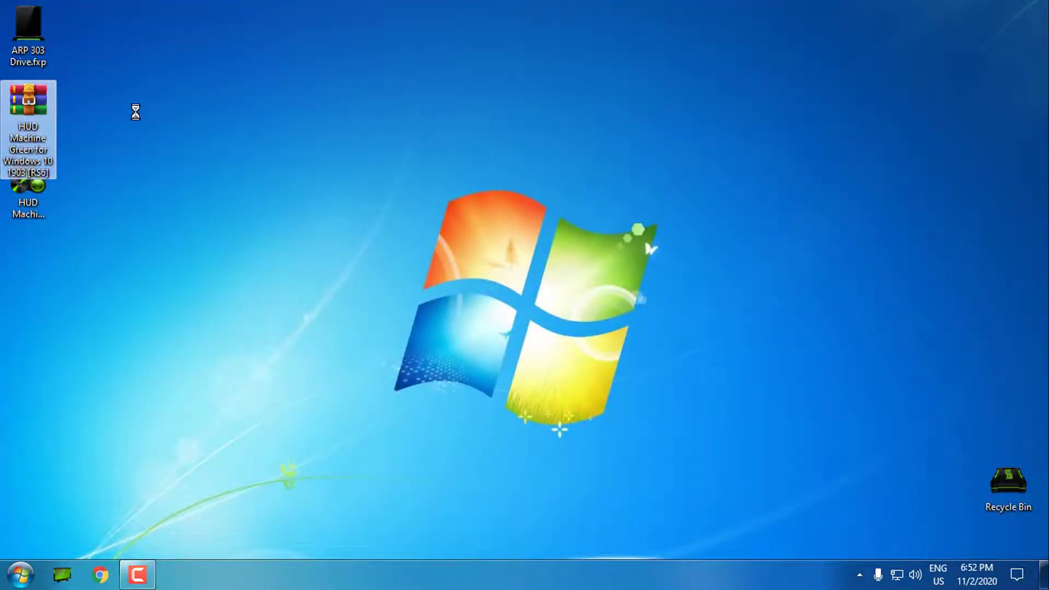
- Extract the HUD Machine Green for Windows 10 1903 [RS6] archive into its own desktop folder and open that folder
{"action": "right_click", "coordinate": [34, 115]}
{"action": "left_click", "coordinate": [116, 245]}
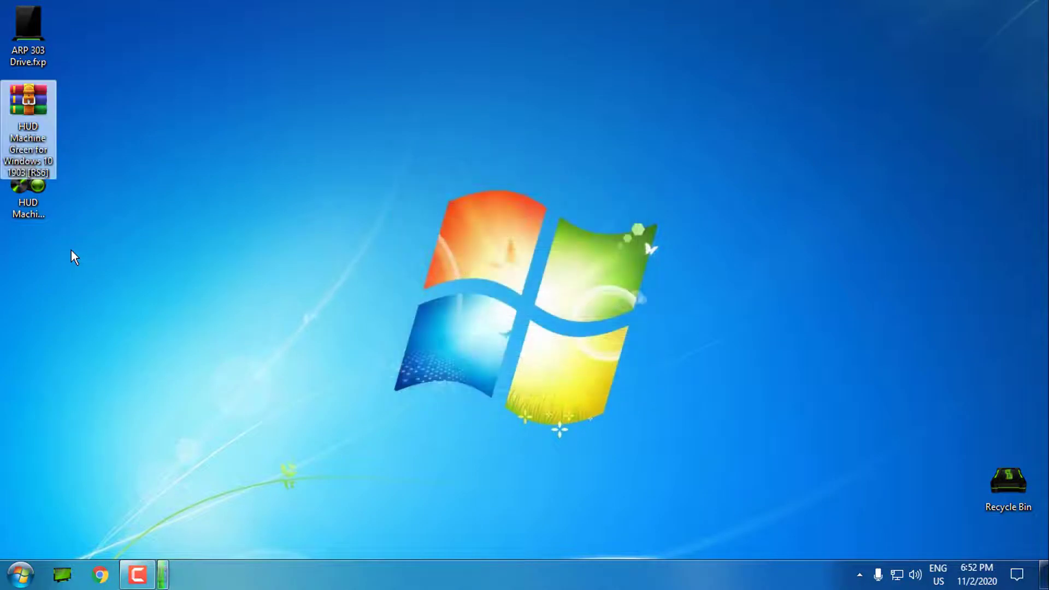
{"action": "double_click", "coordinate": [29, 268]}
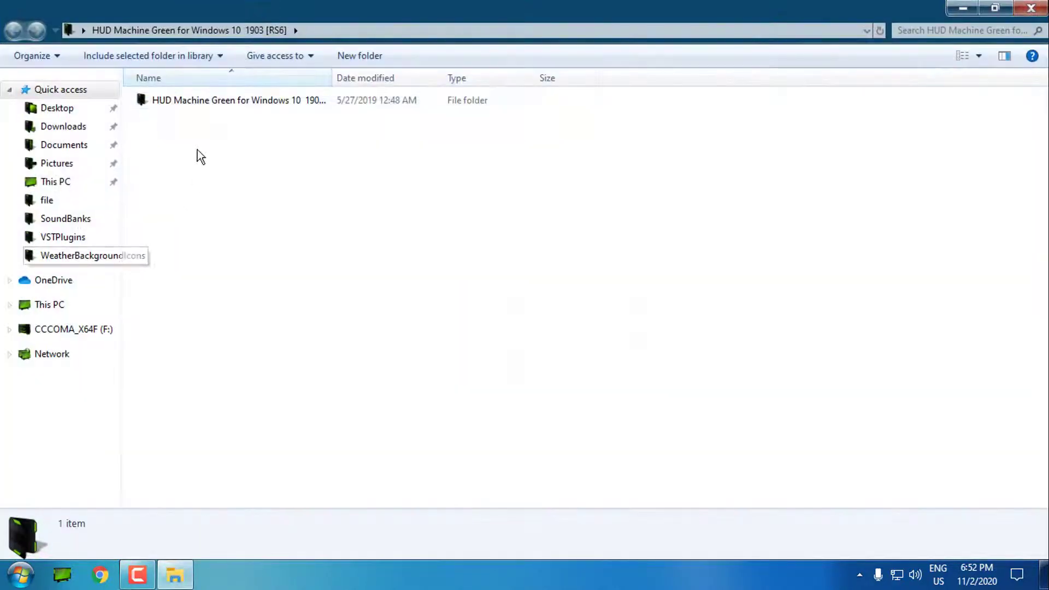
- Open the Extras folder inside the nested HUD Machine Green for Windows 10 1903 [RS6] folder
{"action": "left_click", "coordinate": [198, 103]}
{"action": "double_click", "coordinate": [197, 102]}
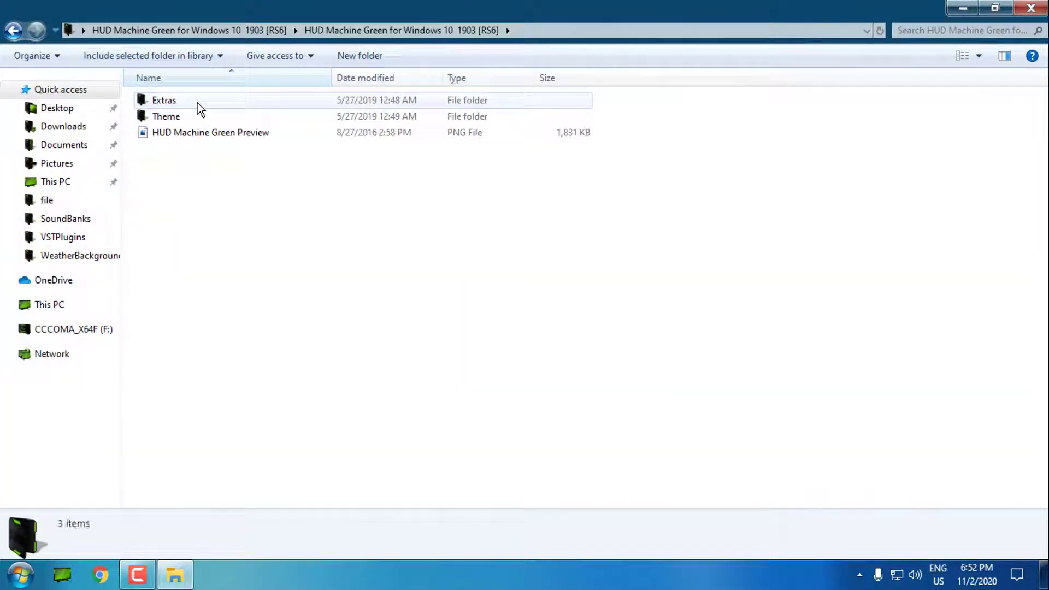
{"action": "left_click", "coordinate": [197, 103]}
{"action": "double_click", "coordinate": [182, 103]}
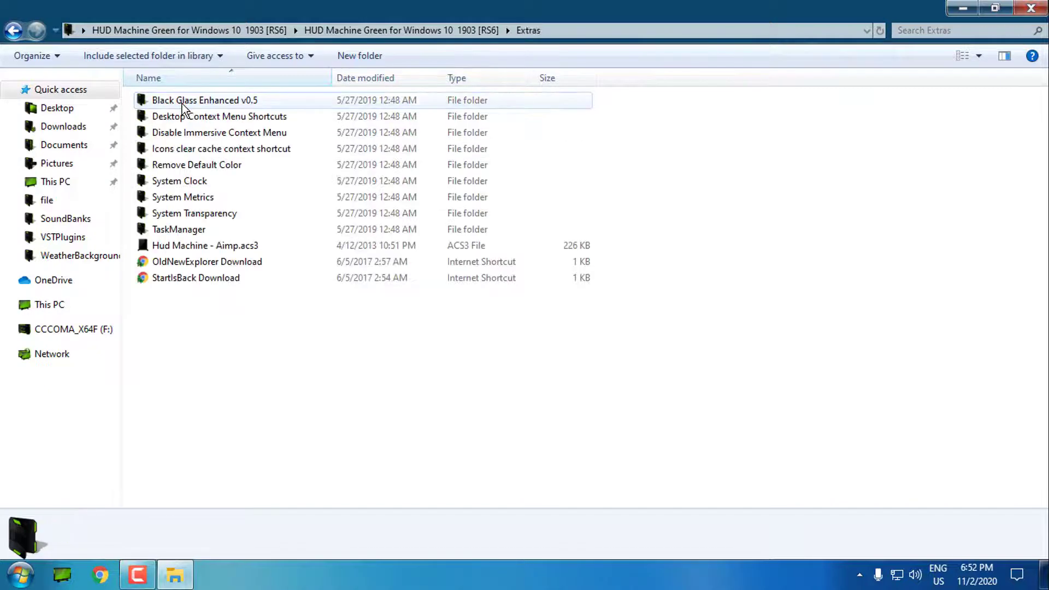
- Look through the registry files in the Desktop Context Menu Shortcuts folder and return to Extras
{"action": "left_click", "coordinate": [268, 104]}
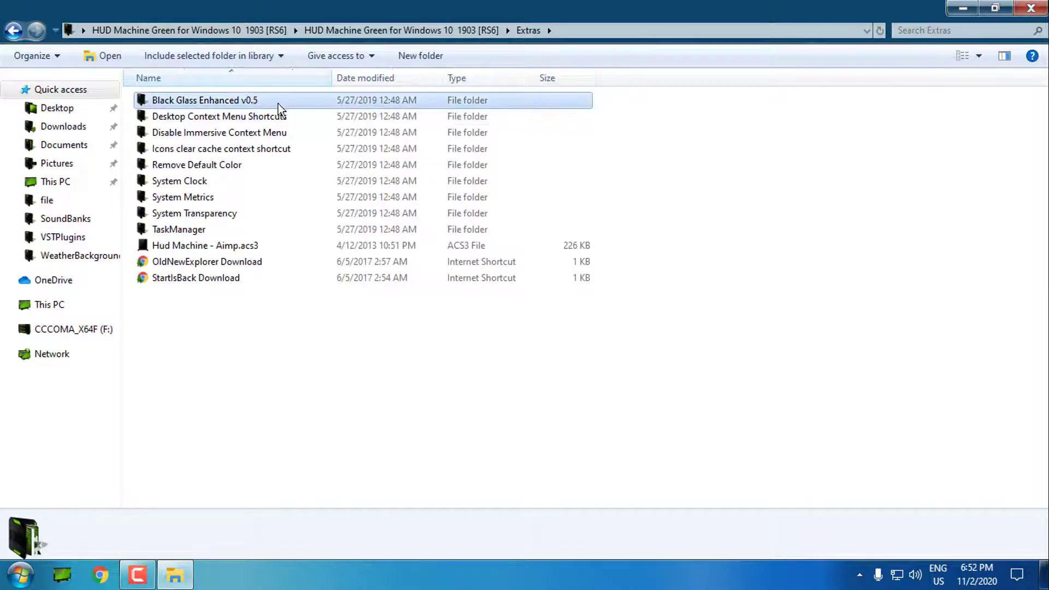
{"action": "left_click", "coordinate": [200, 119]}
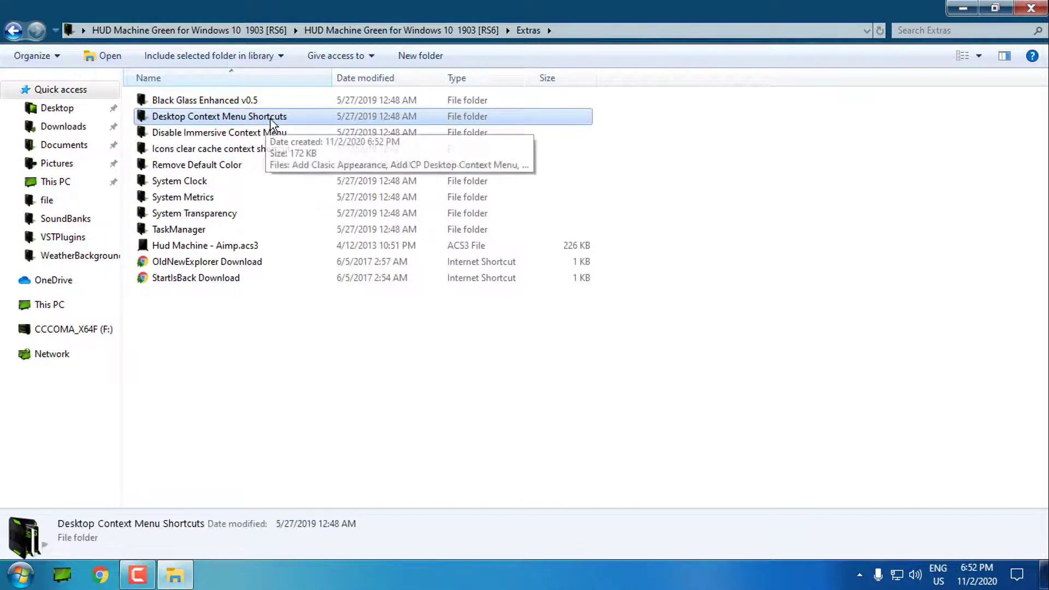
{"action": "double_click", "coordinate": [257, 119]}
{"action": "left_click", "coordinate": [223, 102]}
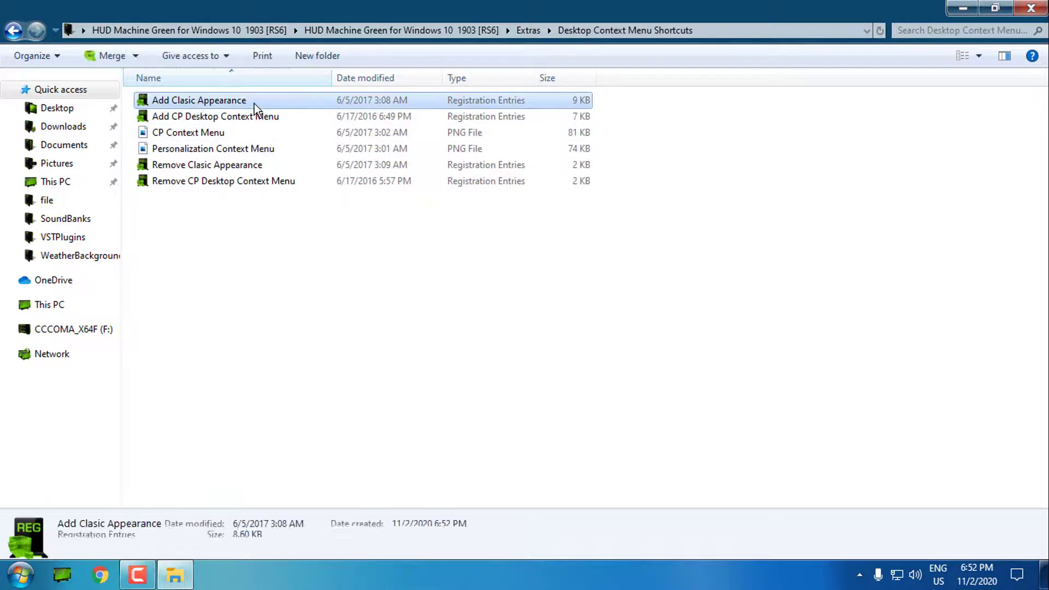
{"action": "left_click", "coordinate": [219, 116]}
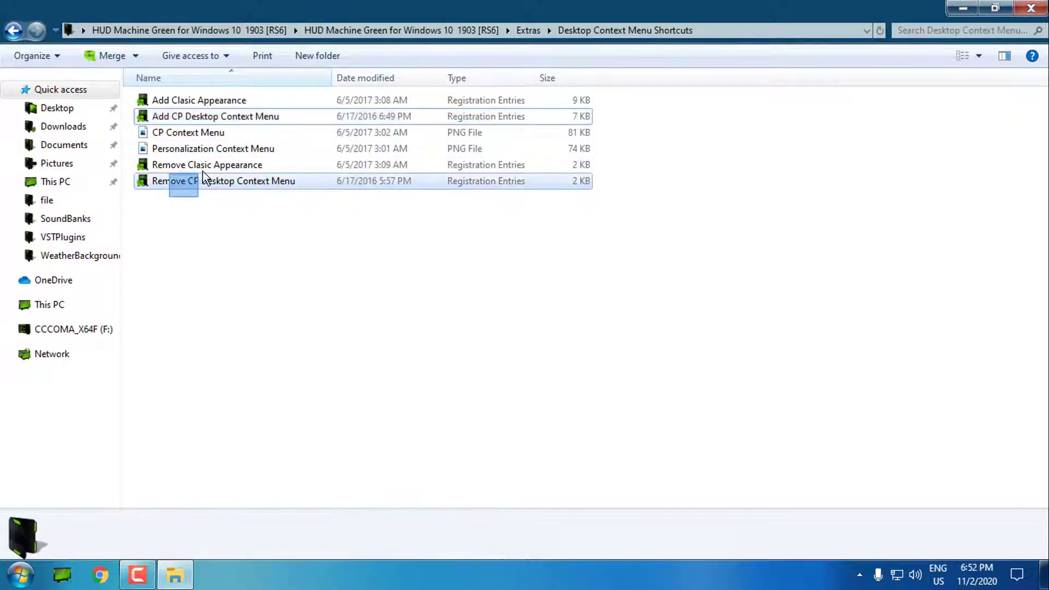
{"action": "left_click", "coordinate": [235, 205]}
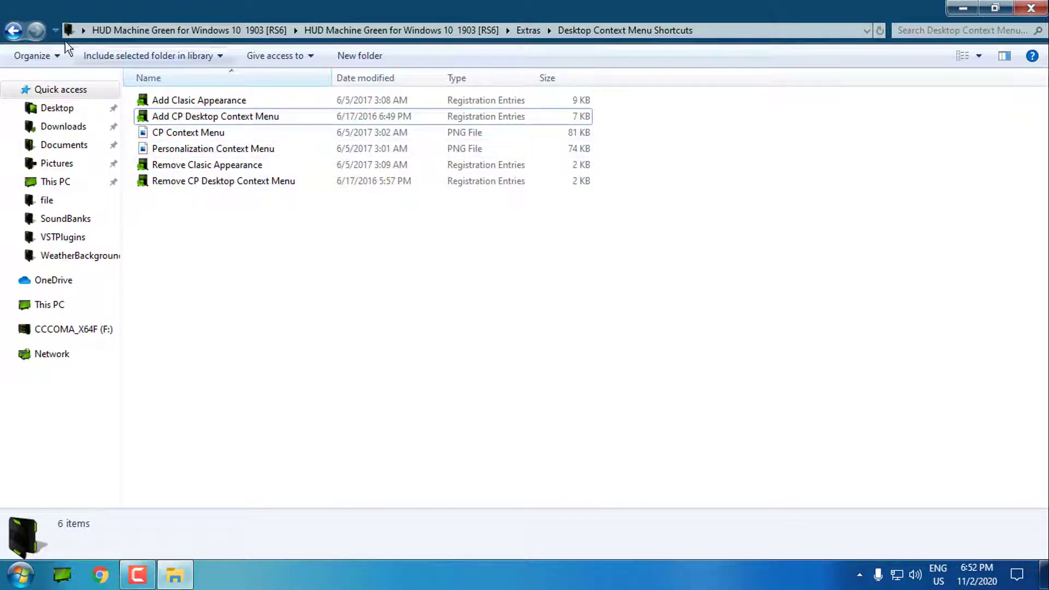
{"action": "left_click", "coordinate": [11, 32]}
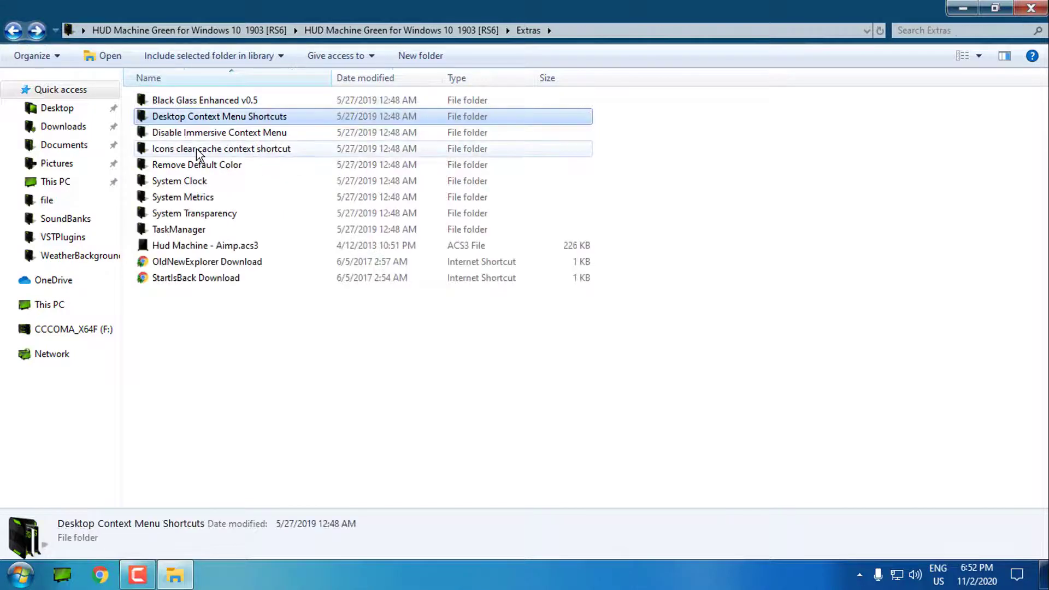
- Merge the Disable Immersive Context Menu registry file from its Extras subfolder into the registry and return to Extras
{"action": "double_click", "coordinate": [189, 131]}
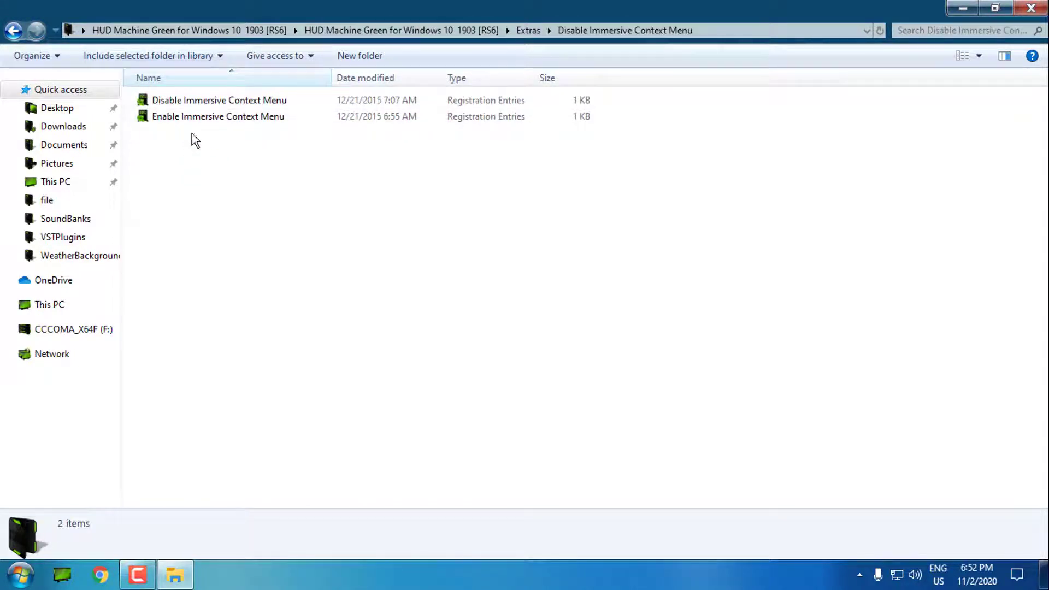
{"action": "left_click", "coordinate": [271, 101]}
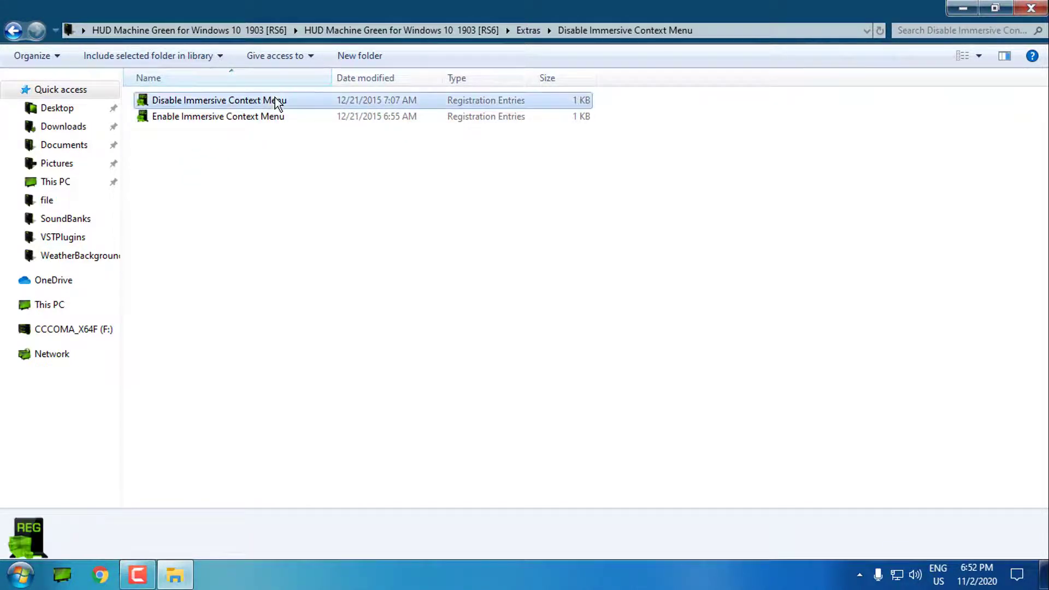
{"action": "right_click", "coordinate": [176, 98]}
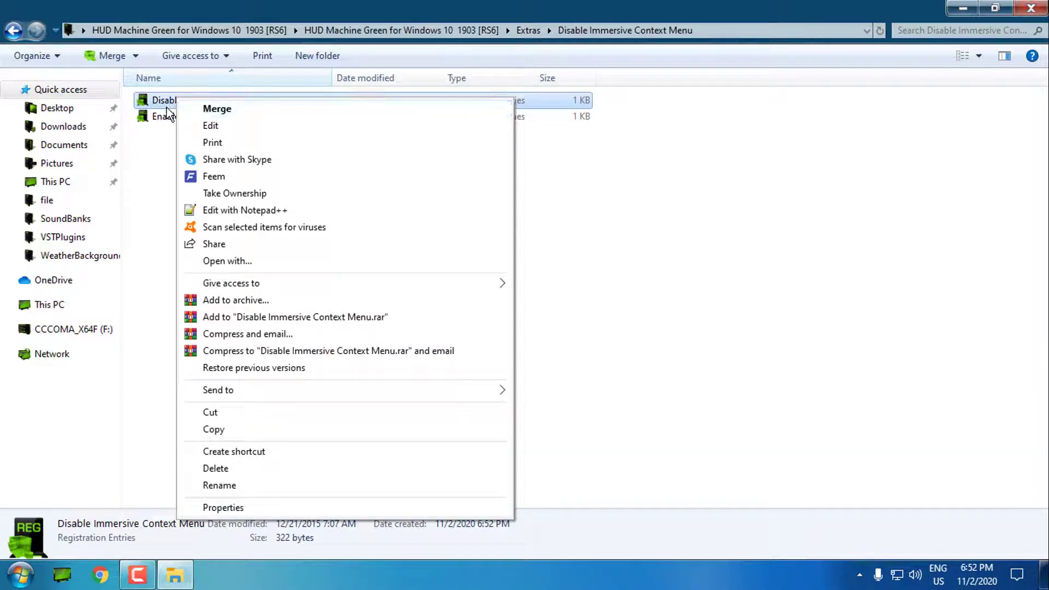
{"action": "key", "text": "m"}
{"action": "right_click", "coordinate": [172, 103]}
{"action": "left_click", "coordinate": [153, 184]}
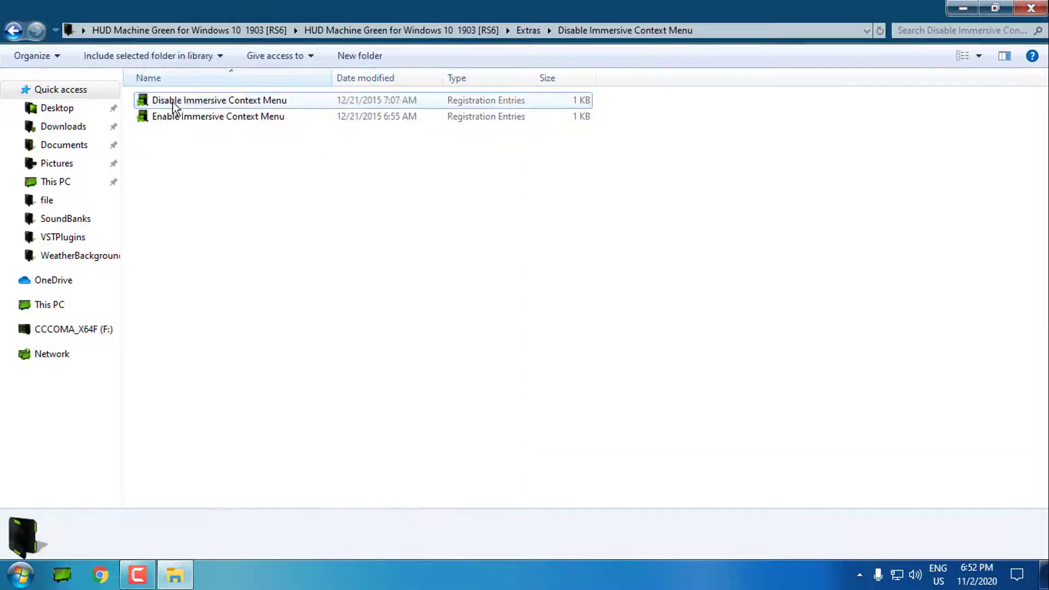
{"action": "right_click", "coordinate": [173, 103]}
{"action": "left_click", "coordinate": [210, 108]}
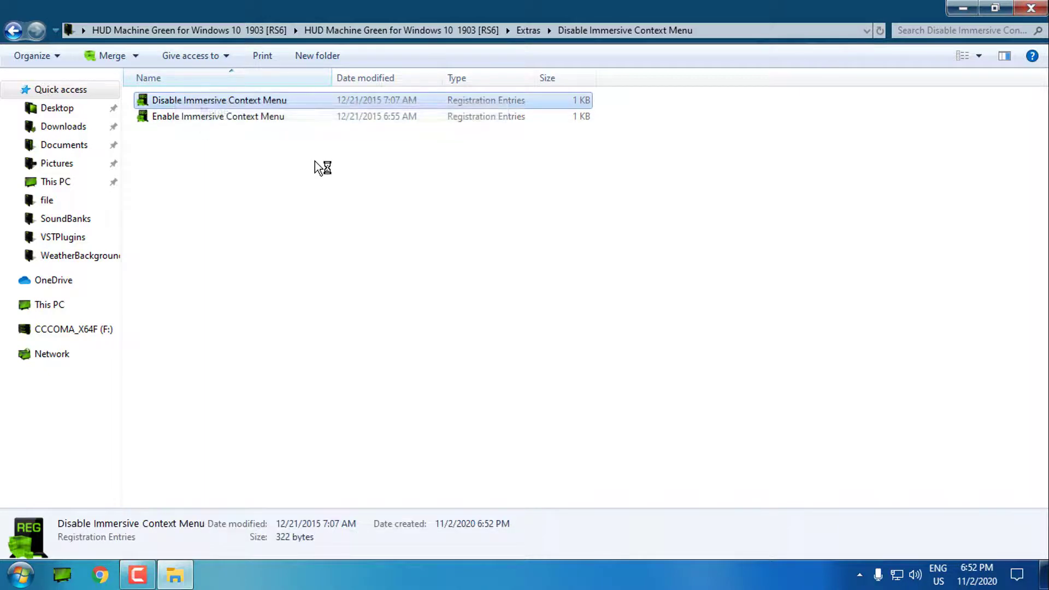
{"action": "key", "text": "Return"}
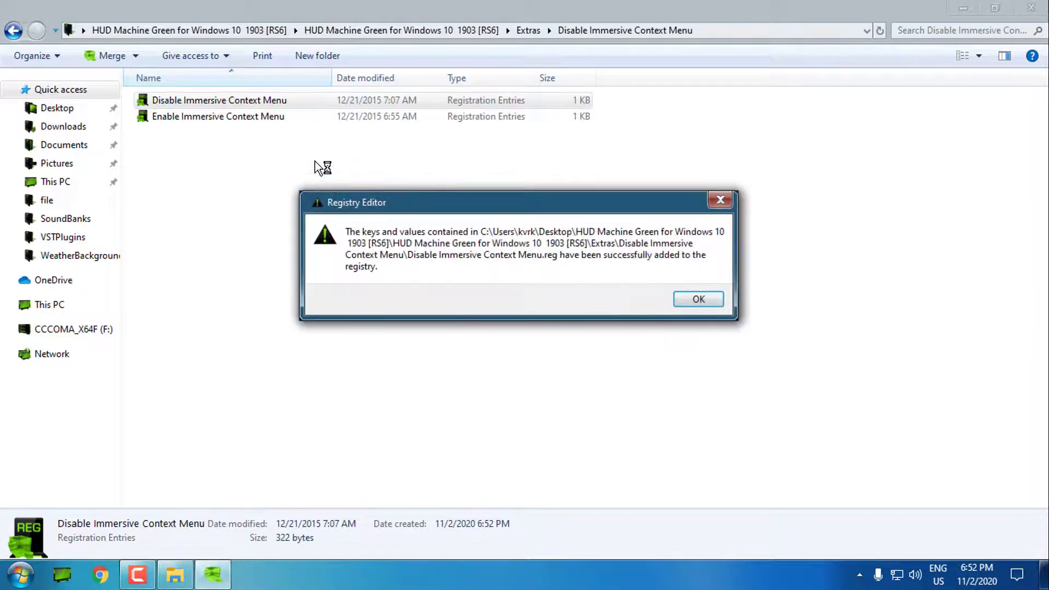
{"action": "key", "text": "Return"}
{"action": "left_click", "coordinate": [14, 30]}
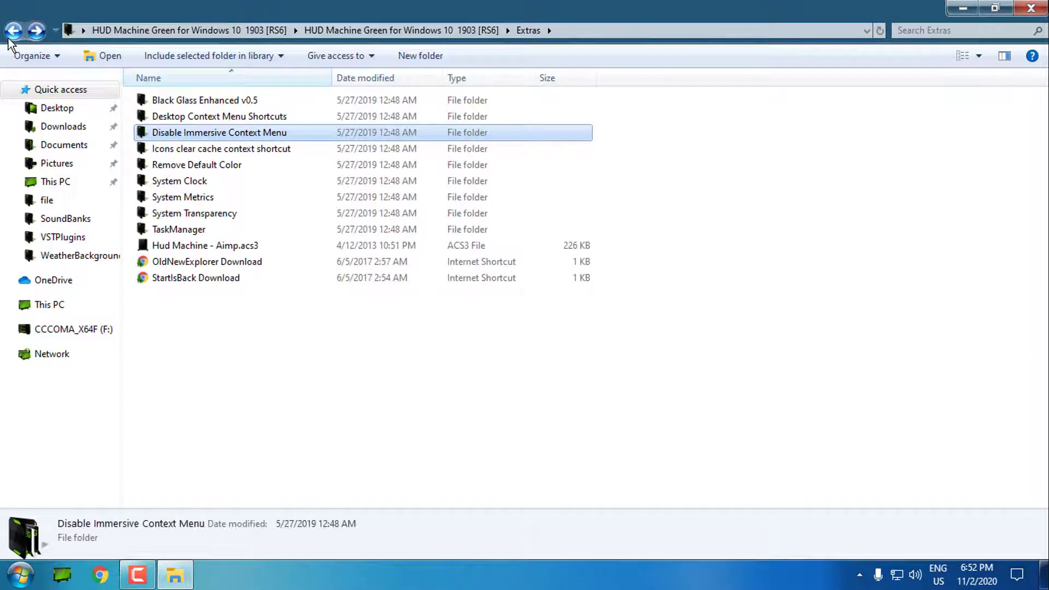
- Read the Read Me! file in the Icons clear cache context shortcut folder, close it and return to Extras
{"action": "double_click", "coordinate": [178, 153]}
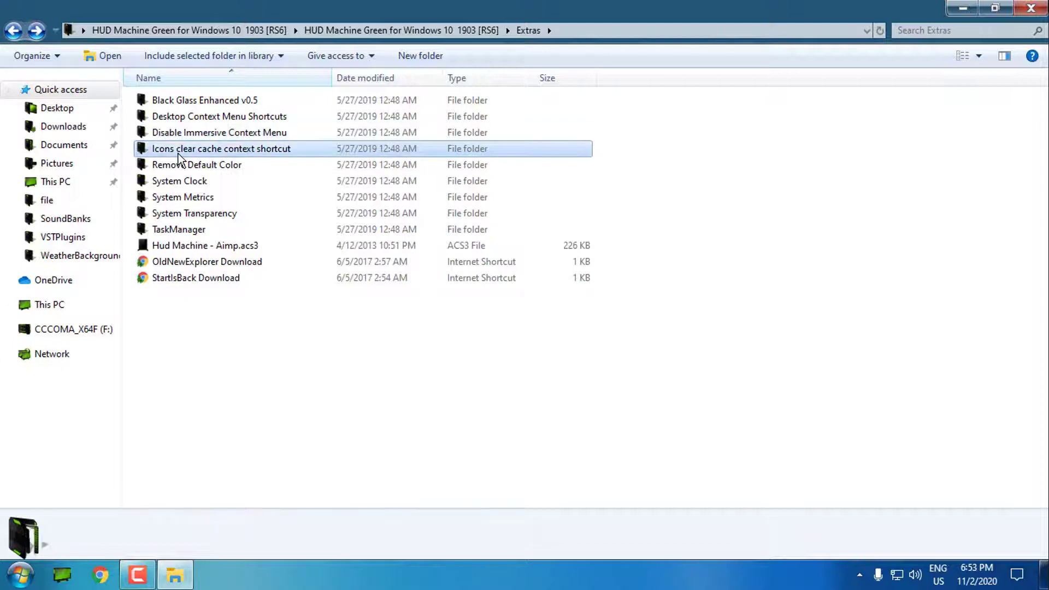
{"action": "left_click", "coordinate": [13, 31]}
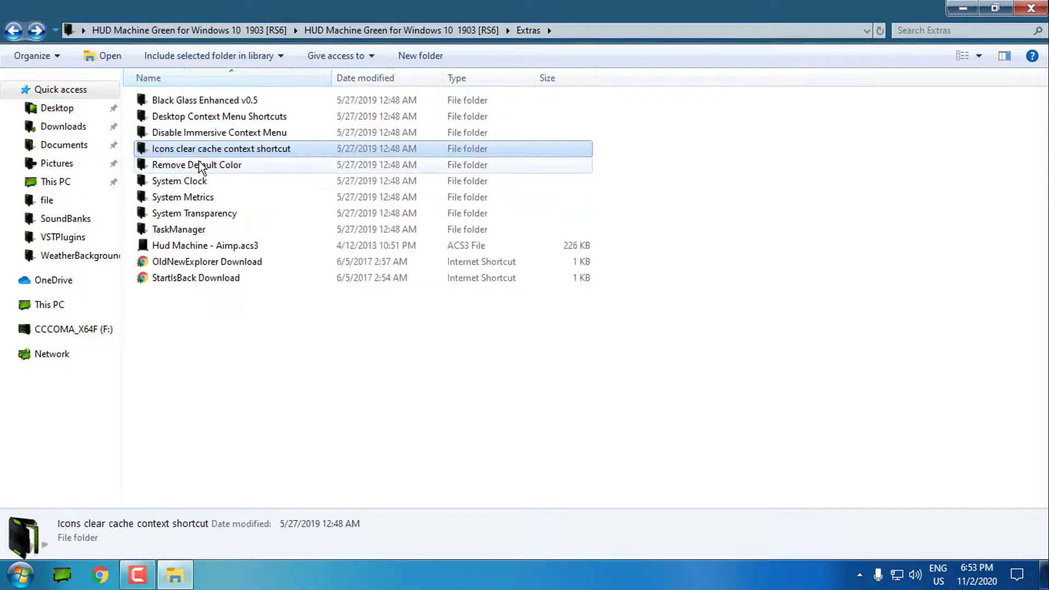
{"action": "double_click", "coordinate": [277, 153]}
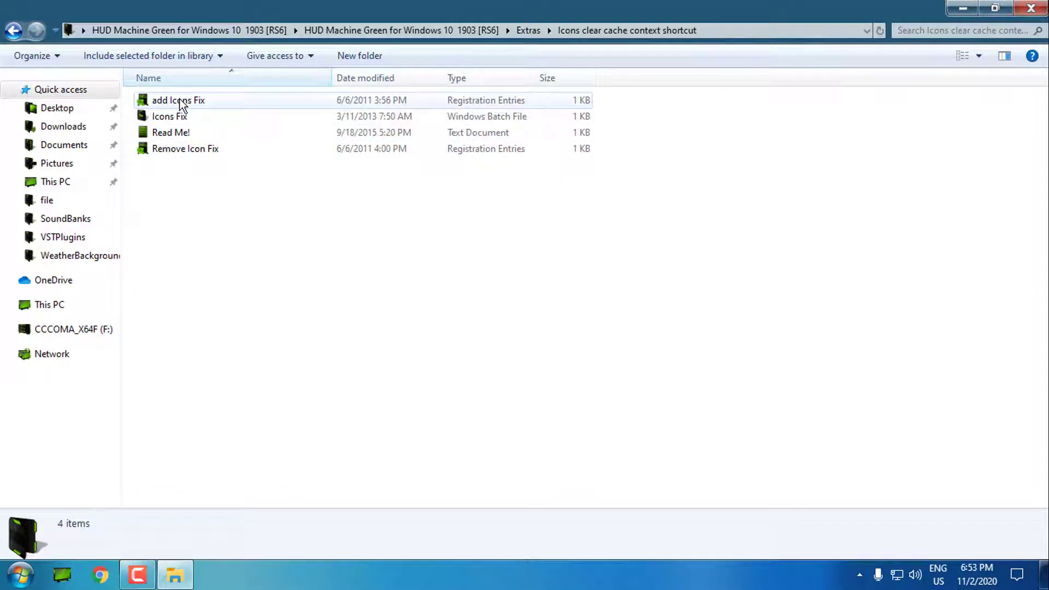
{"action": "double_click", "coordinate": [174, 133]}
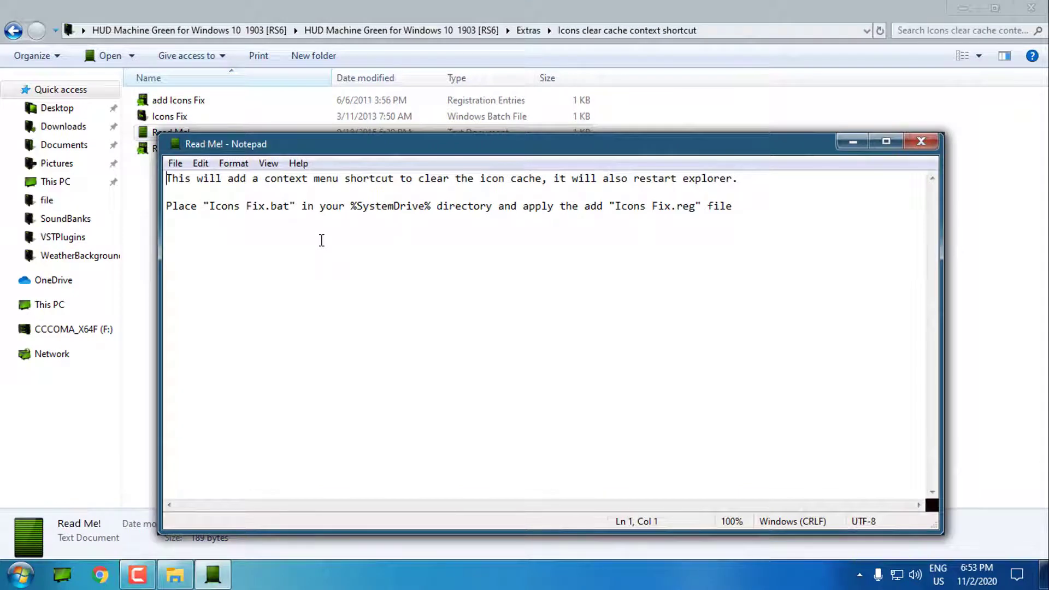
{"action": "left_click", "coordinate": [921, 141]}
{"action": "double_click", "coordinate": [199, 132]}
{"action": "left_click", "coordinate": [921, 142]}
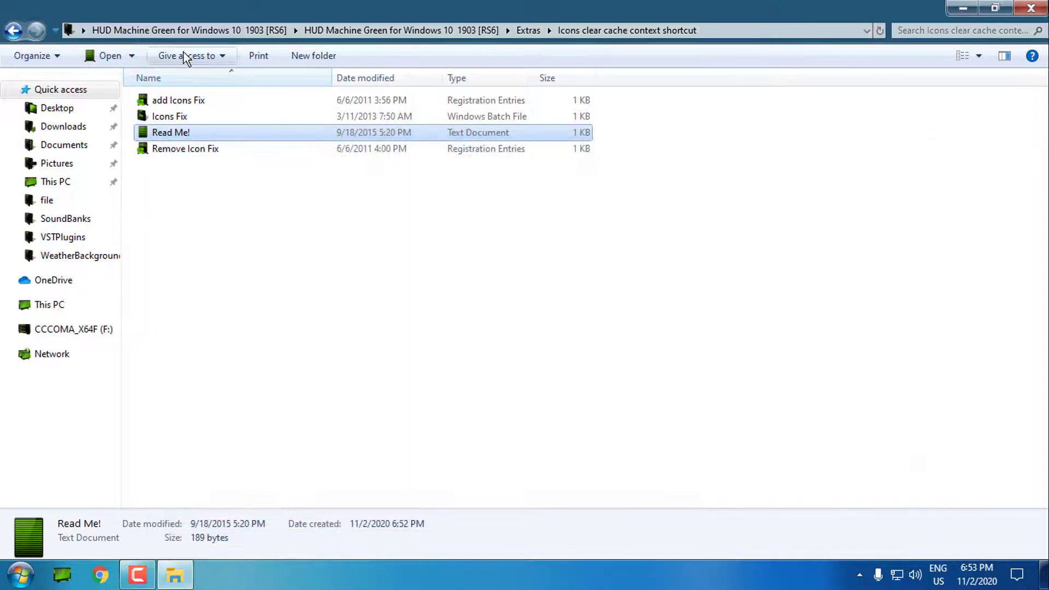
{"action": "left_click", "coordinate": [14, 30]}
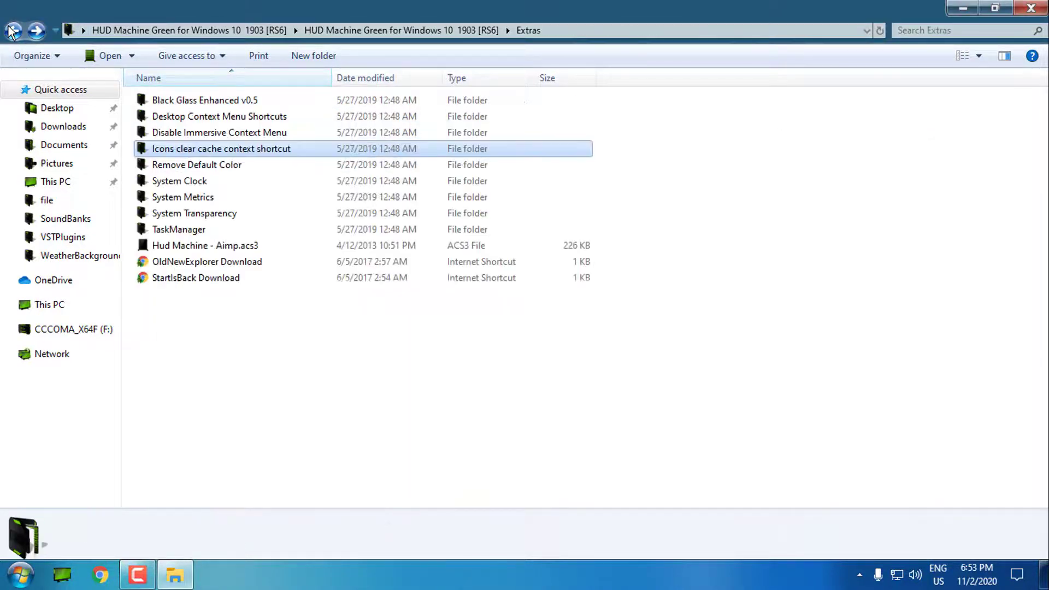
- Merge the RemoveDefaultColors registry file from the Remove Default Color folder into the registry and return to Extras
{"action": "double_click", "coordinate": [247, 170]}
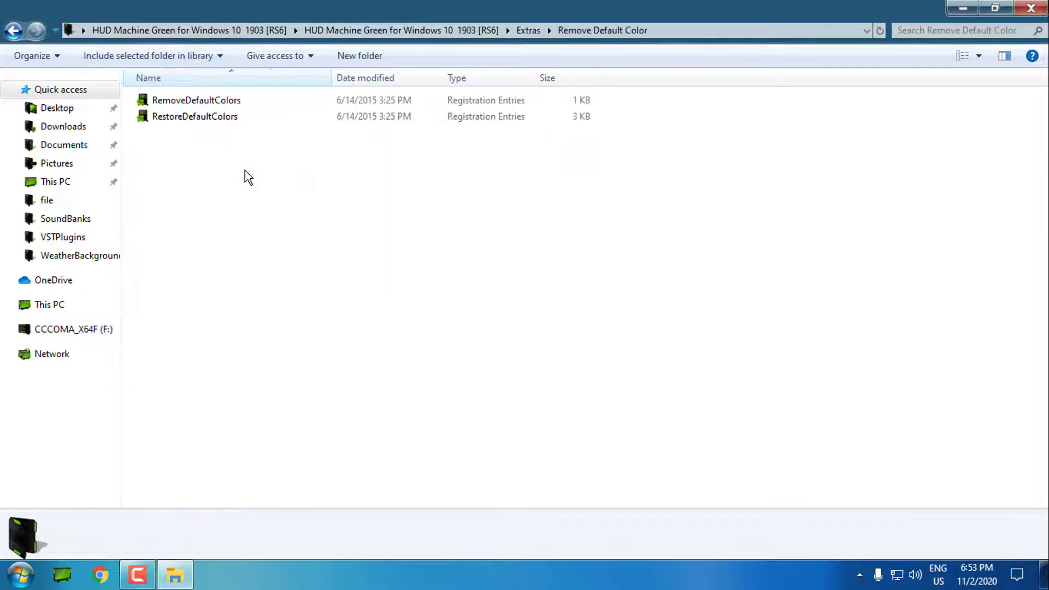
{"action": "left_click", "coordinate": [194, 104]}
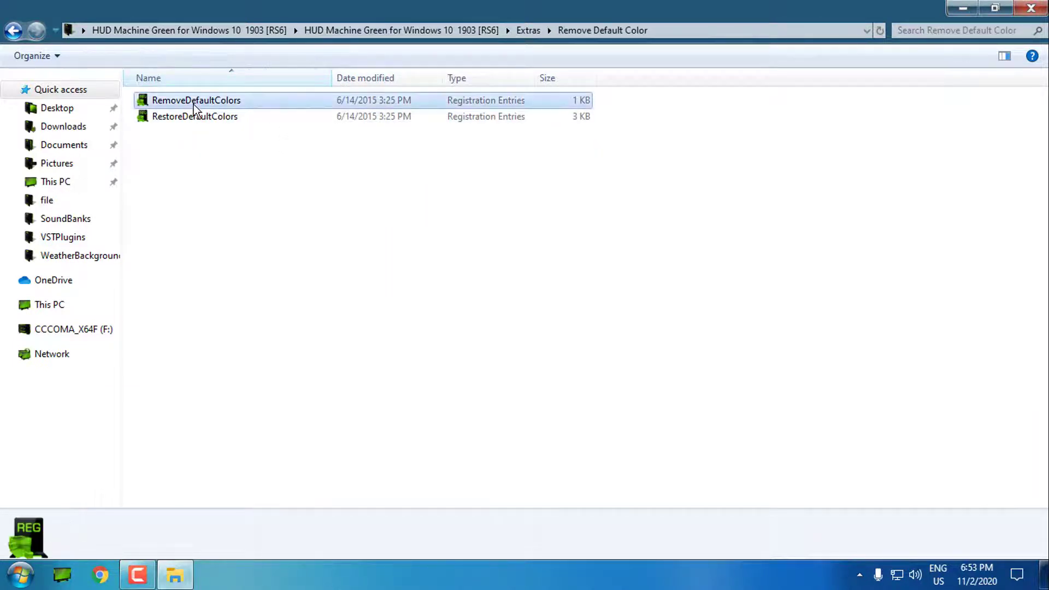
{"action": "right_click", "coordinate": [206, 103]}
{"action": "left_click", "coordinate": [246, 117]}
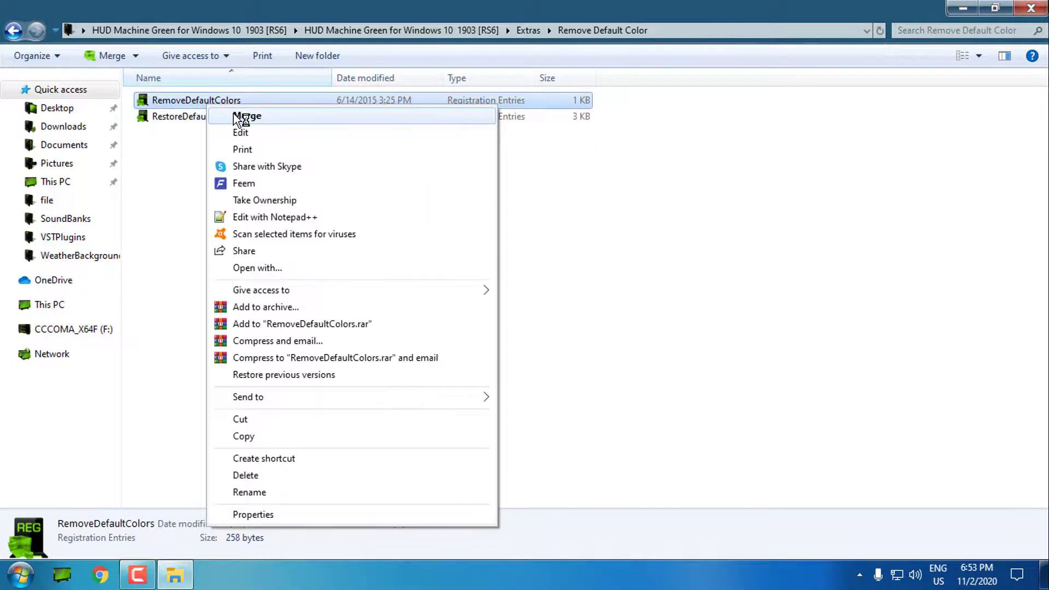
{"action": "key", "text": "Return"}
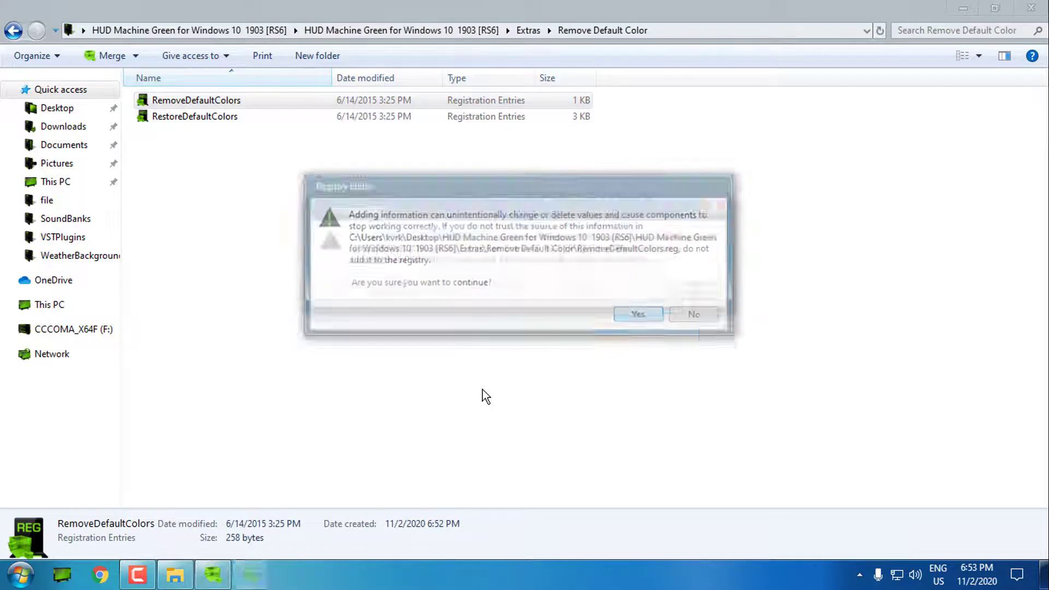
{"action": "key", "text": "Return"}
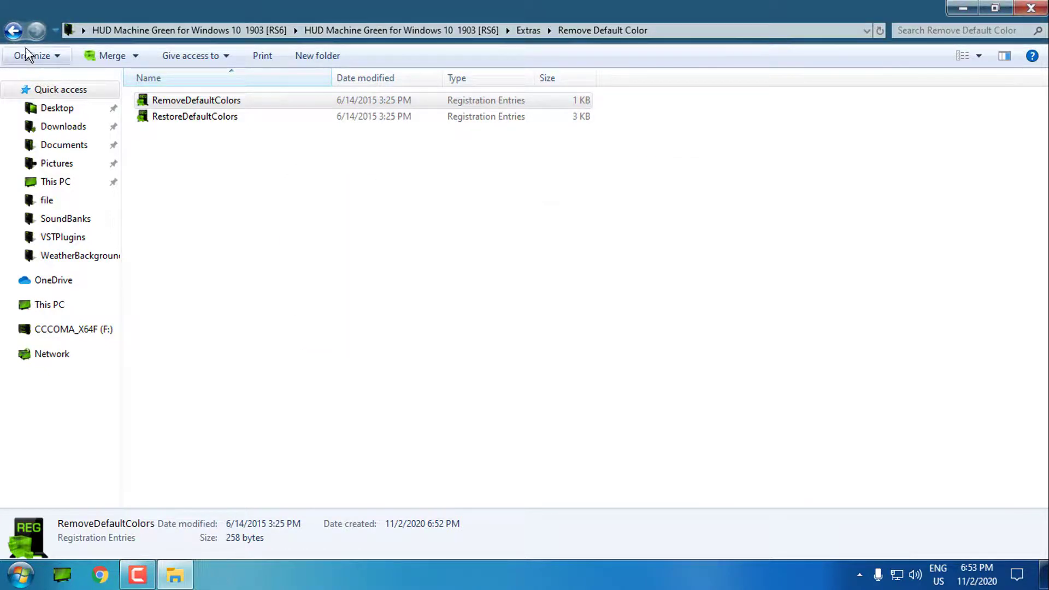
{"action": "left_click", "coordinate": [20, 31]}
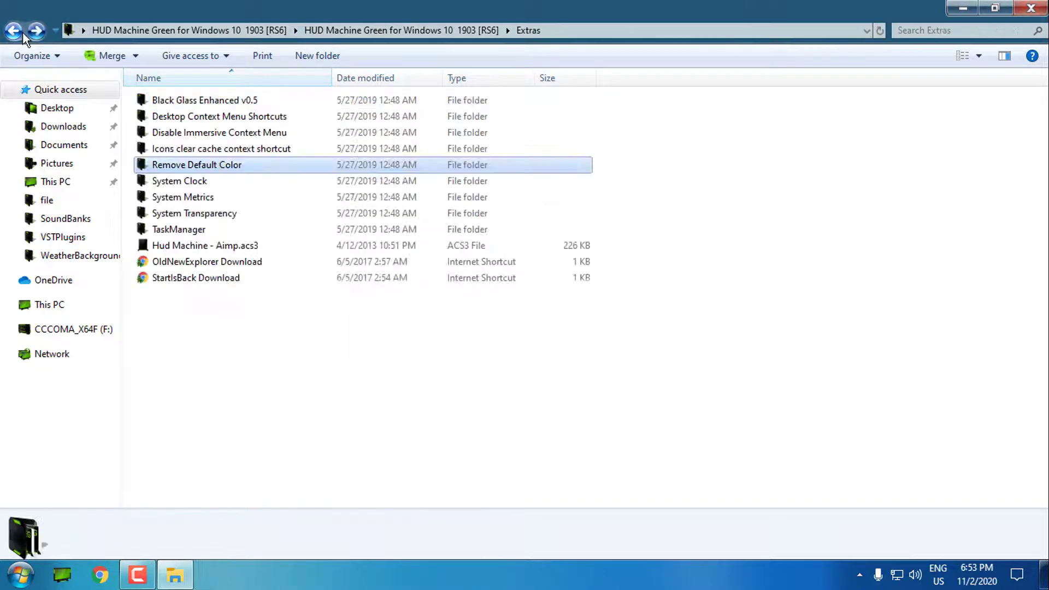
- View the clock face images in the White subfolder of System Clock and go back to Extras
{"action": "double_click", "coordinate": [224, 186]}
{"action": "double_click", "coordinate": [166, 118]}
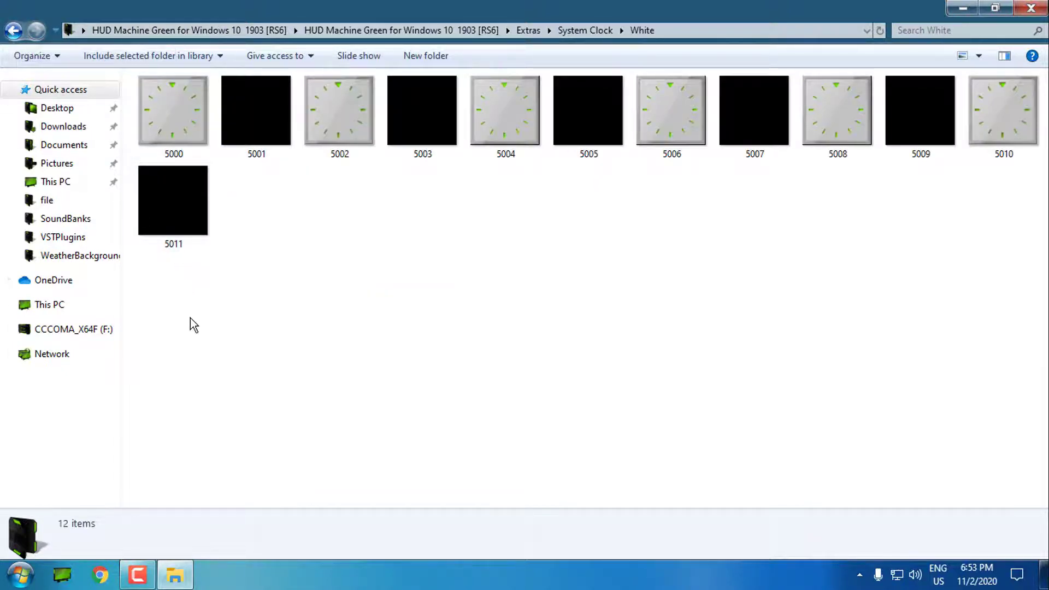
{"action": "left_click_drag", "start_coordinate": [189, 294], "coordinate": [995, 345]}
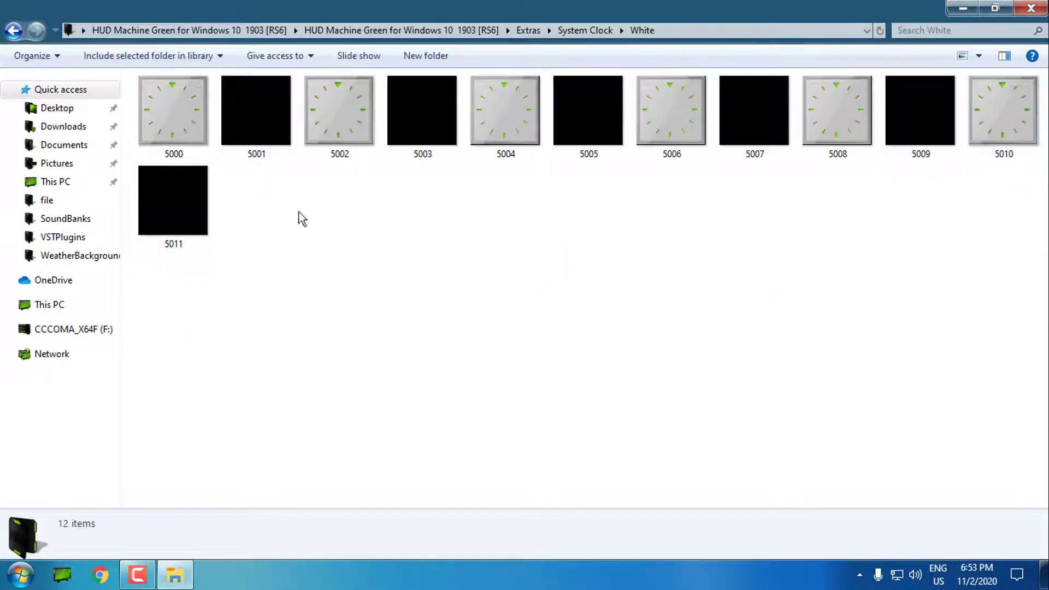
{"action": "left_click", "coordinate": [11, 31]}
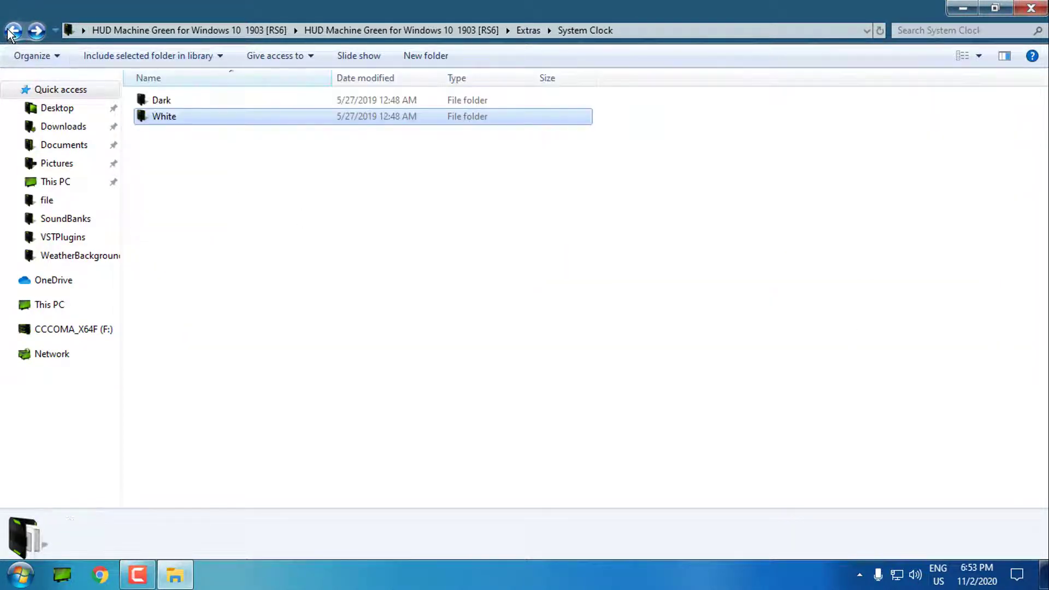
{"action": "left_click", "coordinate": [11, 32]}
- Merge the HUD Machine System Metrics registry file from the System Metrics folder into the registry
{"action": "double_click", "coordinate": [222, 194]}
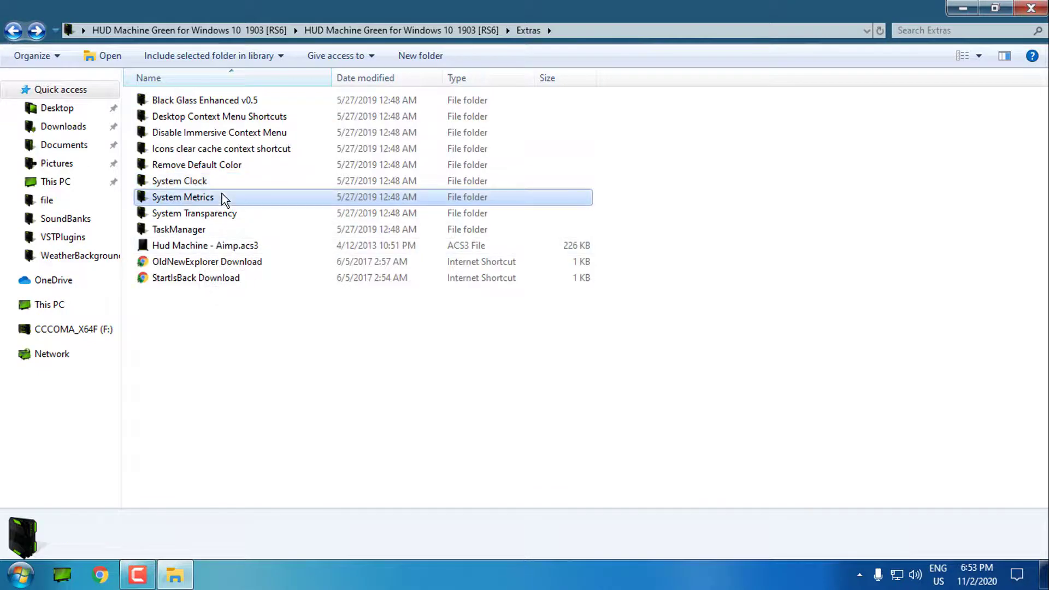
{"action": "left_click", "coordinate": [172, 123]}
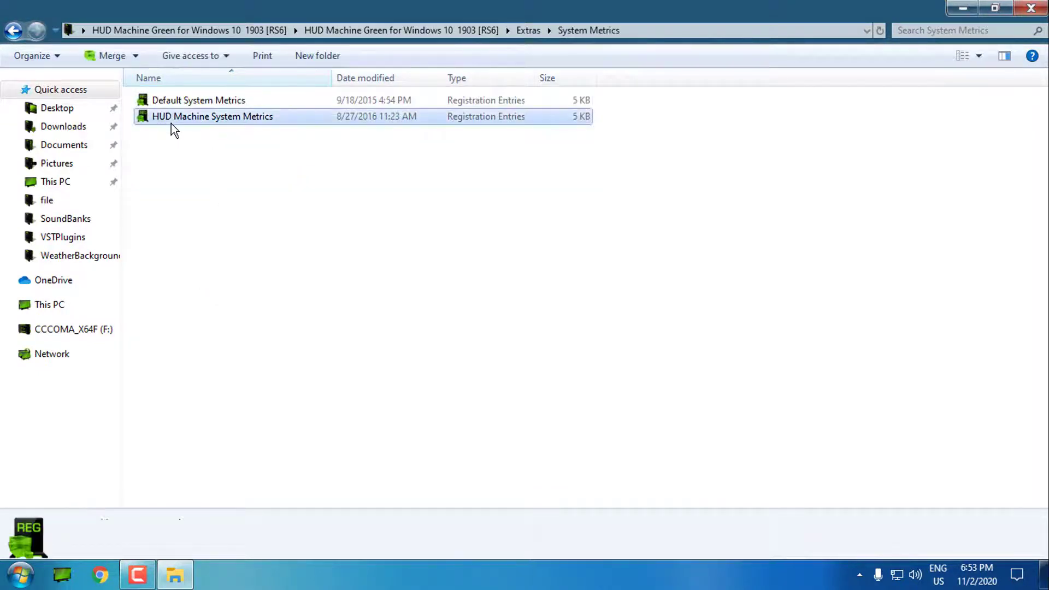
{"action": "right_click", "coordinate": [172, 123]}
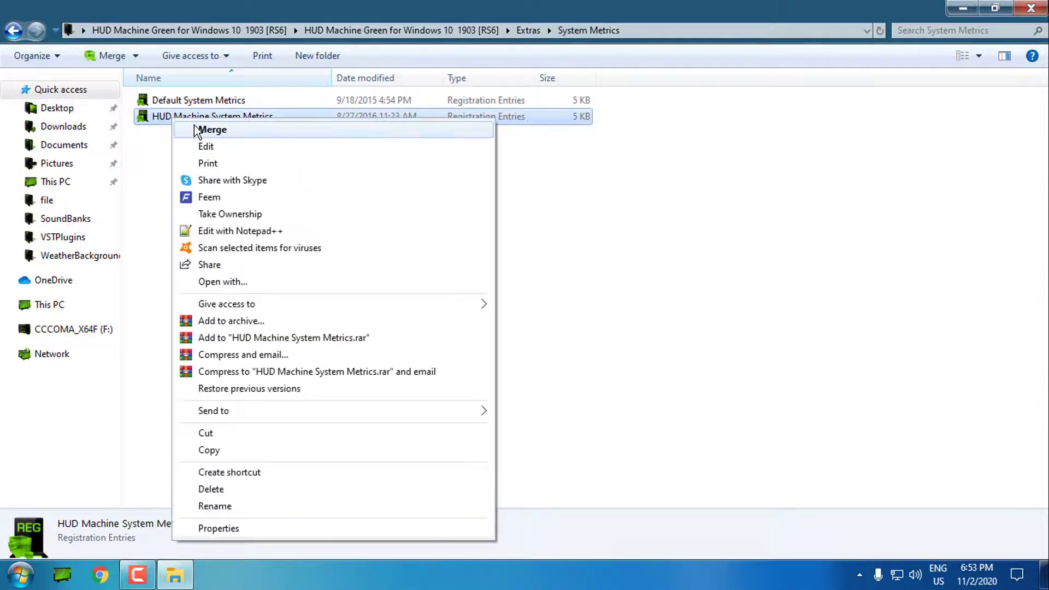
{"action": "left_click", "coordinate": [197, 129]}
{"action": "key", "text": "Return"}
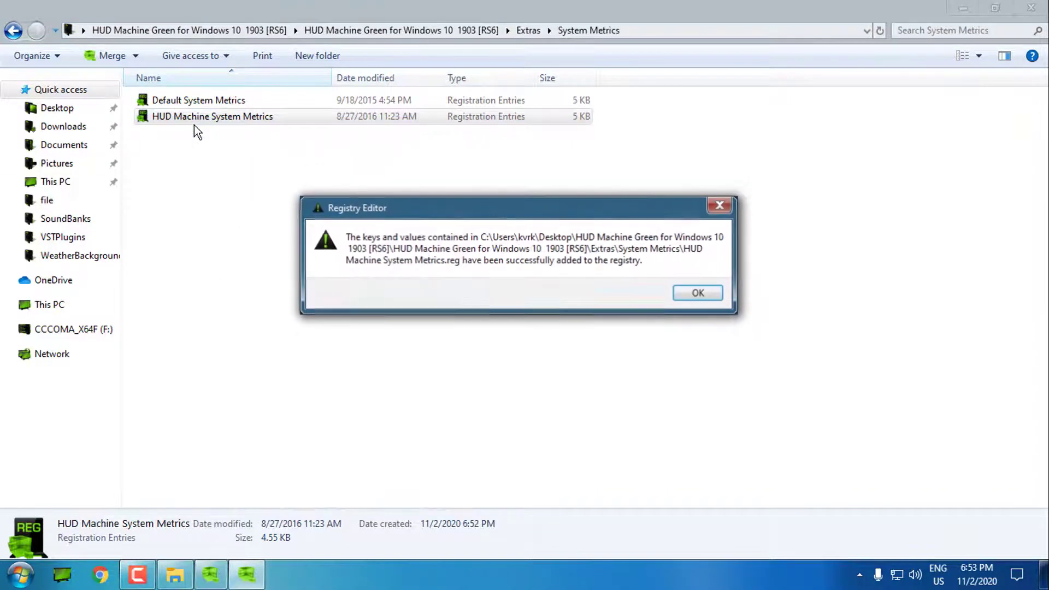
{"action": "key", "text": "Return"}
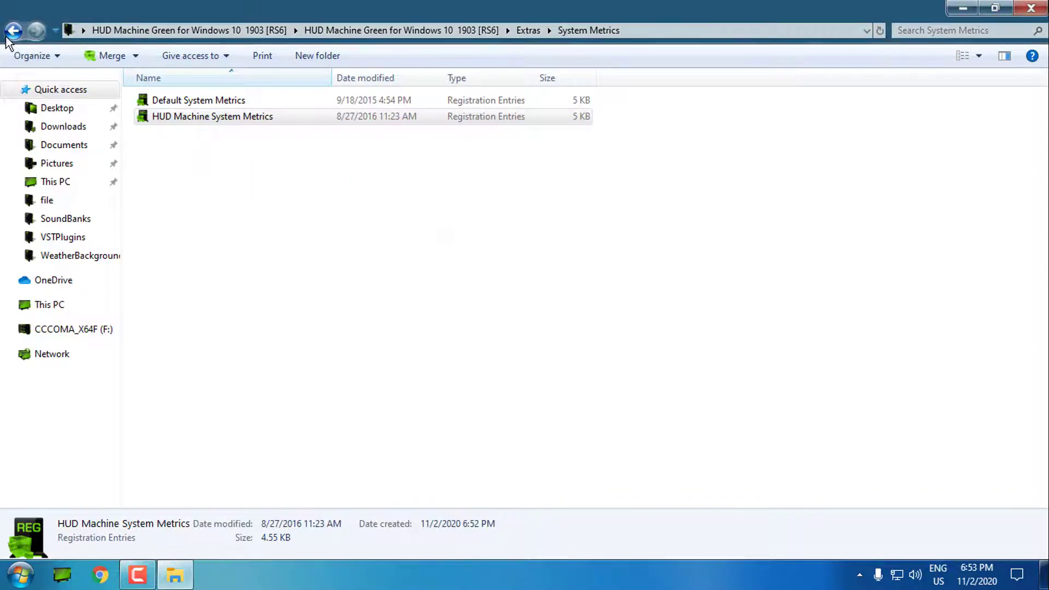
- Return to Extras, try to open Hud Machine - Aimp.acs3 and dismiss the app chooser
{"action": "left_click", "coordinate": [8, 36]}
{"action": "left_click", "coordinate": [230, 216]}
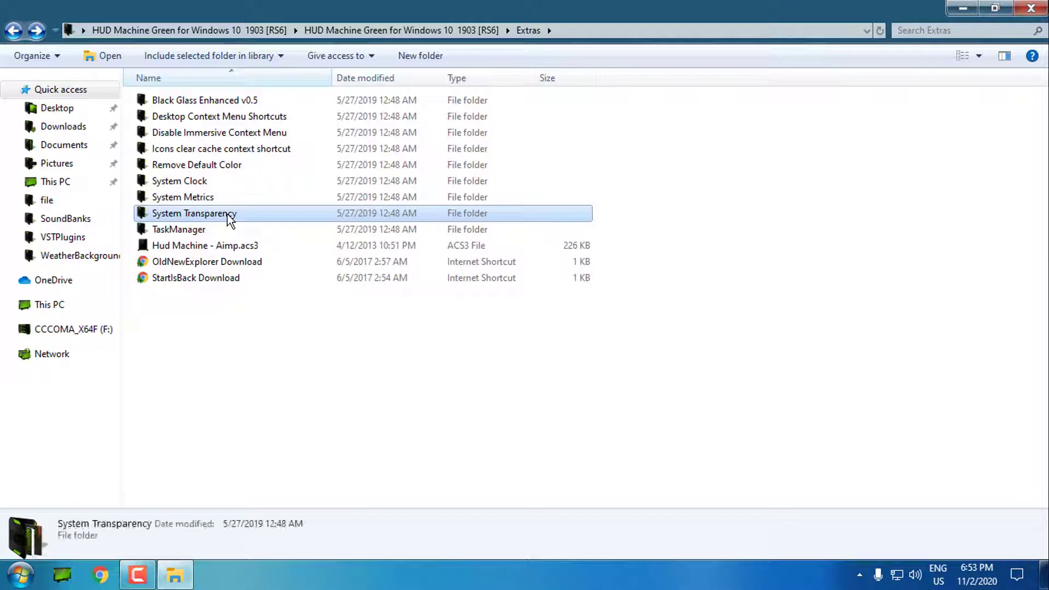
{"action": "double_click", "coordinate": [194, 243]}
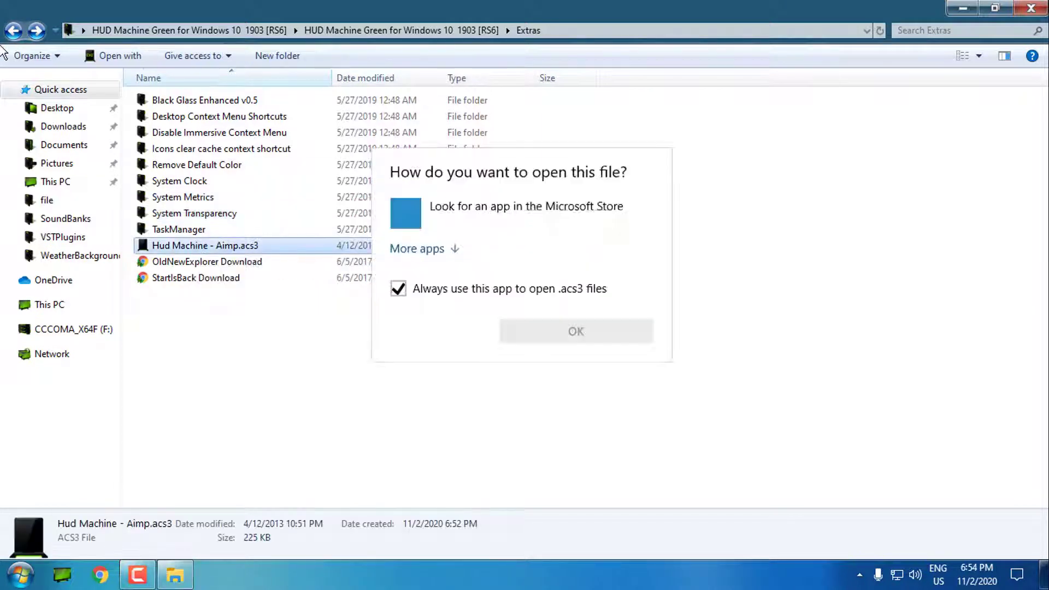
{"action": "left_click", "coordinate": [218, 224]}
- Look through the TaskManager folder's x64, Green and en-US subfolders and return to Extras
{"action": "double_click", "coordinate": [213, 230]}
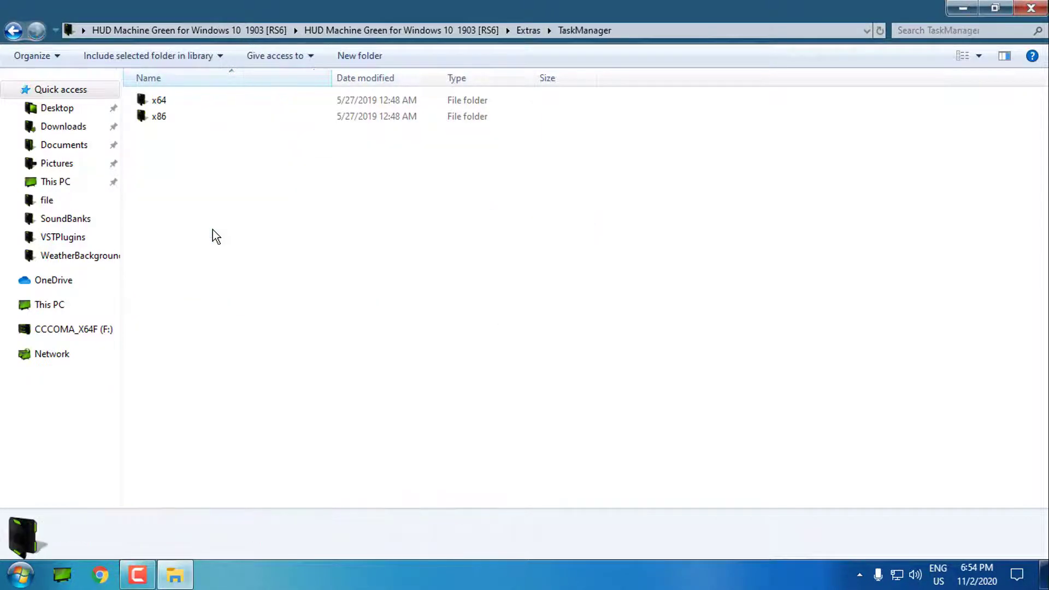
{"action": "double_click", "coordinate": [186, 99]}
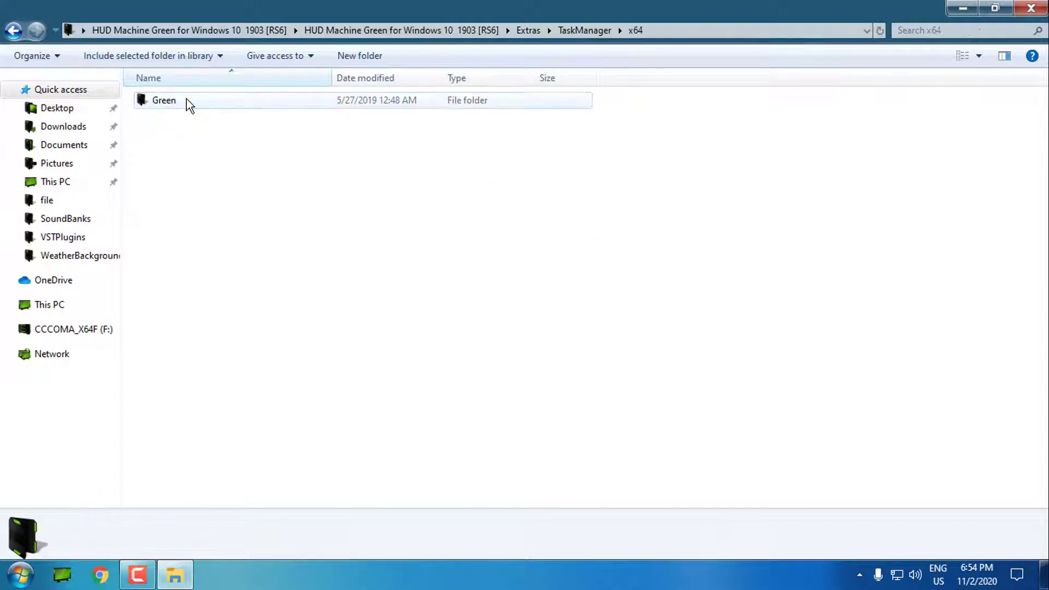
{"action": "double_click", "coordinate": [186, 100]}
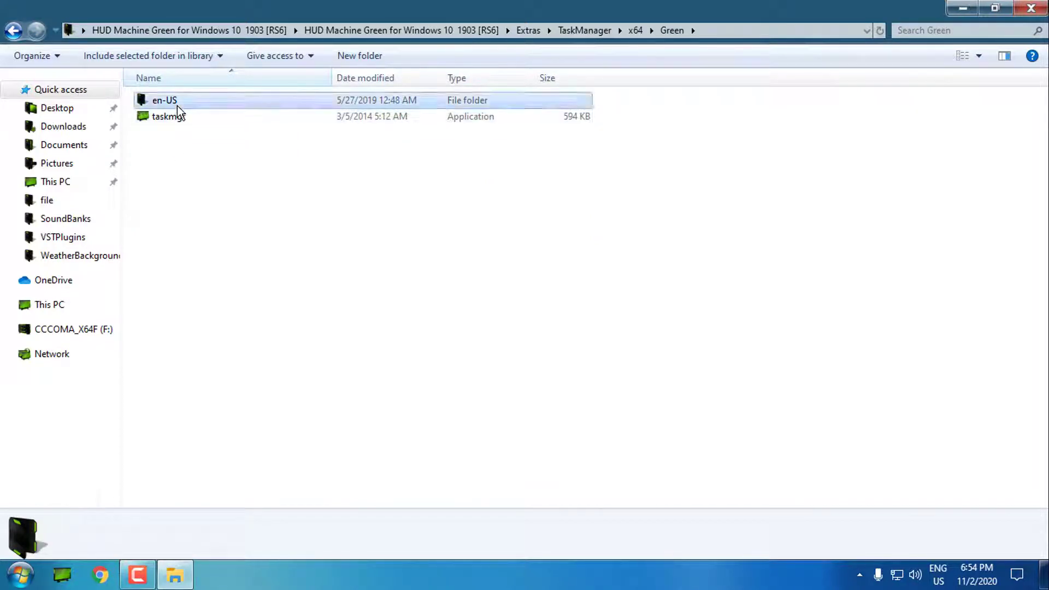
{"action": "double_click", "coordinate": [176, 102]}
{"action": "left_click", "coordinate": [7, 27]}
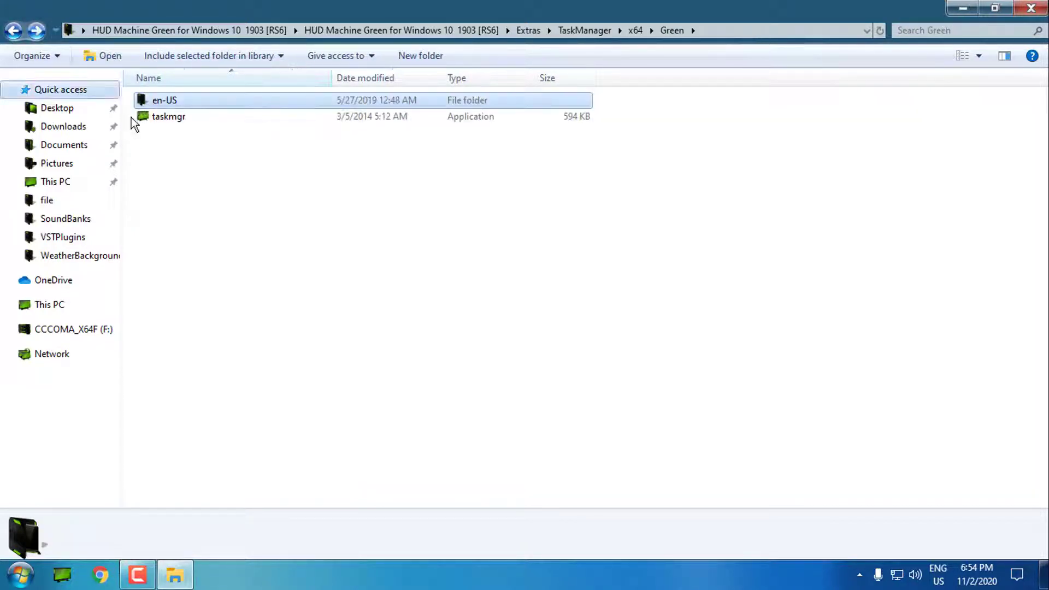
{"action": "left_click", "coordinate": [13, 30]}
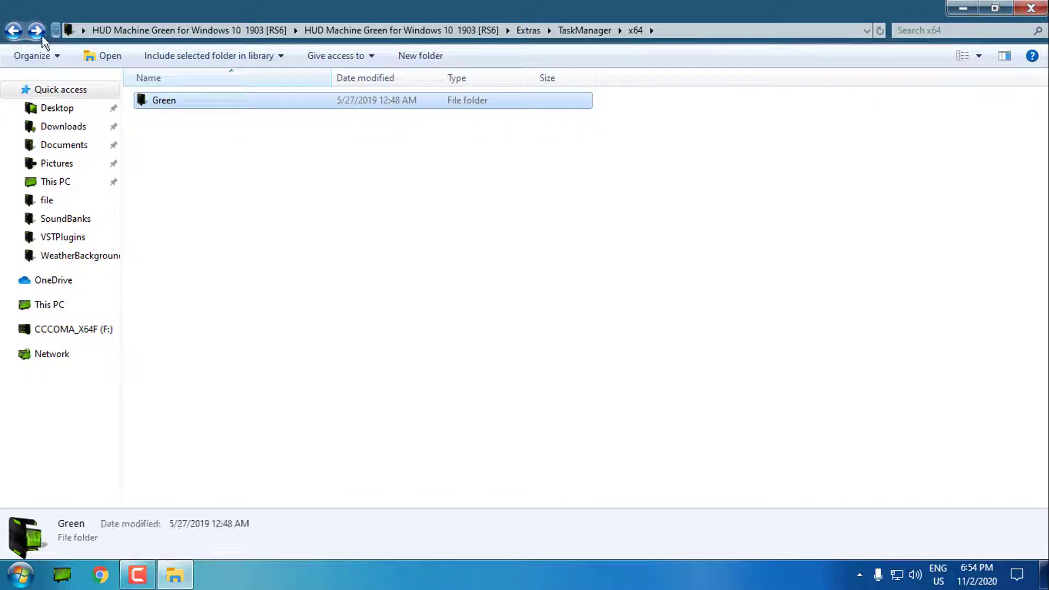
{"action": "left_click", "coordinate": [14, 31]}
{"action": "left_click", "coordinate": [13, 31]}
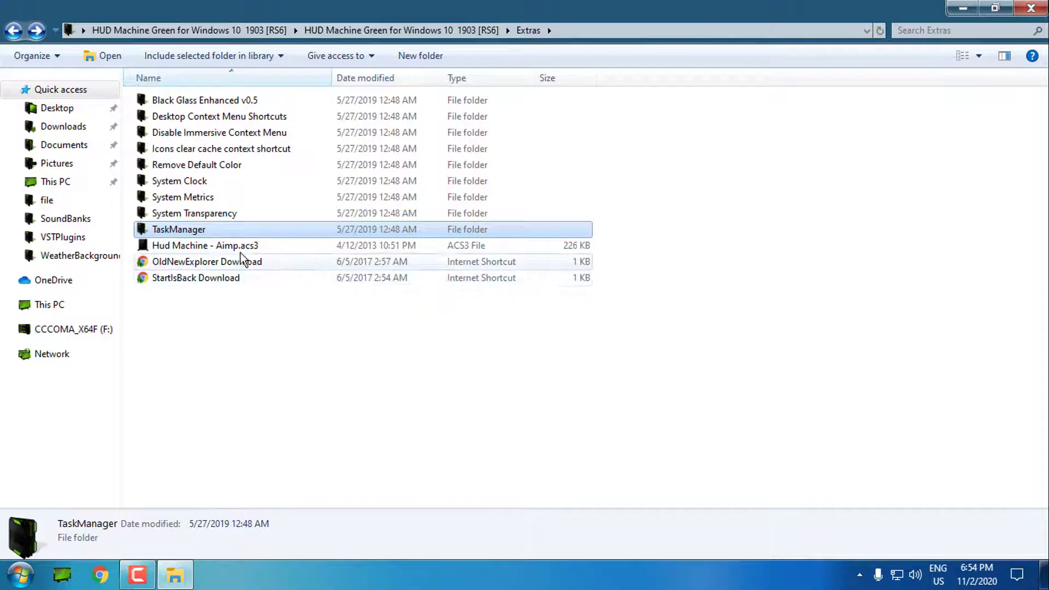
- Copy the HUD Machine Green folder and the three HUD Machine Green theme files from the package's Theme folder
{"action": "left_click", "coordinate": [164, 246]}
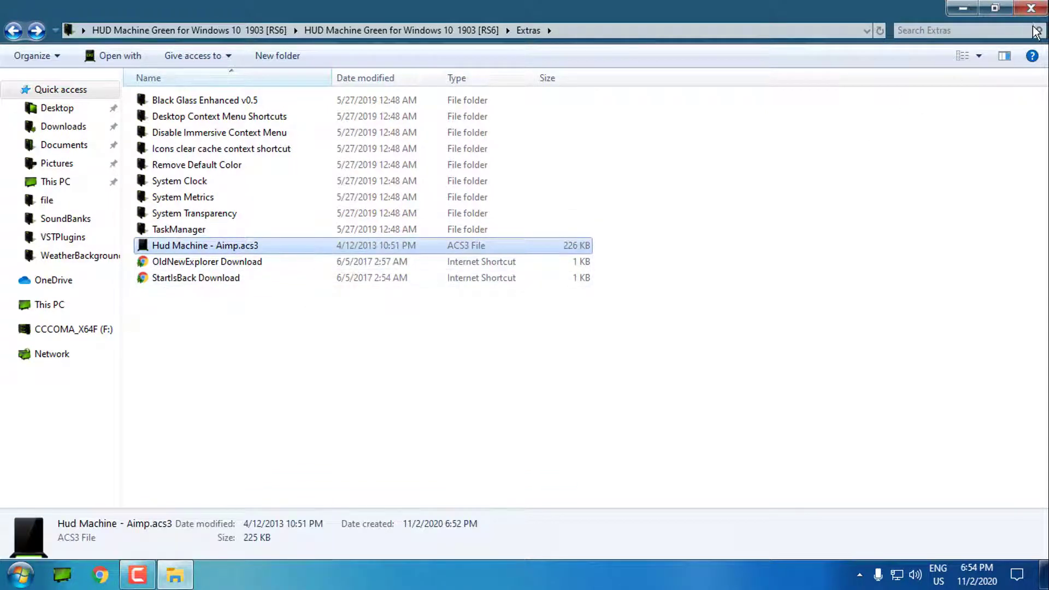
{"action": "left_click", "coordinate": [13, 30]}
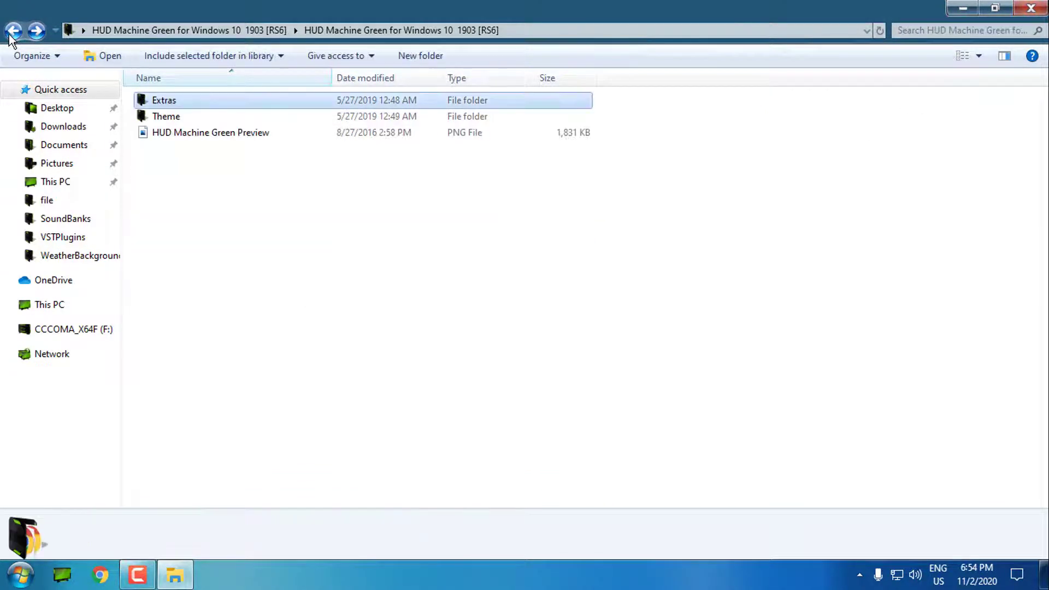
{"action": "double_click", "coordinate": [147, 116]}
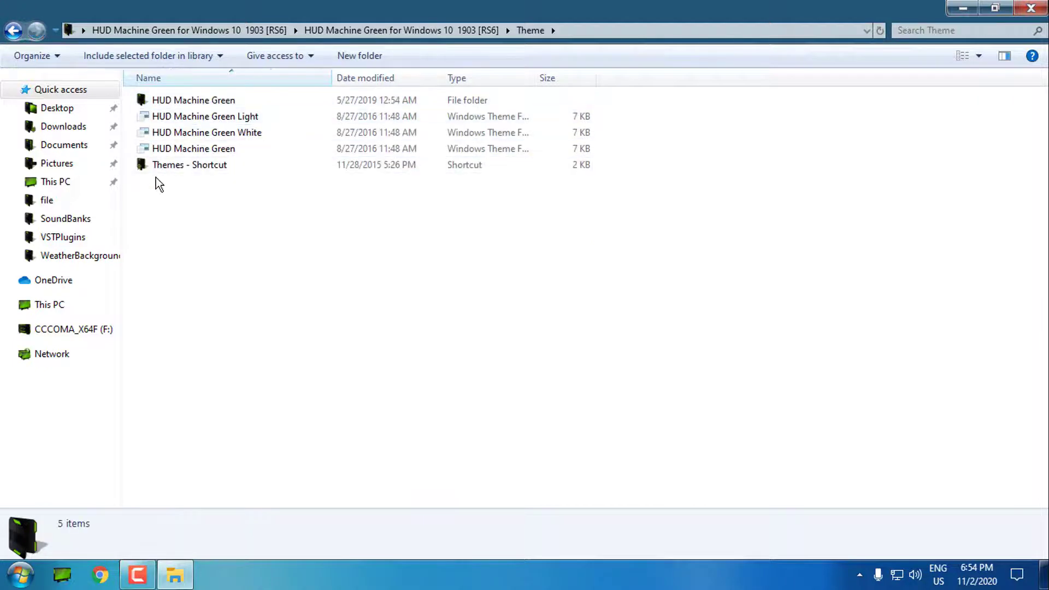
{"action": "left_click_drag", "start_coordinate": [627, 153], "coordinate": [192, 95]}
{"action": "right_click", "coordinate": [192, 95]}
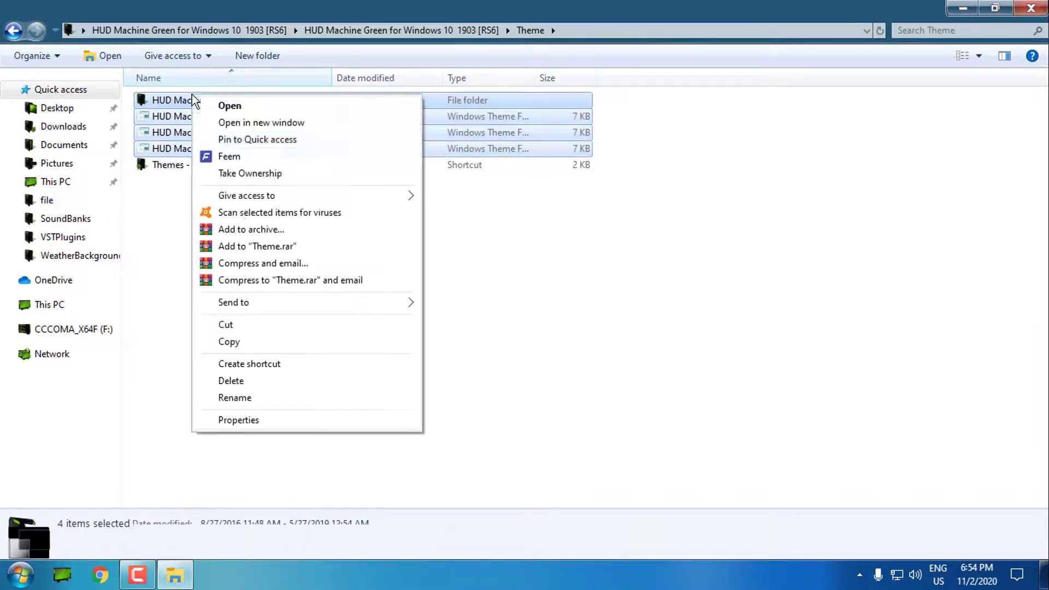
{"action": "left_click", "coordinate": [240, 340]}
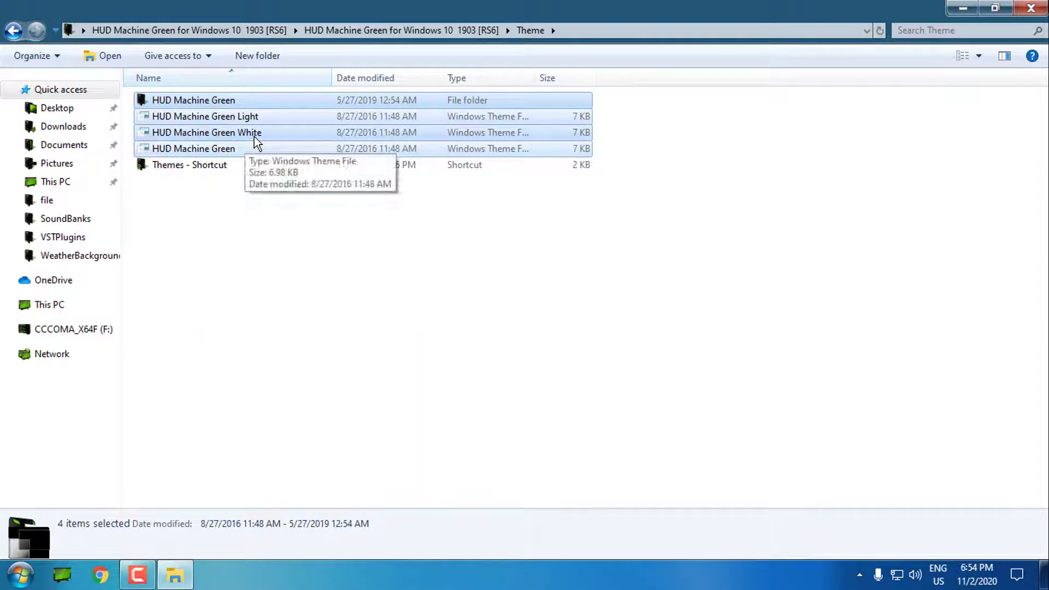
- Paste the copied theme items into C:\Windows\Resources\Themes, granting administrator permission for all items, and close the folder window
{"action": "left_click", "coordinate": [170, 164]}
{"action": "double_click", "coordinate": [171, 164]}
{"action": "right_click", "coordinate": [719, 197]}
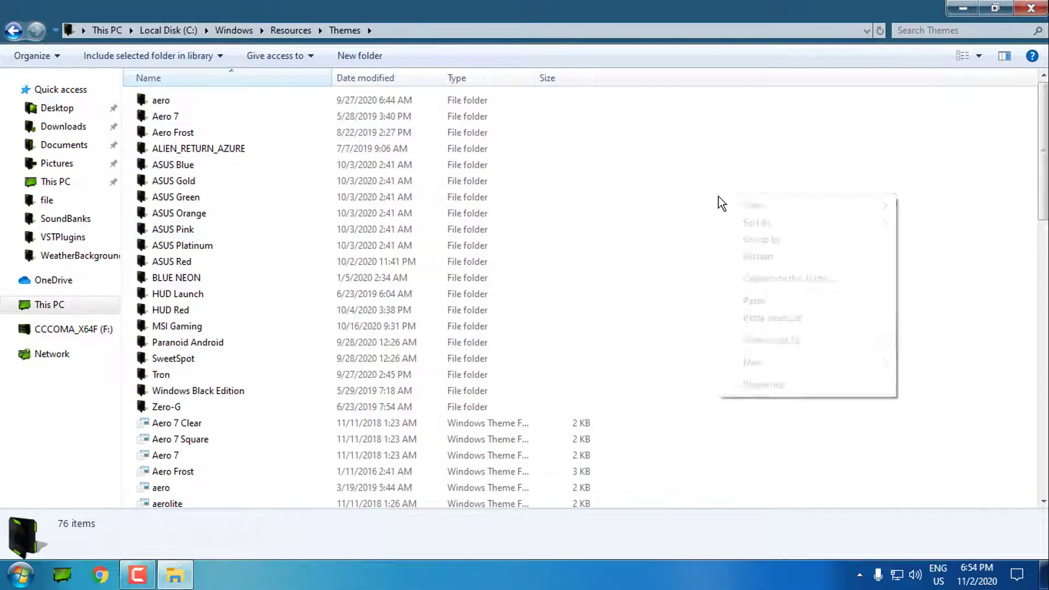
{"action": "left_click", "coordinate": [753, 300]}
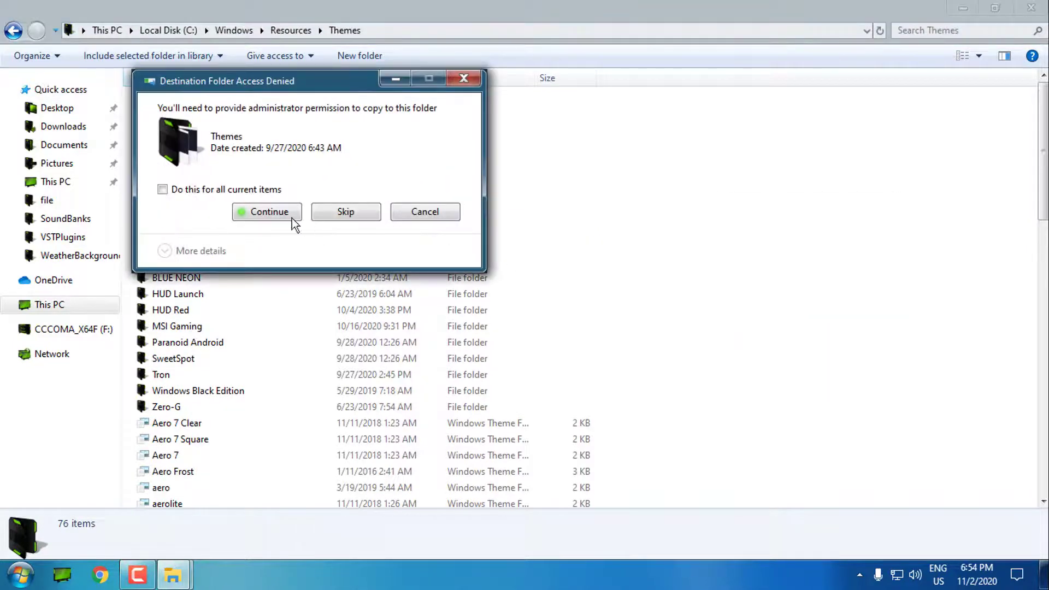
{"action": "left_click", "coordinate": [264, 212]}
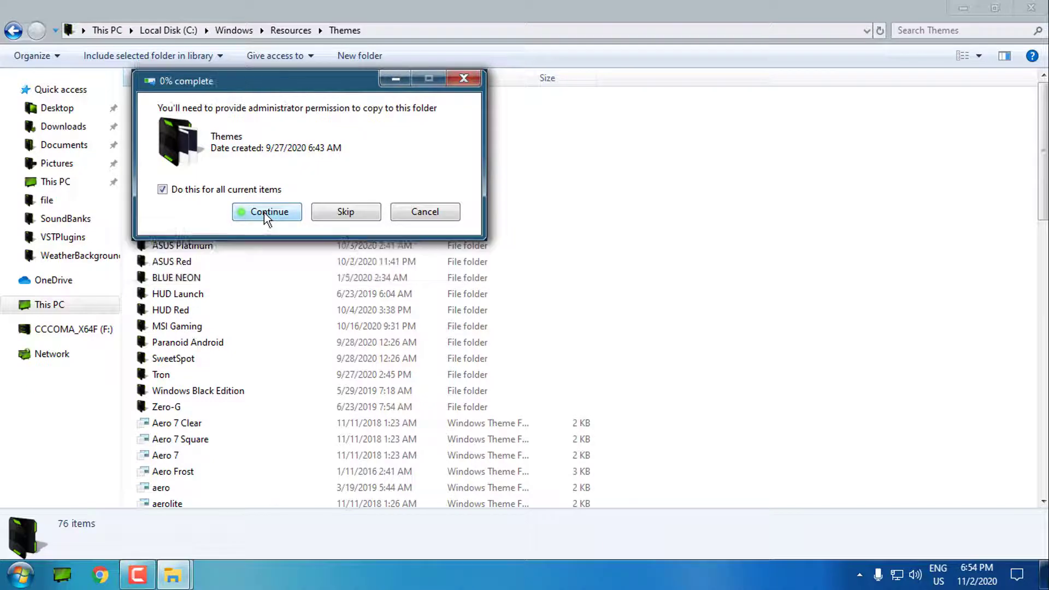
{"action": "left_click", "coordinate": [1036, 10]}
- Apply the HUD Machine Green theme in the personalization settings, close Settings and refresh the desktop
{"action": "right_click", "coordinate": [281, 160]}
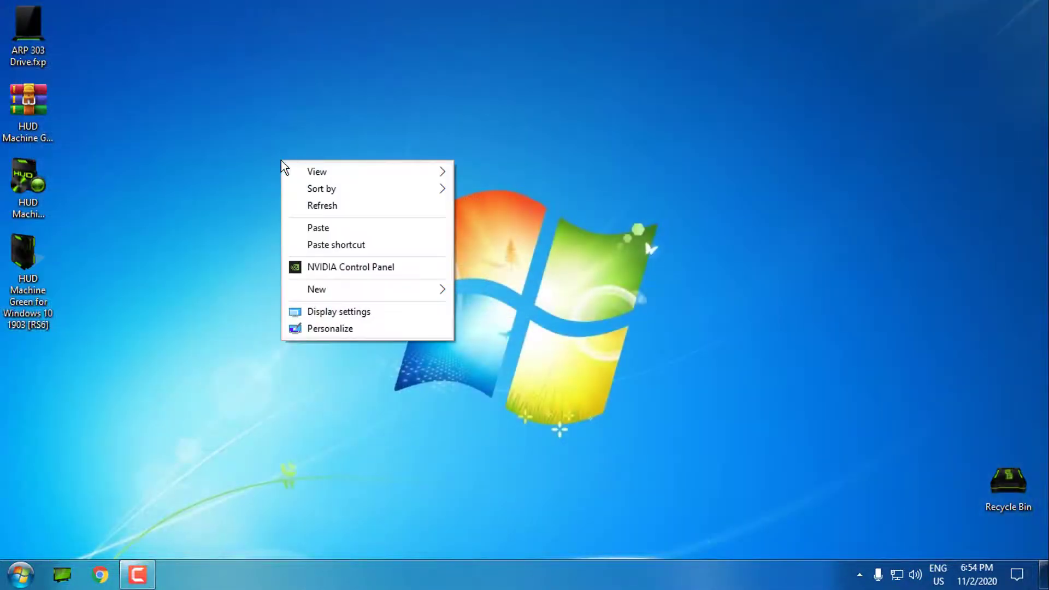
{"action": "left_click", "coordinate": [337, 331]}
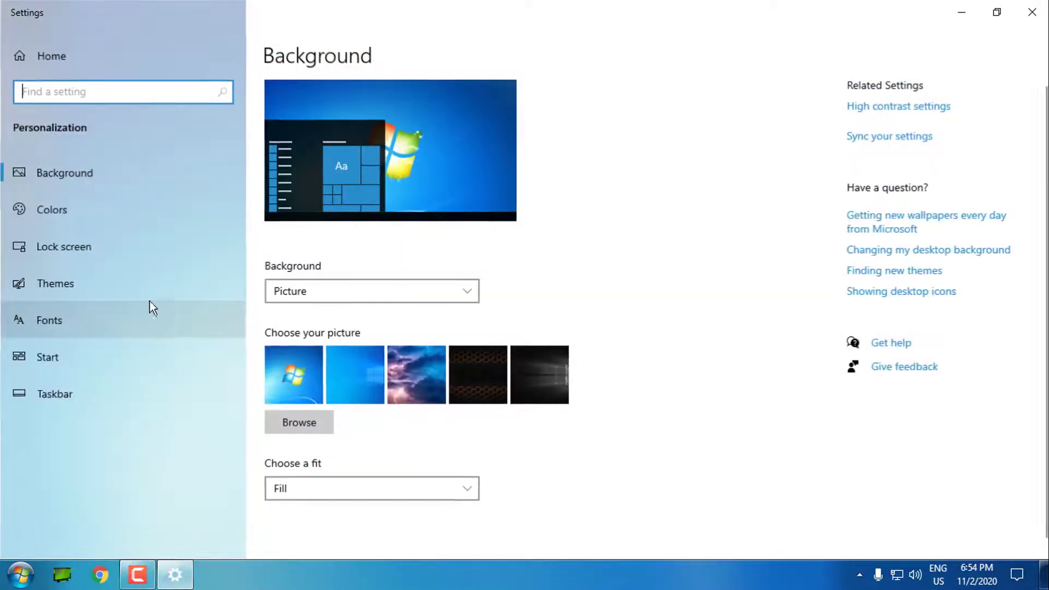
{"action": "left_click", "coordinate": [110, 284]}
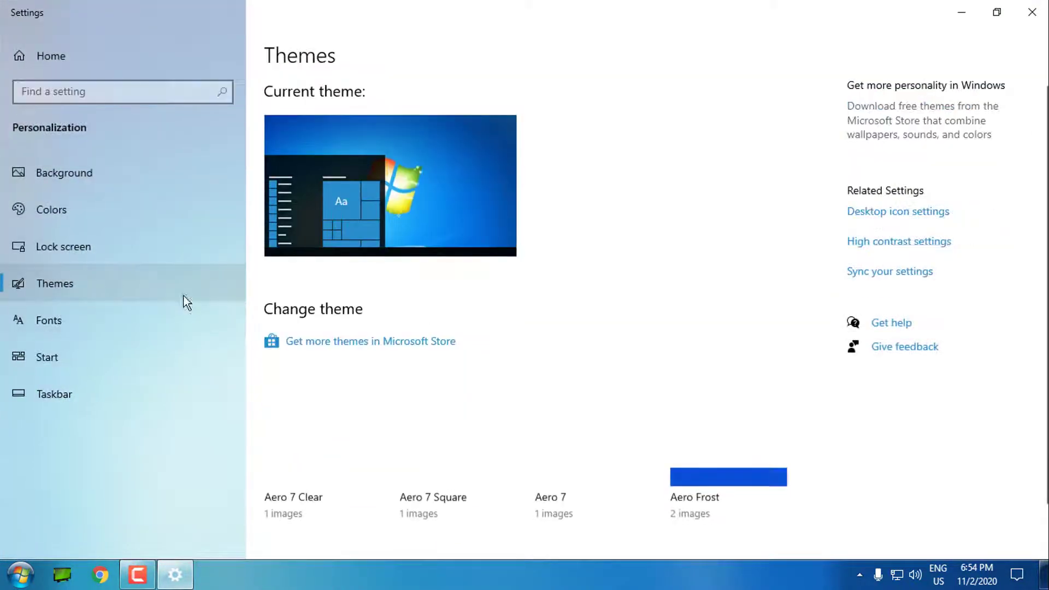
{"action": "scroll", "coordinate": [622, 336], "scroll_direction": "down", "scroll_amount": 15}
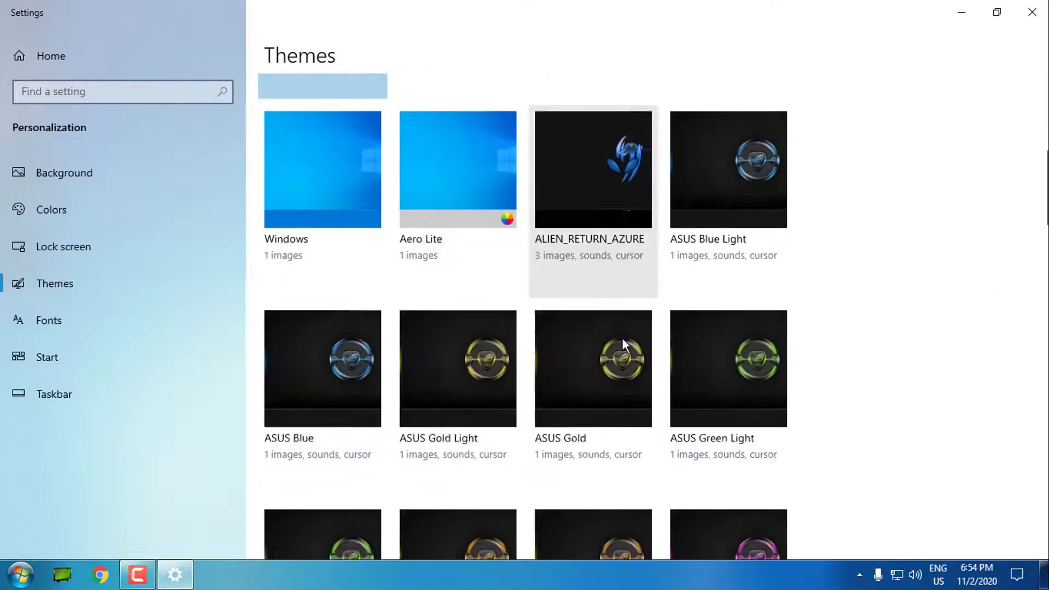
{"action": "scroll", "coordinate": [623, 340], "scroll_direction": "down", "scroll_amount": 3}
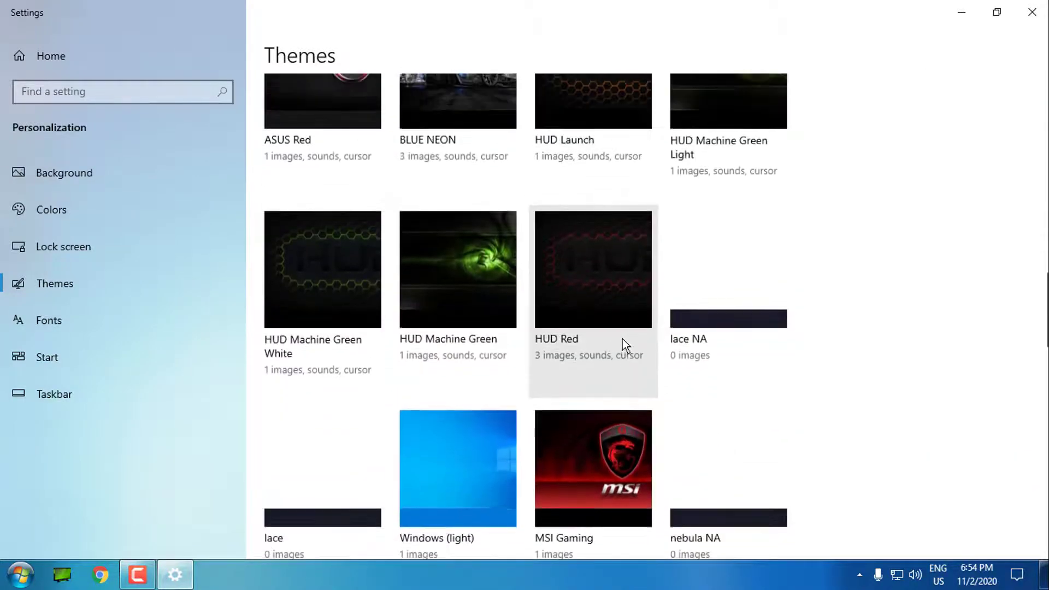
{"action": "scroll", "coordinate": [622, 339], "scroll_direction": "up", "scroll_amount": 2}
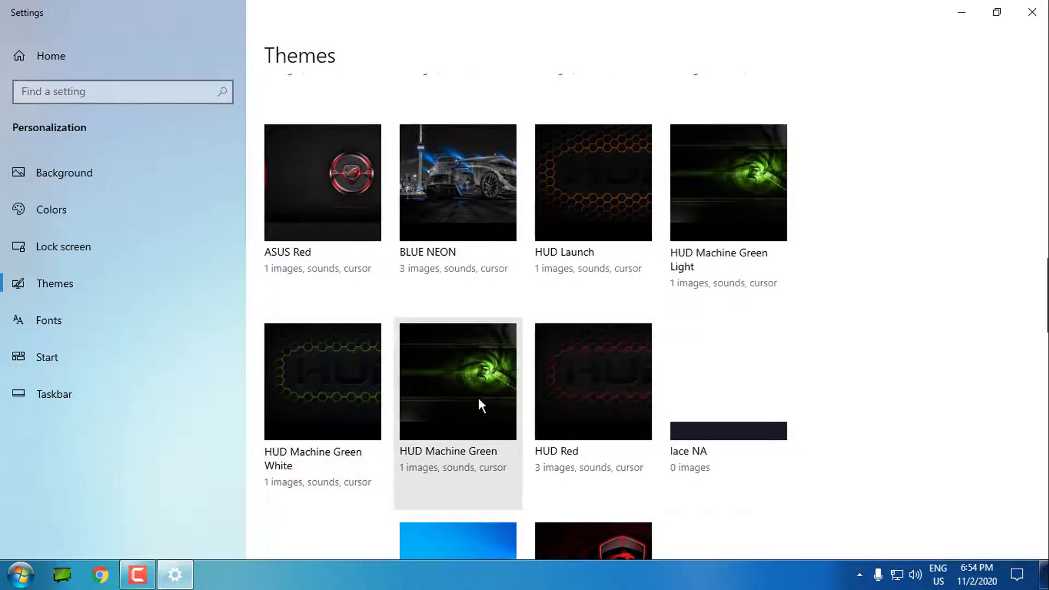
{"action": "left_click", "coordinate": [467, 383]}
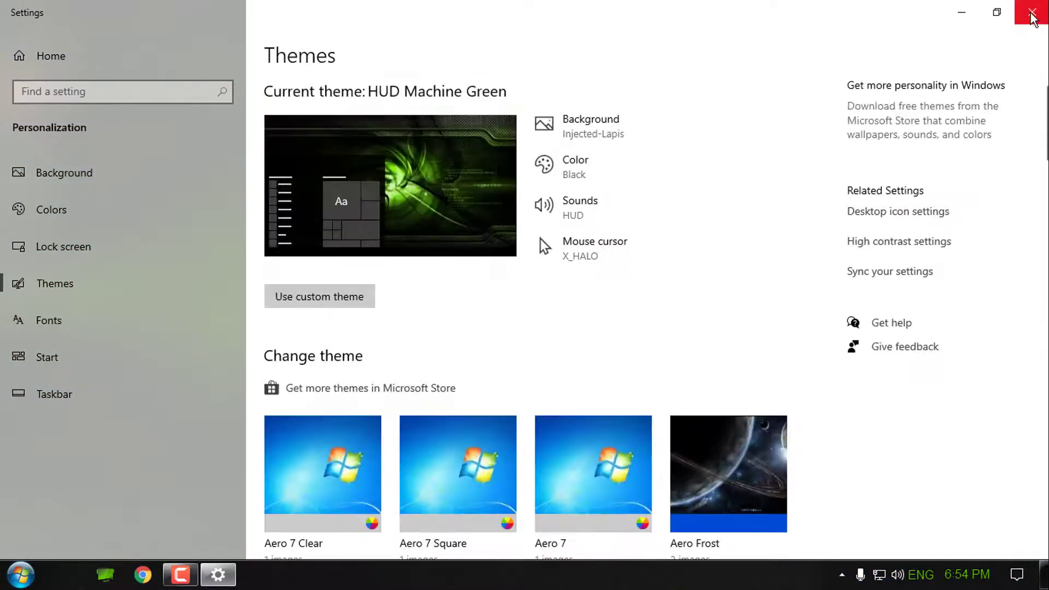
{"action": "left_click", "coordinate": [1033, 12]}
{"action": "right_click", "coordinate": [281, 130]}
{"action": "left_click", "coordinate": [349, 180]}
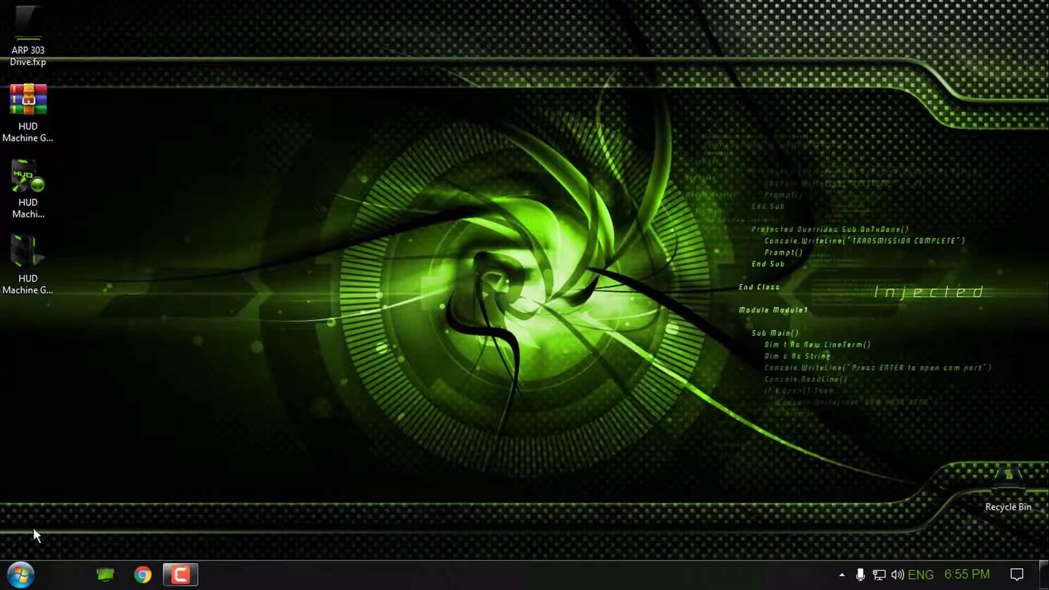
- Set the StartIsBack appearance to the HUD Machine Green visual style with the Windows 10 button
{"action": "left_click", "coordinate": [21, 574]}
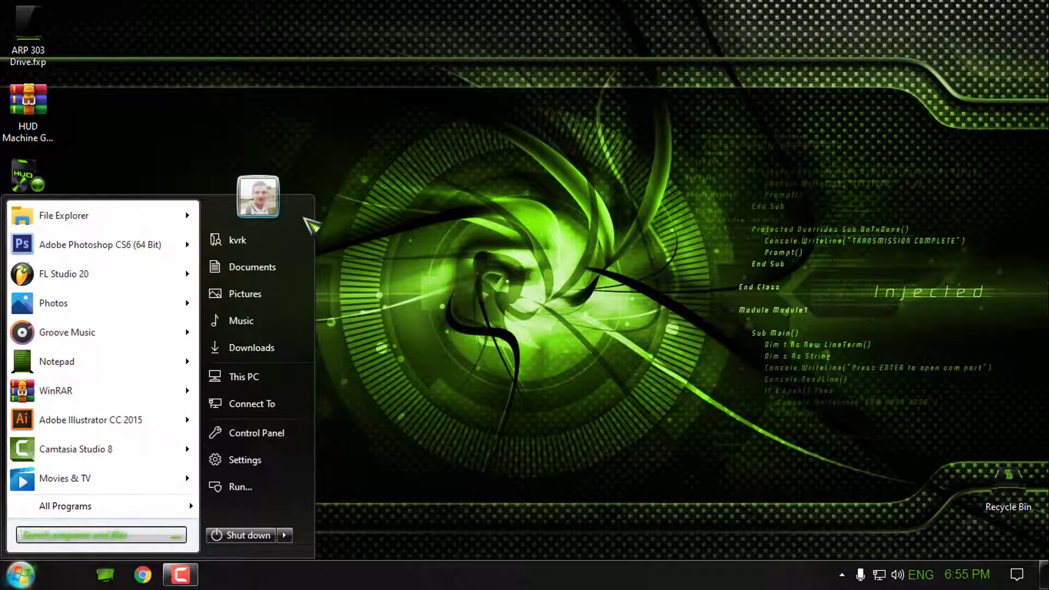
{"action": "right_click", "coordinate": [305, 220]}
{"action": "left_click", "coordinate": [336, 228]}
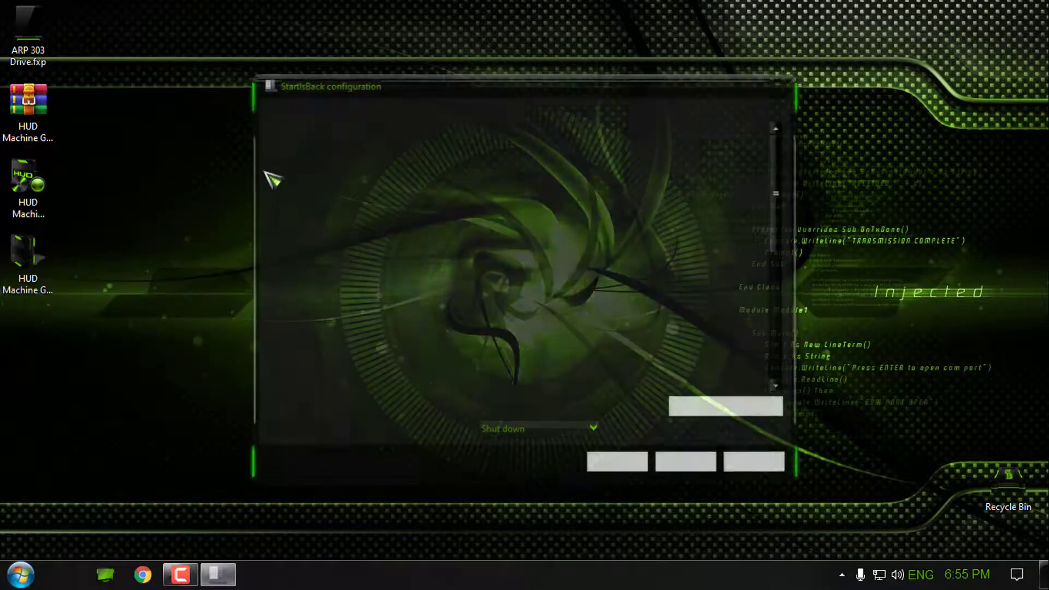
{"action": "left_click", "coordinate": [309, 151]}
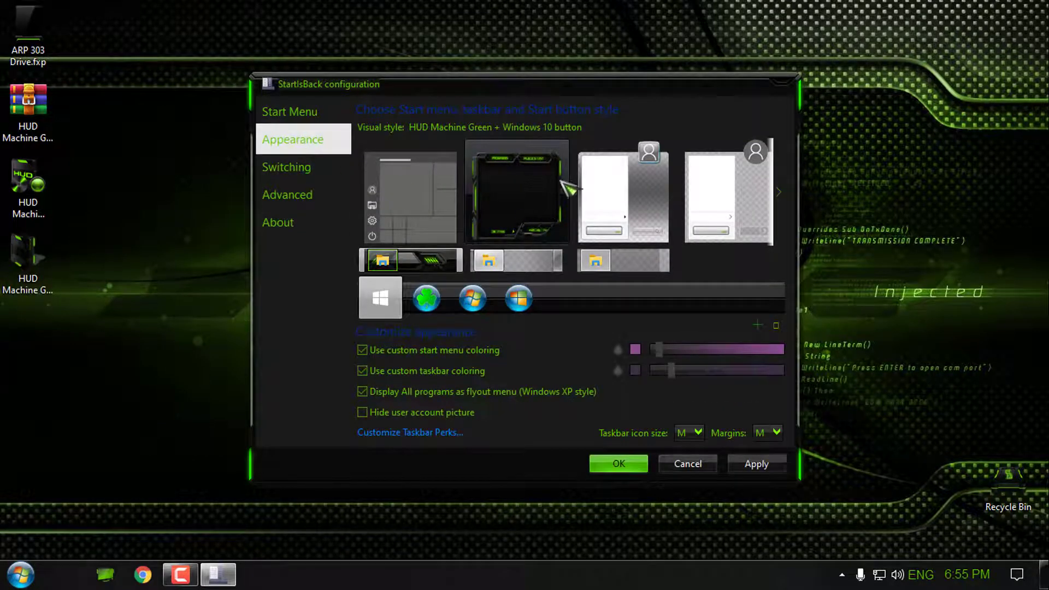
{"action": "left_click", "coordinate": [618, 463]}
- Check the themed Start menu and This PC window, restoring the window to a smaller size before closing it
{"action": "left_click", "coordinate": [17, 574]}
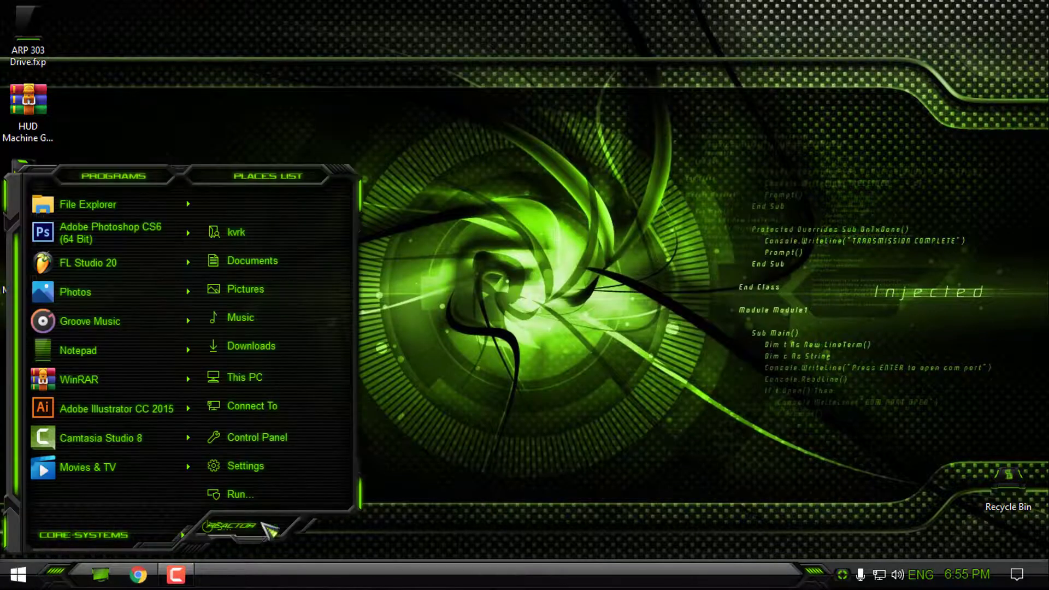
{"action": "left_click", "coordinate": [523, 259]}
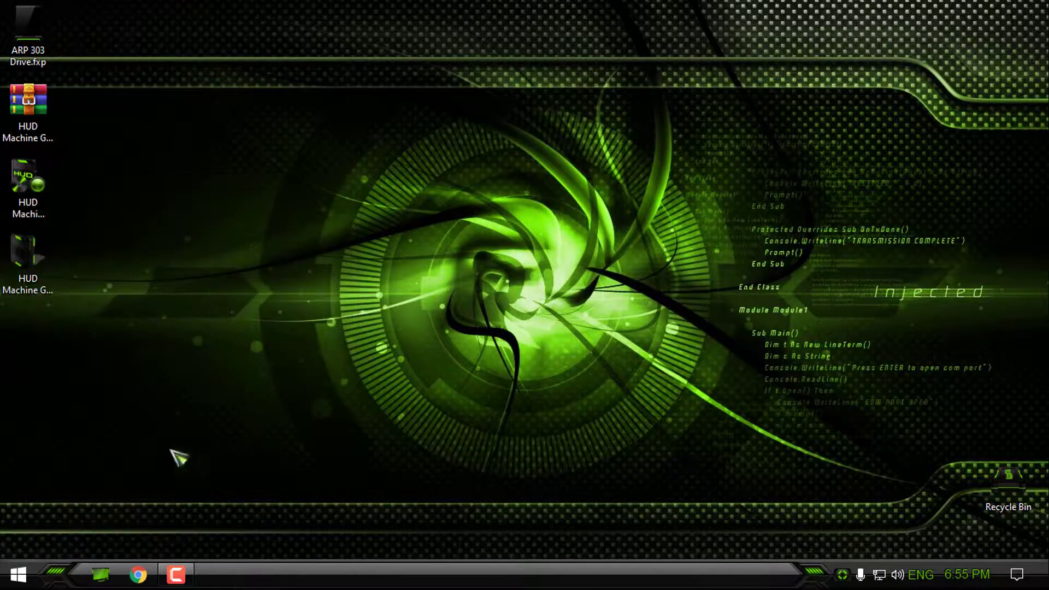
{"action": "left_click", "coordinate": [100, 574]}
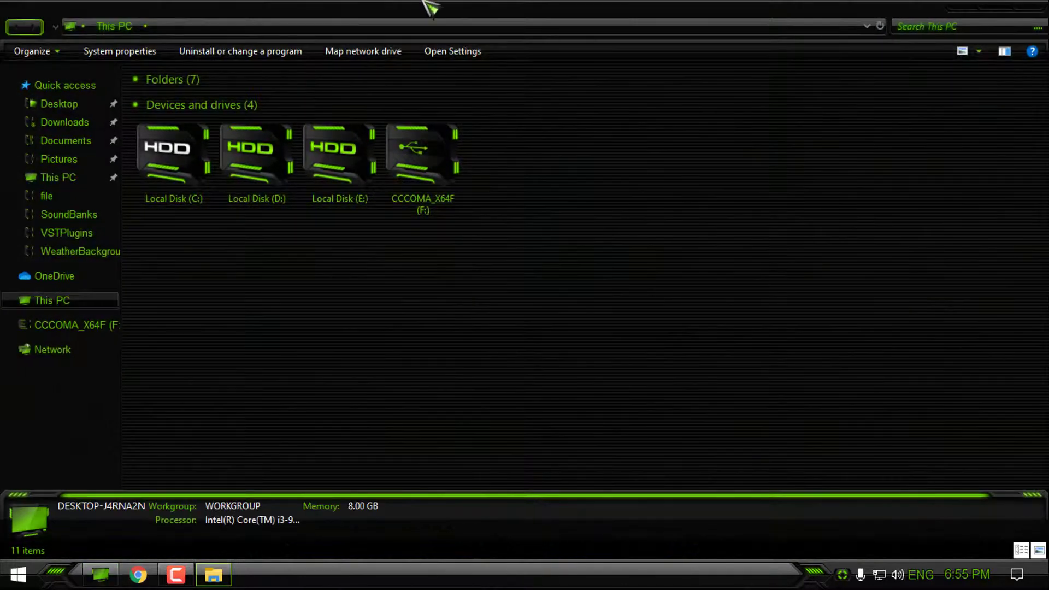
{"action": "left_click_drag", "start_coordinate": [428, 7], "coordinate": [515, 52]}
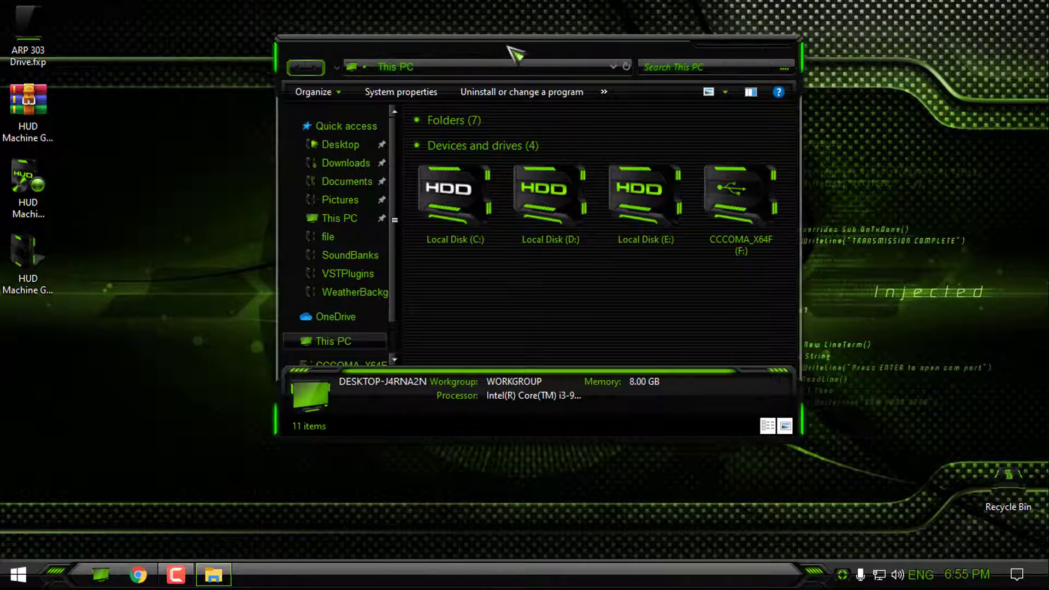
{"action": "left_click", "coordinate": [783, 42]}
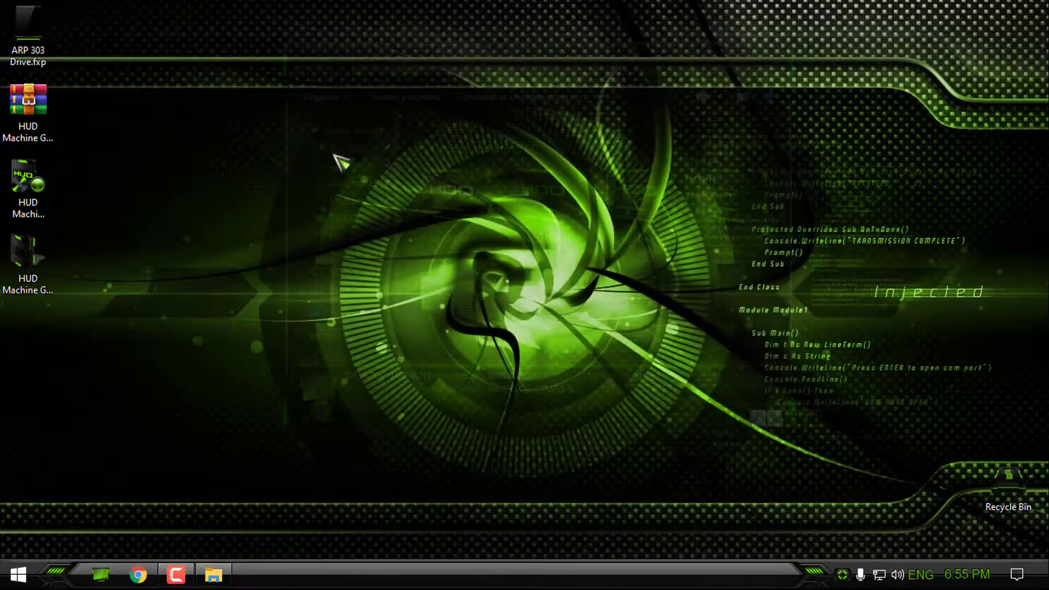
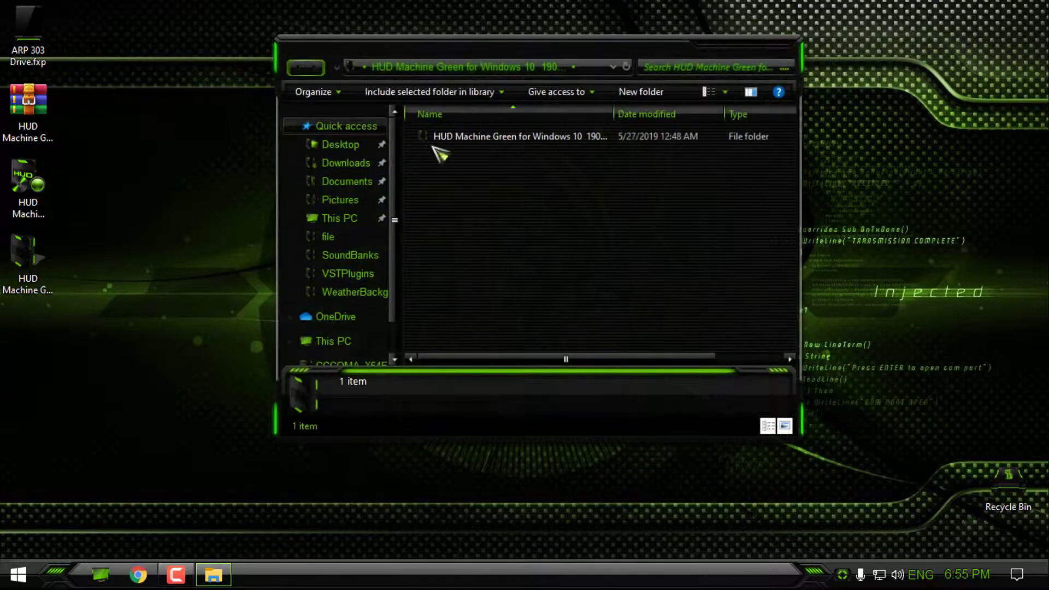
- Run the System Transparency application from the theme's Extras\System Transparency folder and close the folder window
{"action": "double_click", "coordinate": [448, 138]}
{"action": "double_click", "coordinate": [449, 136]}
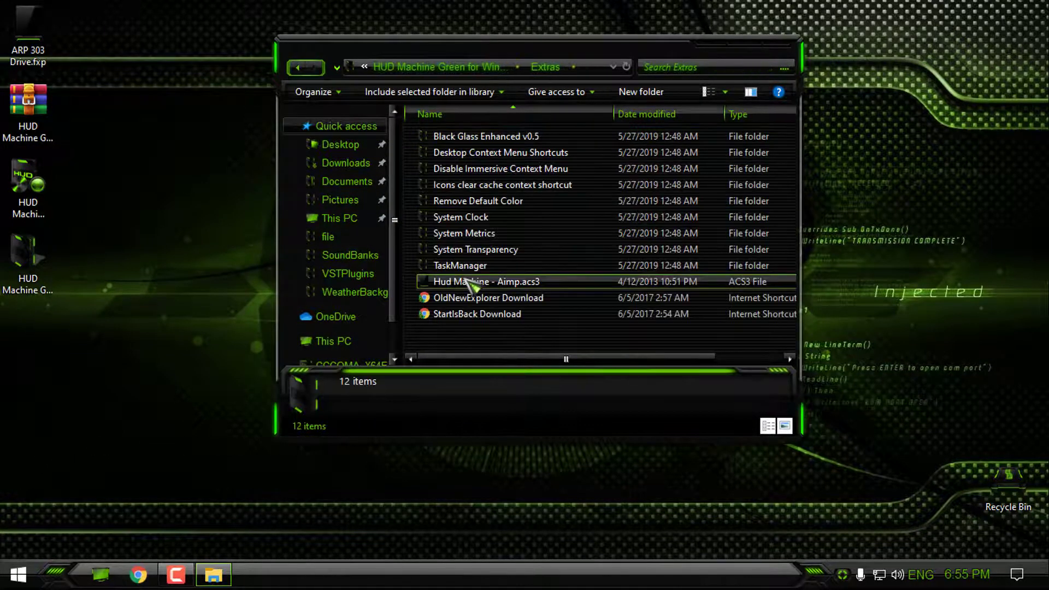
{"action": "double_click", "coordinate": [500, 249]}
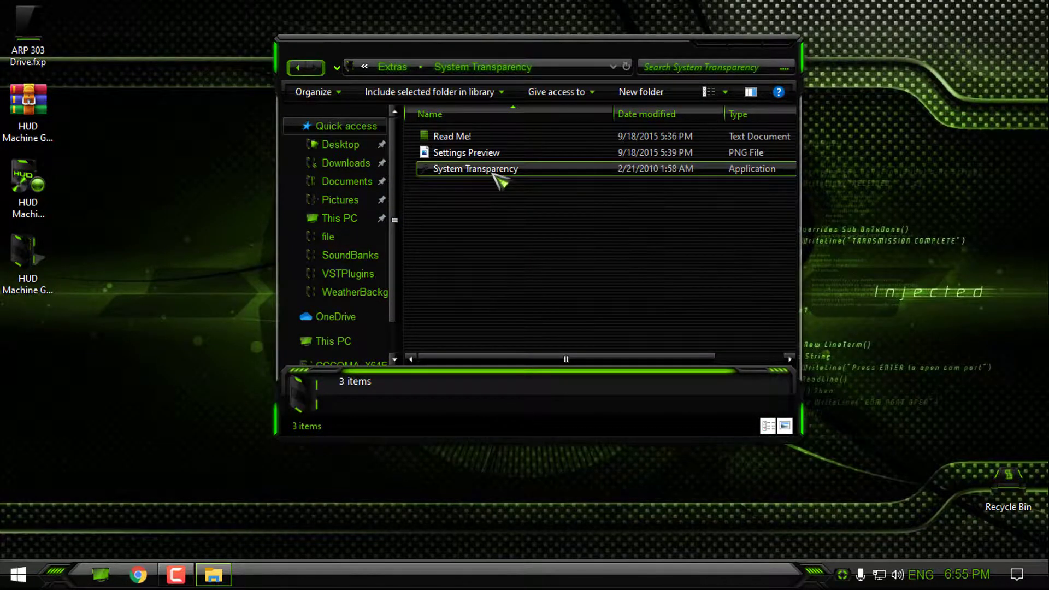
{"action": "left_click", "coordinate": [495, 174]}
{"action": "double_click", "coordinate": [498, 178]}
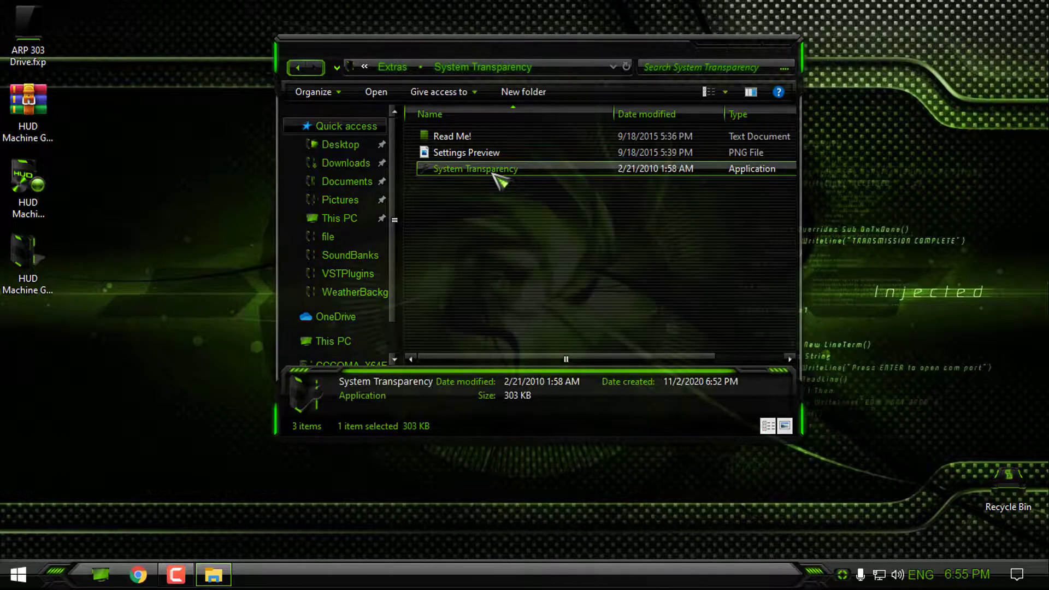
{"action": "left_click", "coordinate": [778, 43]}
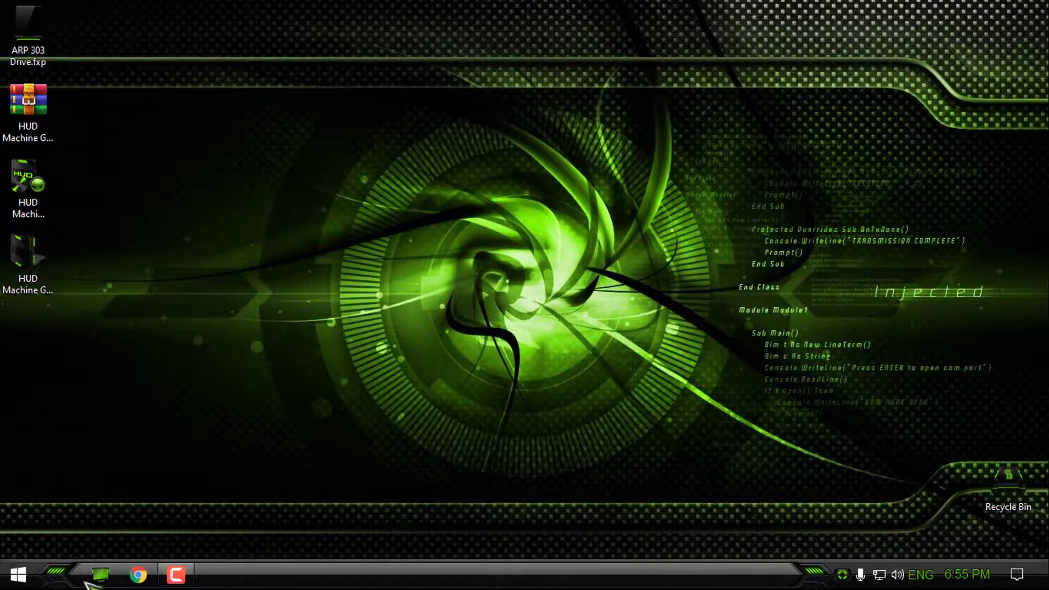
- Check the transparency of the This PC window maximized and restored, and close it
{"action": "left_click", "coordinate": [100, 575]}
{"action": "left_click", "coordinate": [755, 49]}
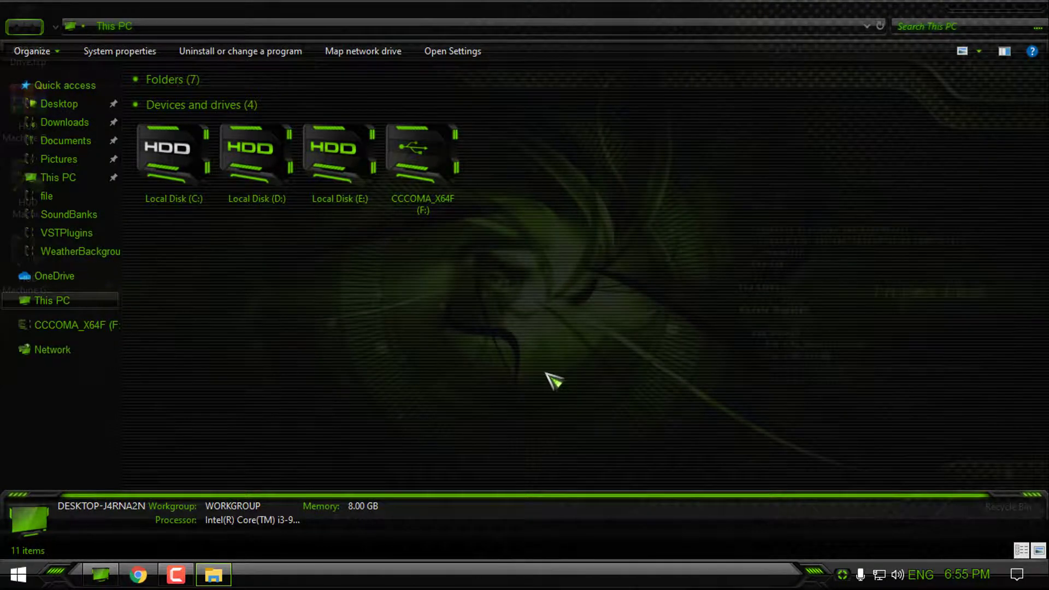
{"action": "left_click_drag", "start_coordinate": [486, 5], "coordinate": [467, 103]}
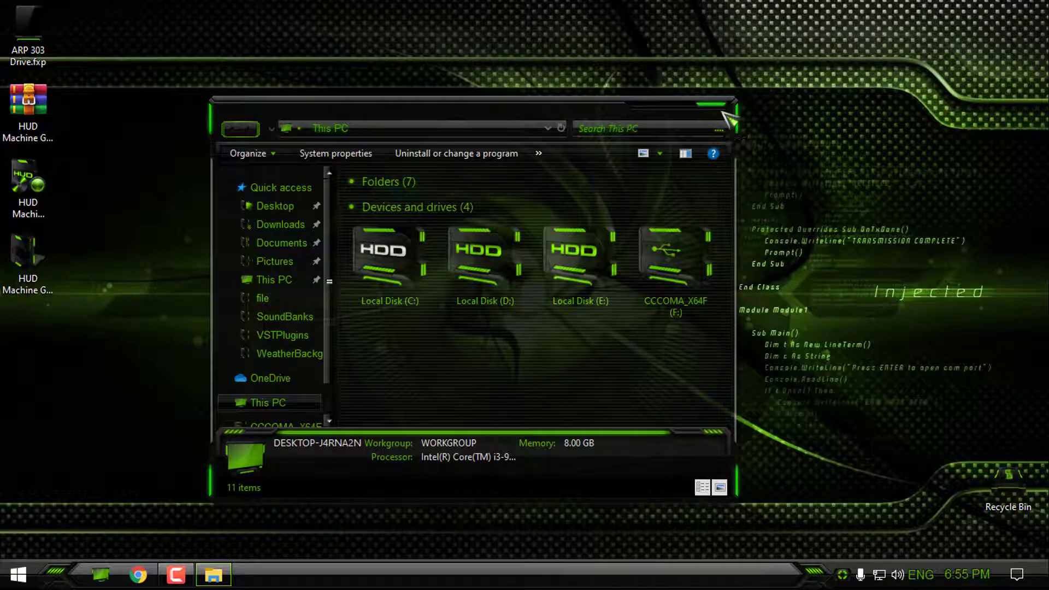
{"action": "left_click", "coordinate": [722, 112]}
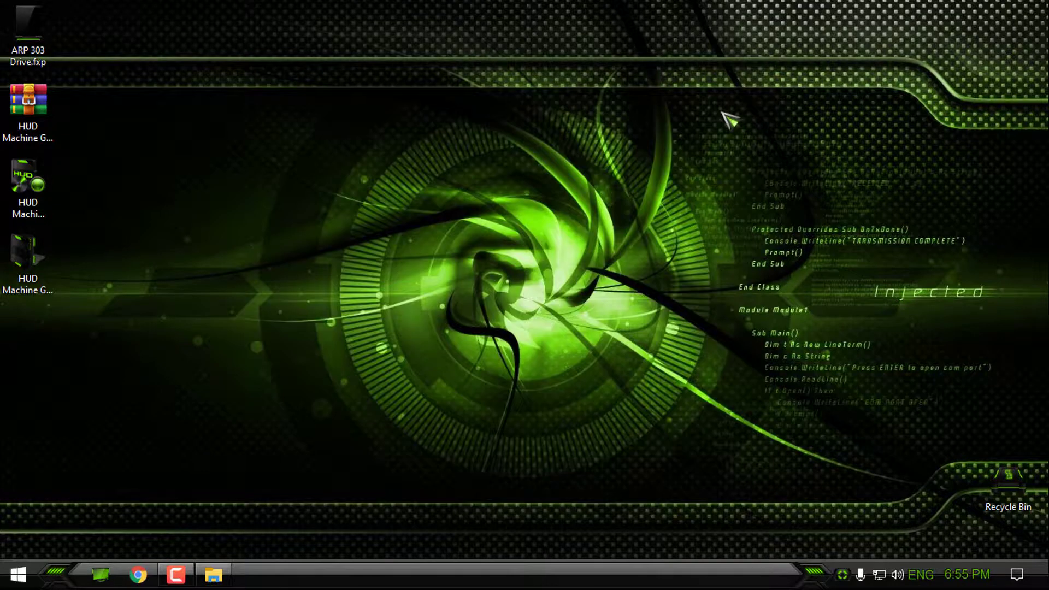
- In System Transparency's Setup and Info, set transparency to 210 and enable the effect for the Task Bar, Start Menu and all Explorer windows
{"action": "left_click", "coordinate": [850, 583]}
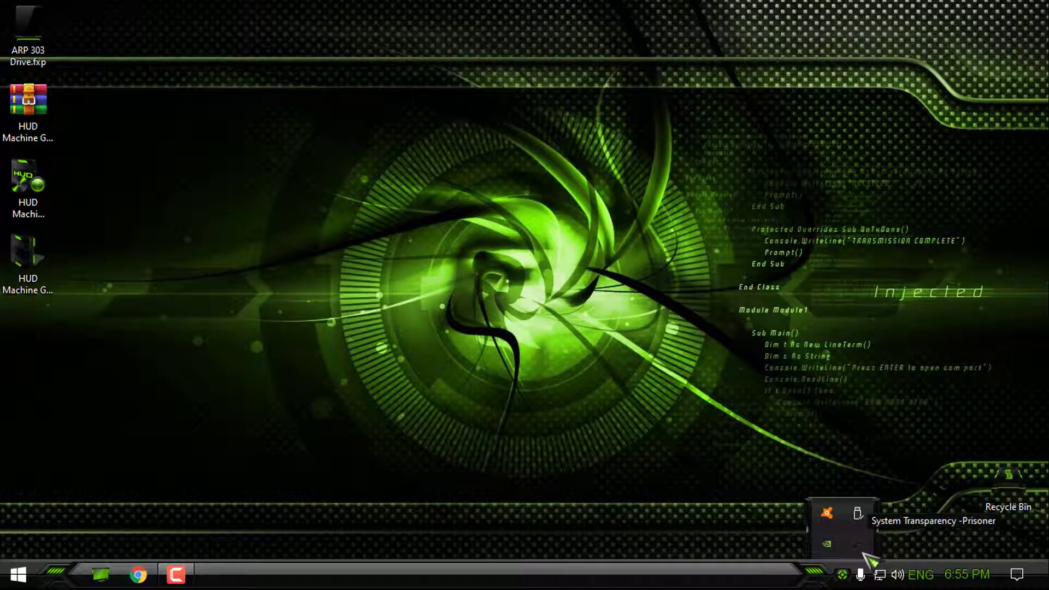
{"action": "right_click", "coordinate": [859, 552]}
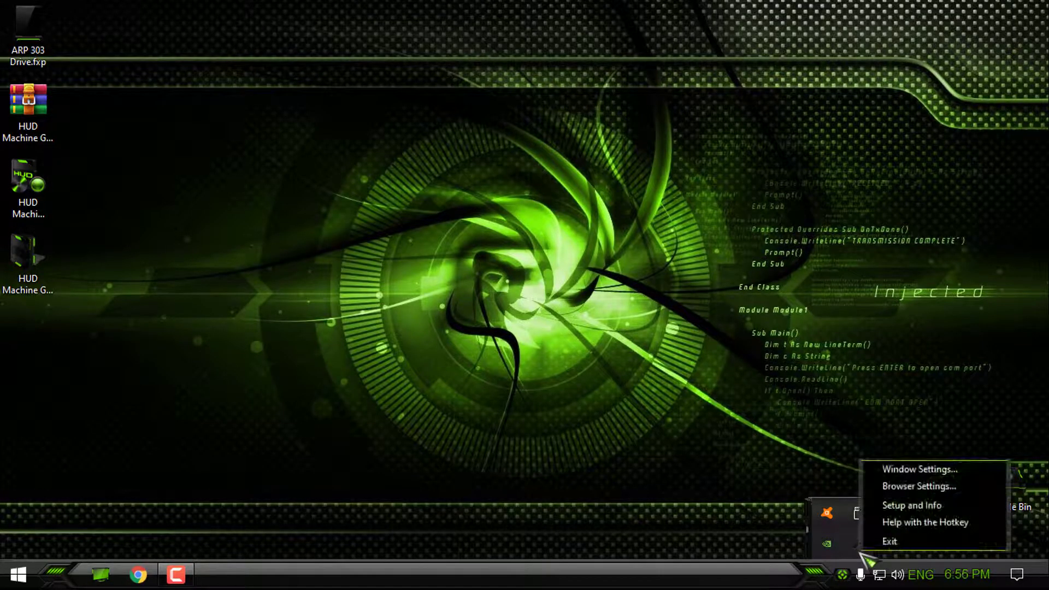
{"action": "left_click", "coordinate": [912, 505]}
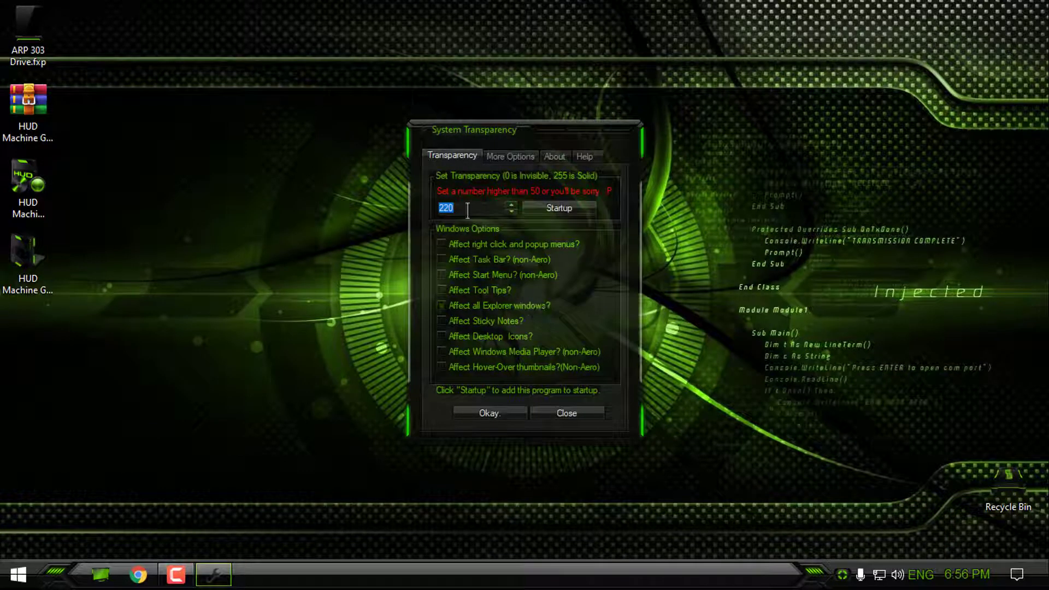
{"action": "left_click", "coordinate": [463, 205]}
{"action": "left_click_drag", "start_coordinate": [485, 203], "coordinate": [389, 215]}
{"action": "left_click", "coordinate": [441, 275]}
{"action": "left_click", "coordinate": [441, 305]}
{"action": "left_click", "coordinate": [442, 276]}
{"action": "left_click", "coordinate": [442, 260]}
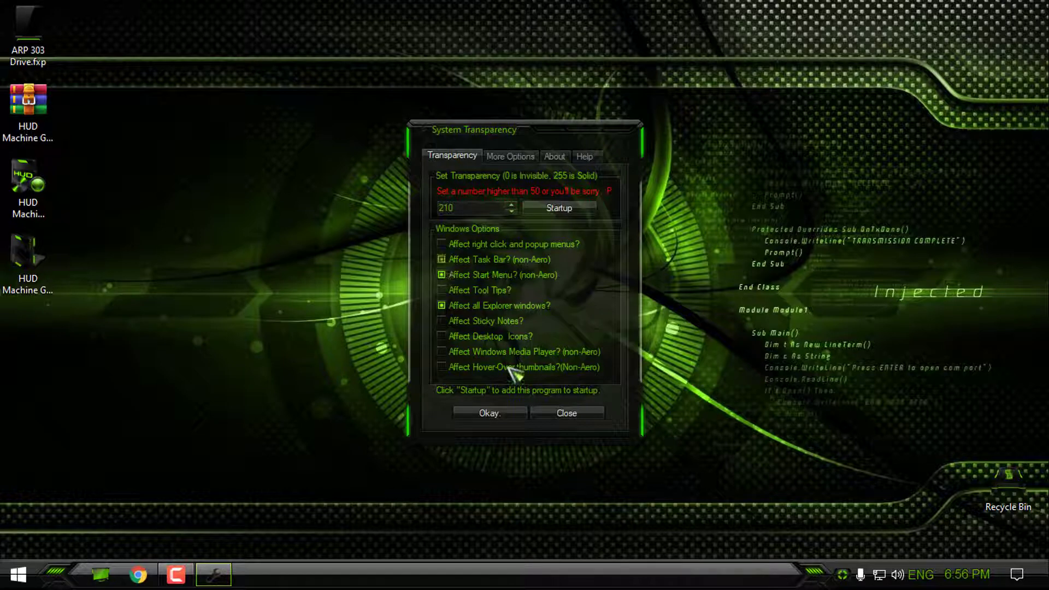
{"action": "left_click", "coordinate": [489, 413]}
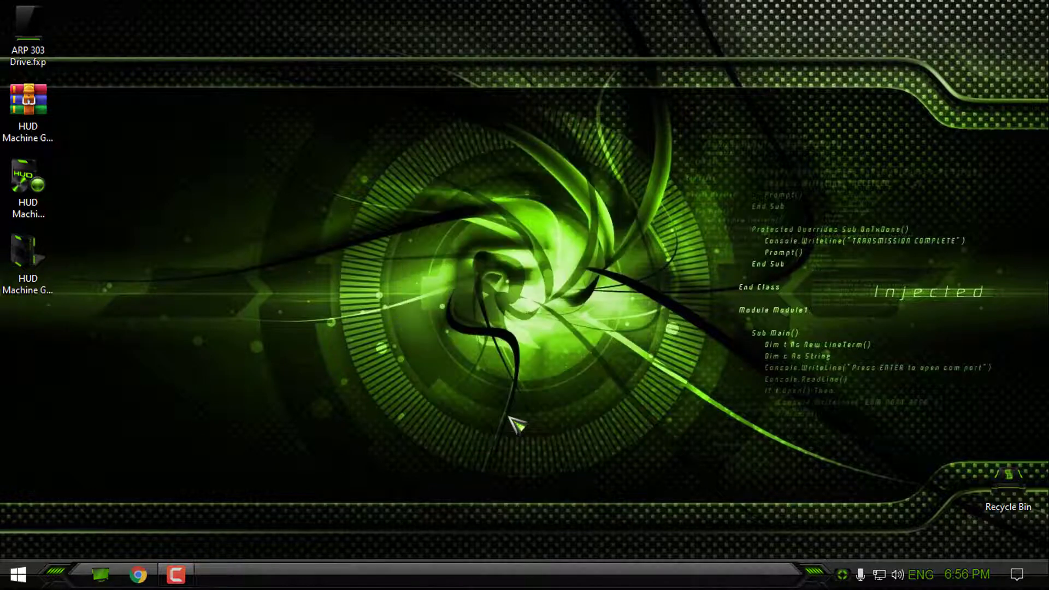
- Check the Start menu and This PC window with the new transparency, closing both
{"action": "key", "text": "super"}
{"action": "key", "text": "super"}
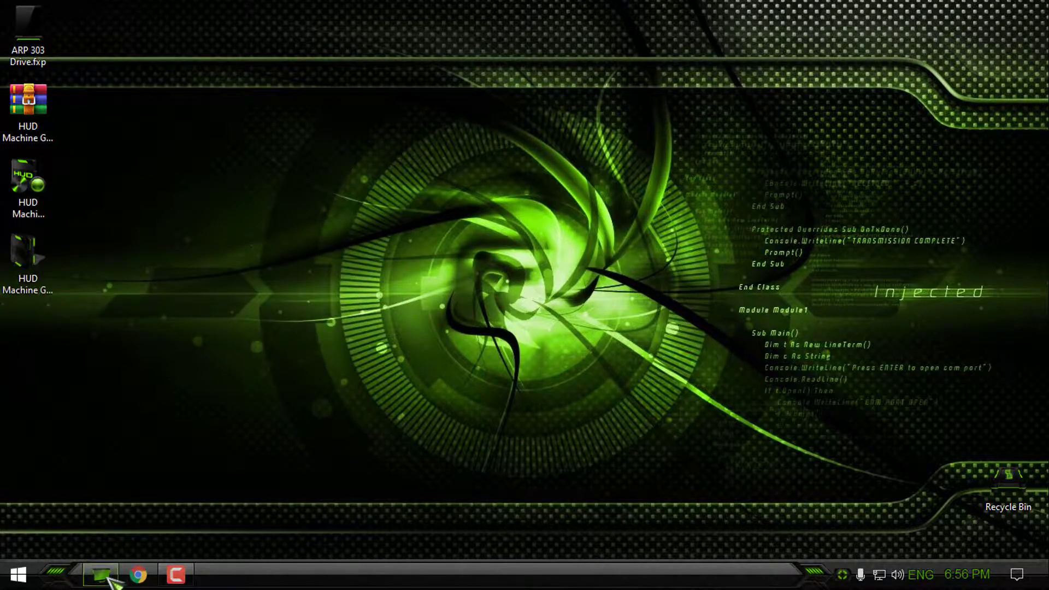
{"action": "left_click", "coordinate": [100, 574]}
{"action": "left_click", "coordinate": [708, 113]}
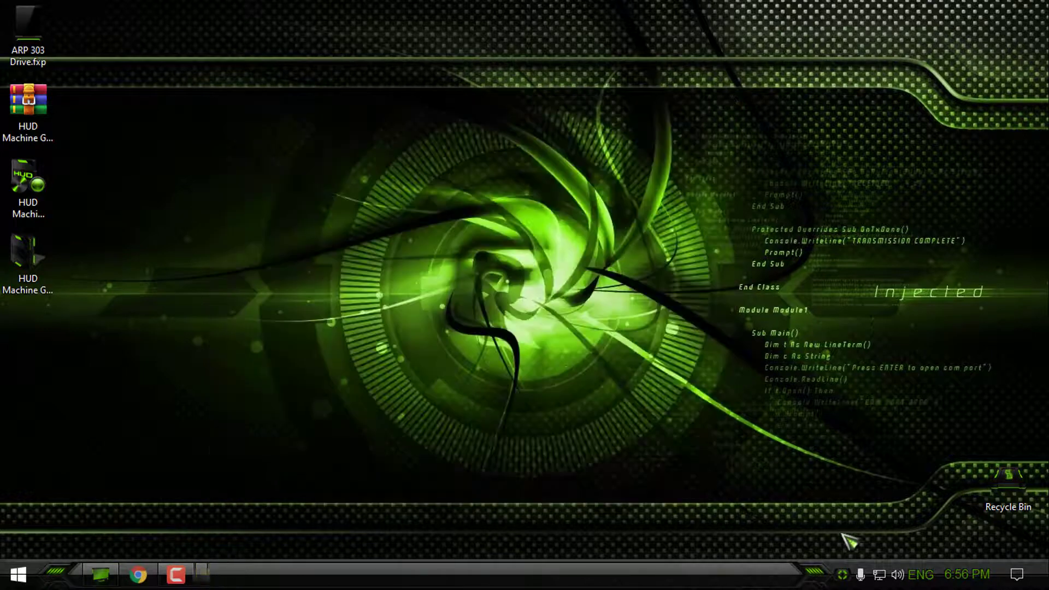
- Review the transparency value and Windows options in System Transparency's Setup and Info and close the dialog
{"action": "left_click", "coordinate": [843, 574]}
{"action": "right_click", "coordinate": [854, 555]}
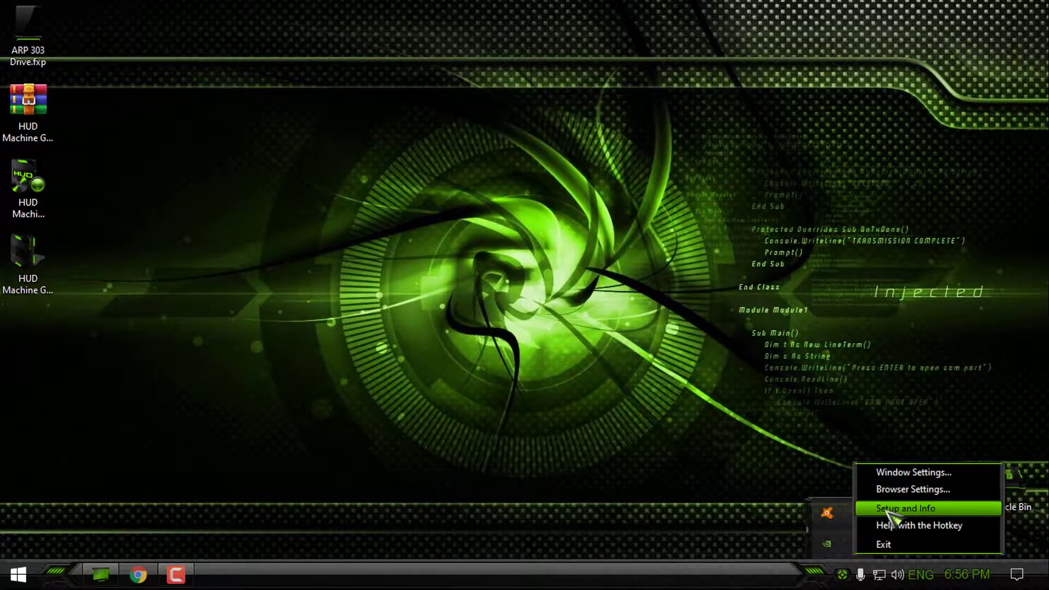
{"action": "left_click", "coordinate": [880, 508]}
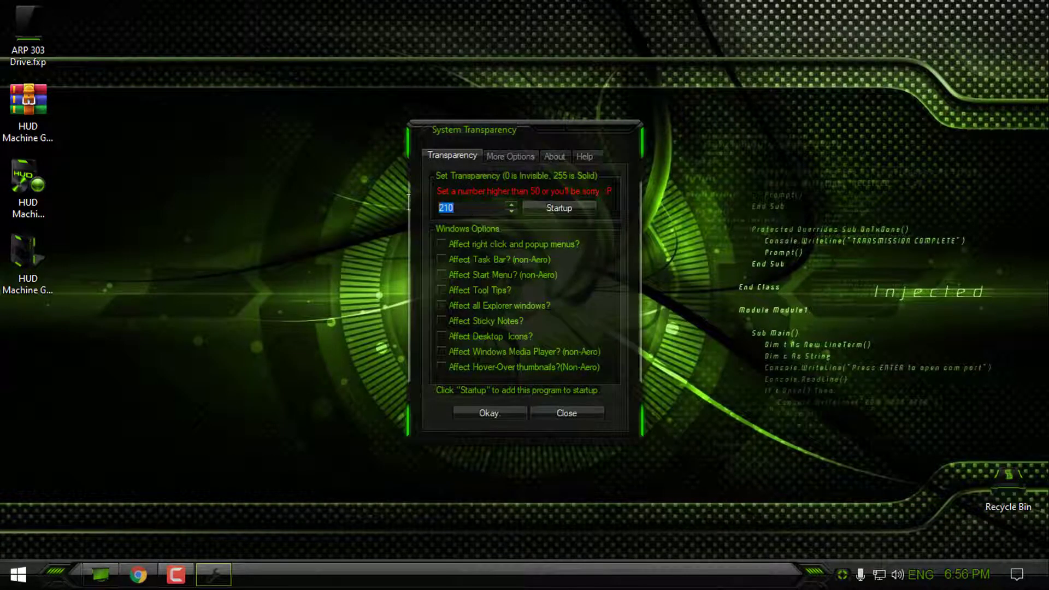
{"action": "left_click", "coordinate": [463, 212]}
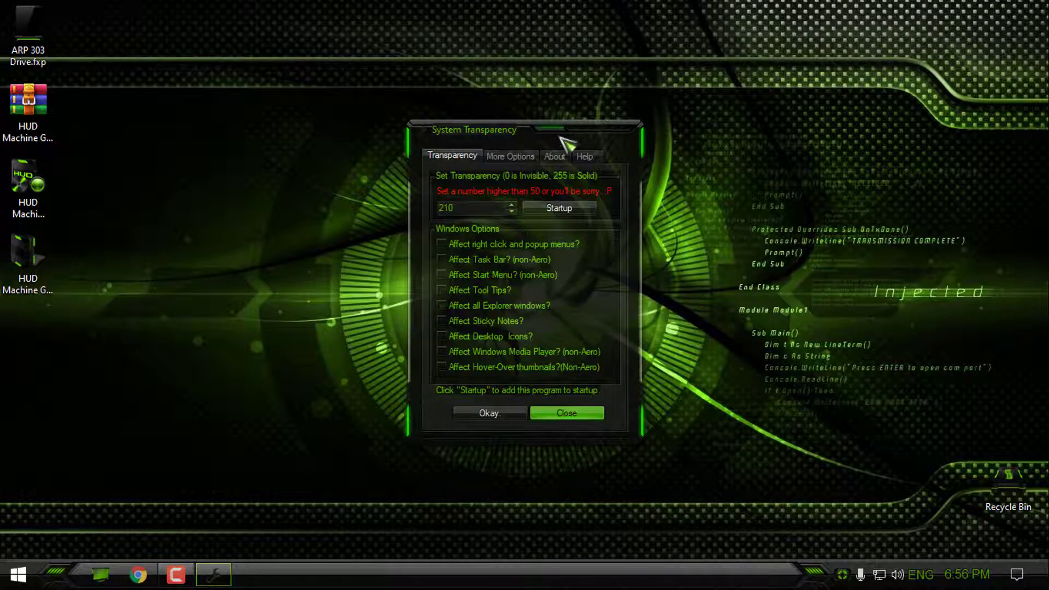
{"action": "left_click_drag", "start_coordinate": [527, 136], "coordinate": [535, 147]}
{"action": "left_click", "coordinate": [635, 147]}
- Refresh the desktop and inspect the transparent This PC window over the wallpaper, moving it and closing it
{"action": "right_click", "coordinate": [352, 174]}
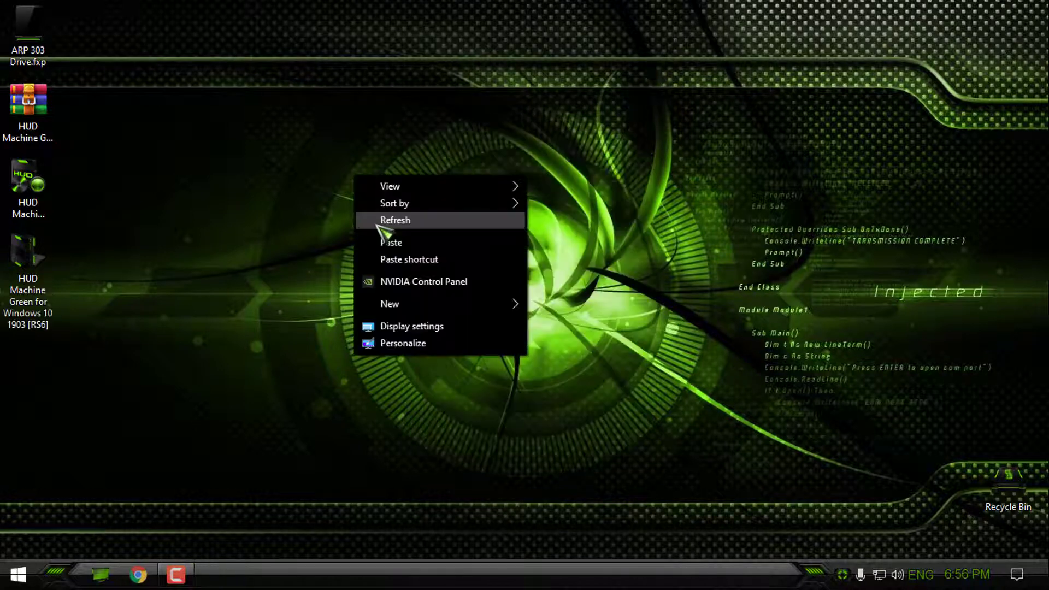
{"action": "left_click", "coordinate": [378, 218]}
{"action": "left_click", "coordinate": [101, 575]}
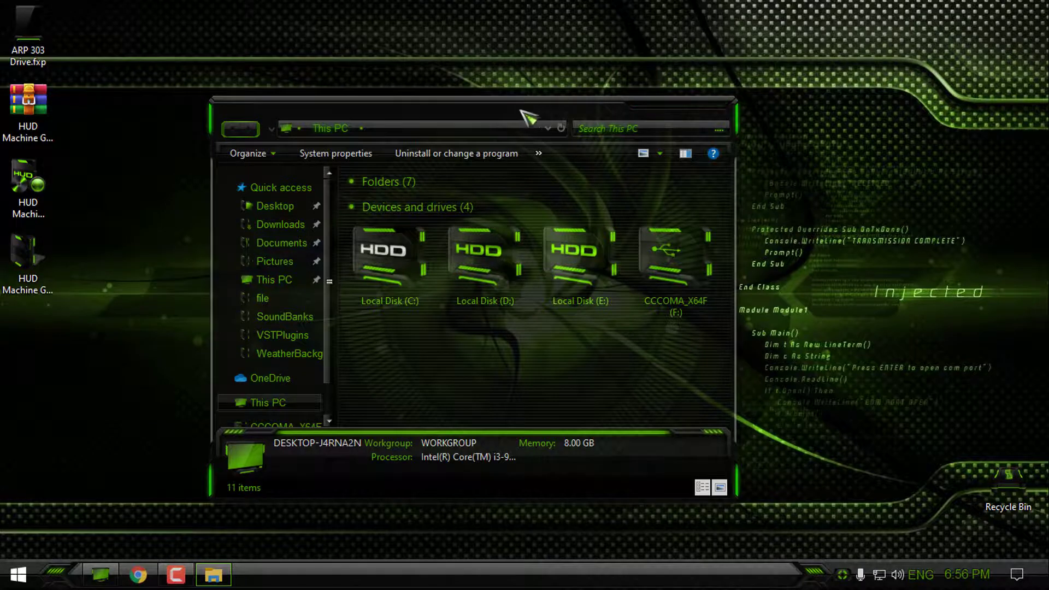
{"action": "left_click_drag", "start_coordinate": [540, 113], "coordinate": [492, 111]}
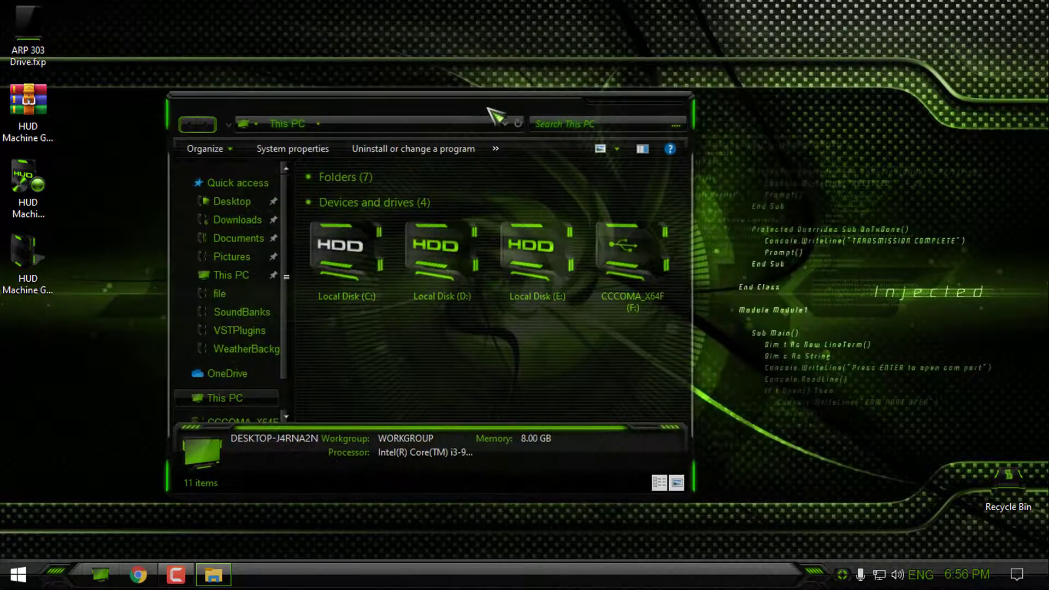
{"action": "left_click", "coordinate": [683, 105]}
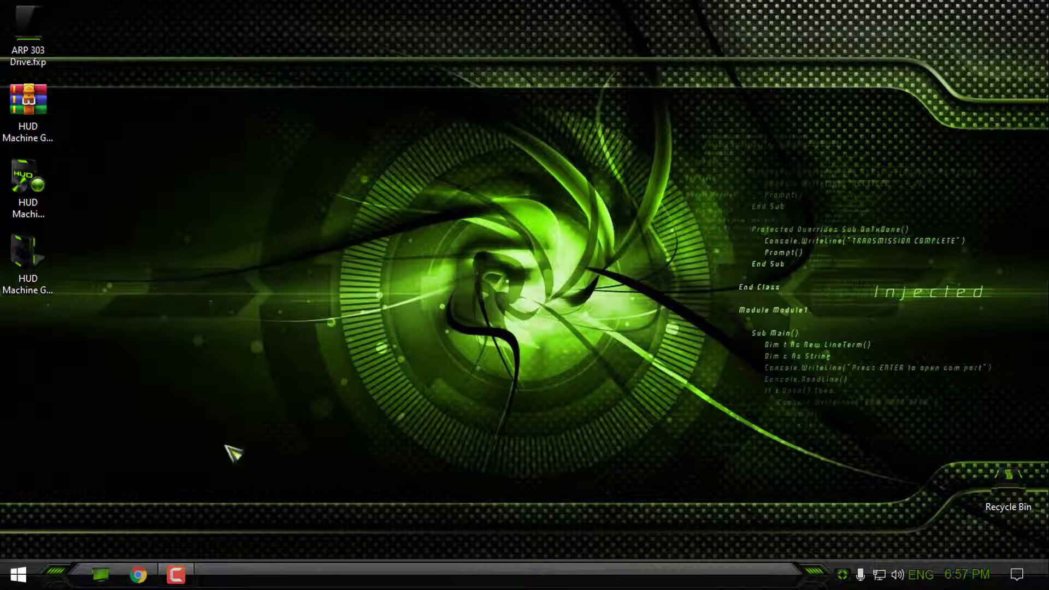
{"action": "left_click", "coordinate": [100, 574]}
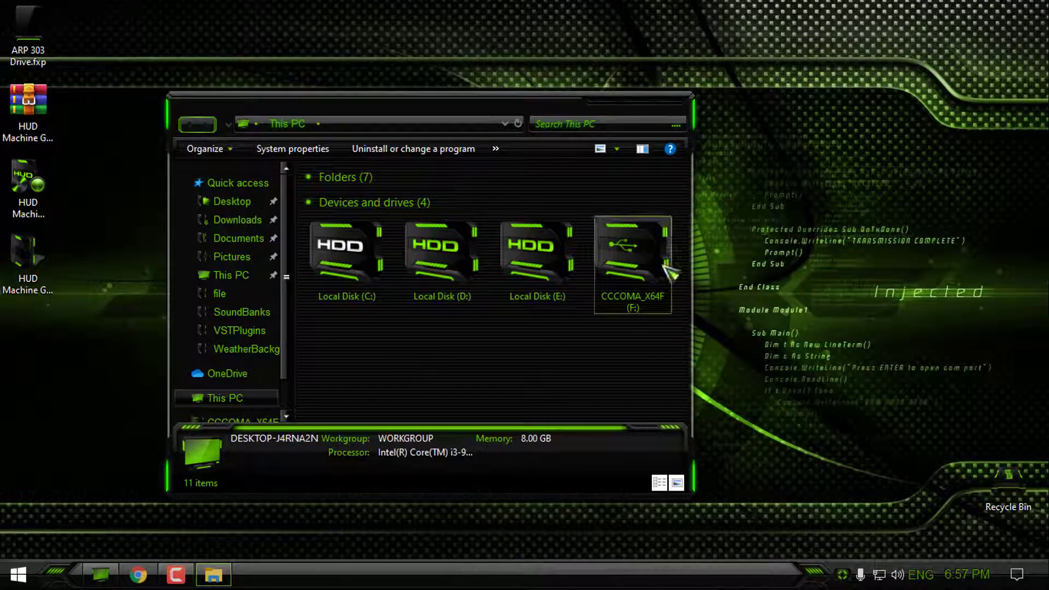
{"action": "left_click", "coordinate": [684, 105]}
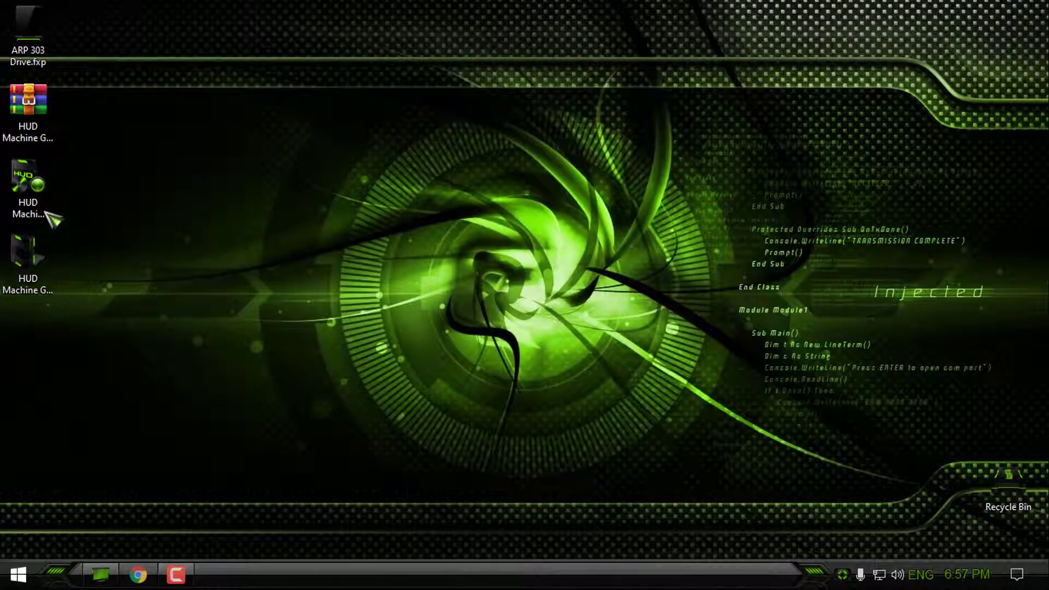
- Open the HUD Machine iPack file on the desktop
{"action": "left_click", "coordinate": [47, 216]}
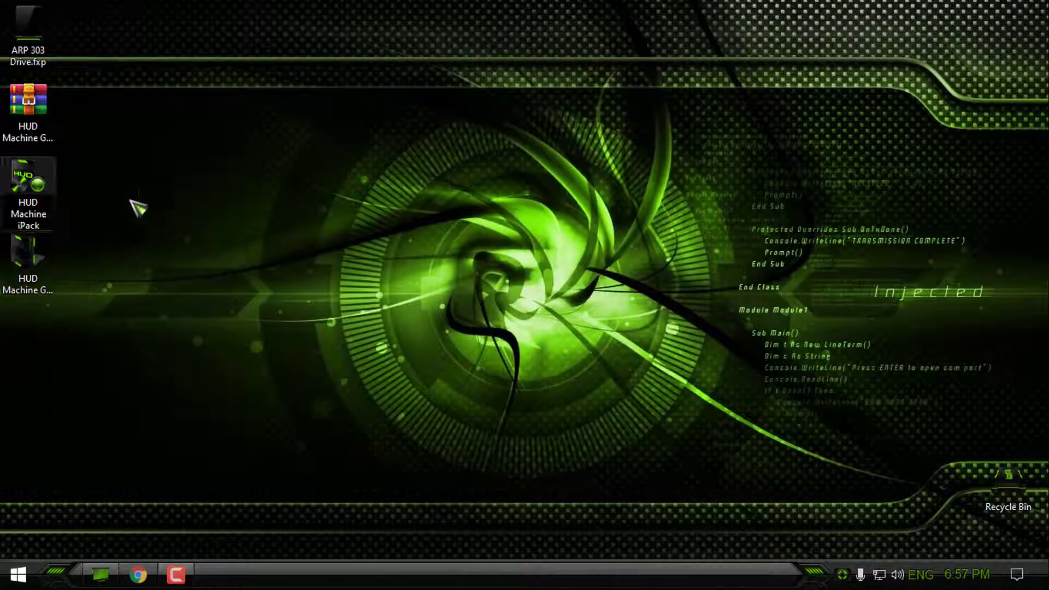
{"action": "double_click", "coordinate": [41, 206]}
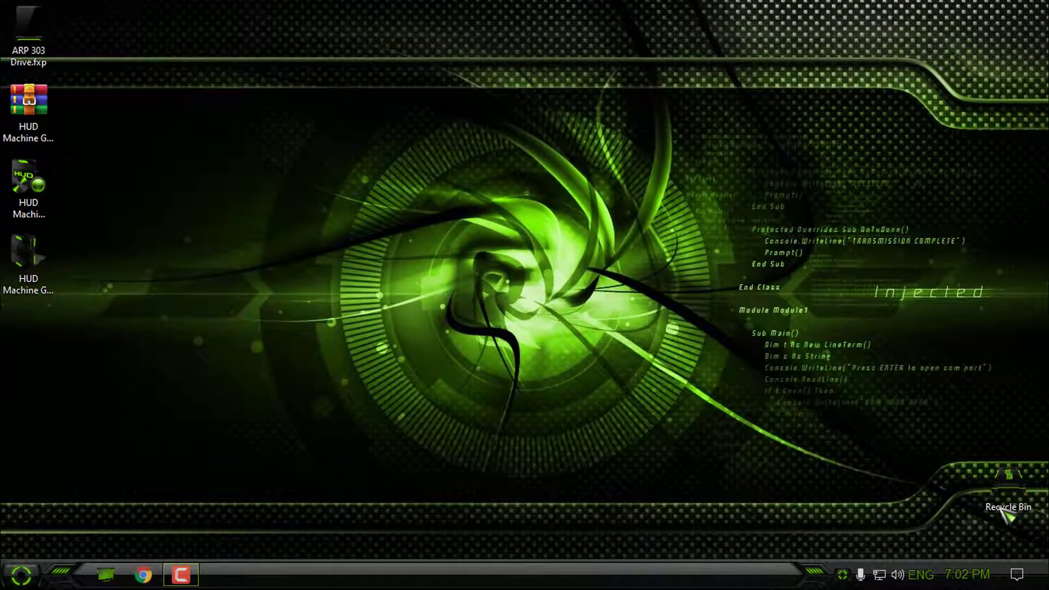
- Open the StartIsBack Appearance settings from the Start menu properties and start choosing a custom Start button image
{"action": "left_click", "coordinate": [26, 574]}
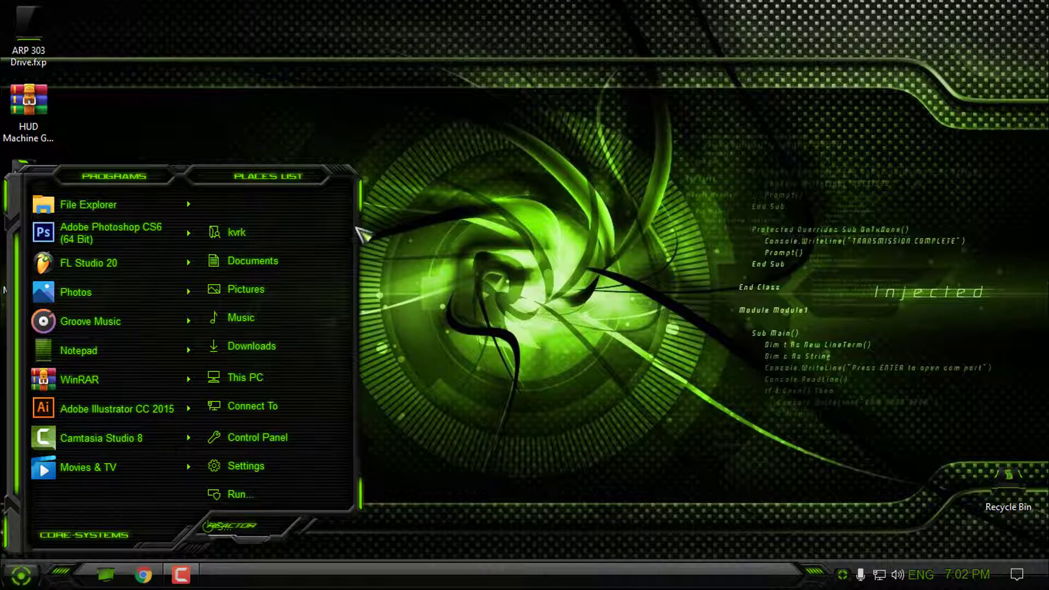
{"action": "right_click", "coordinate": [337, 193]}
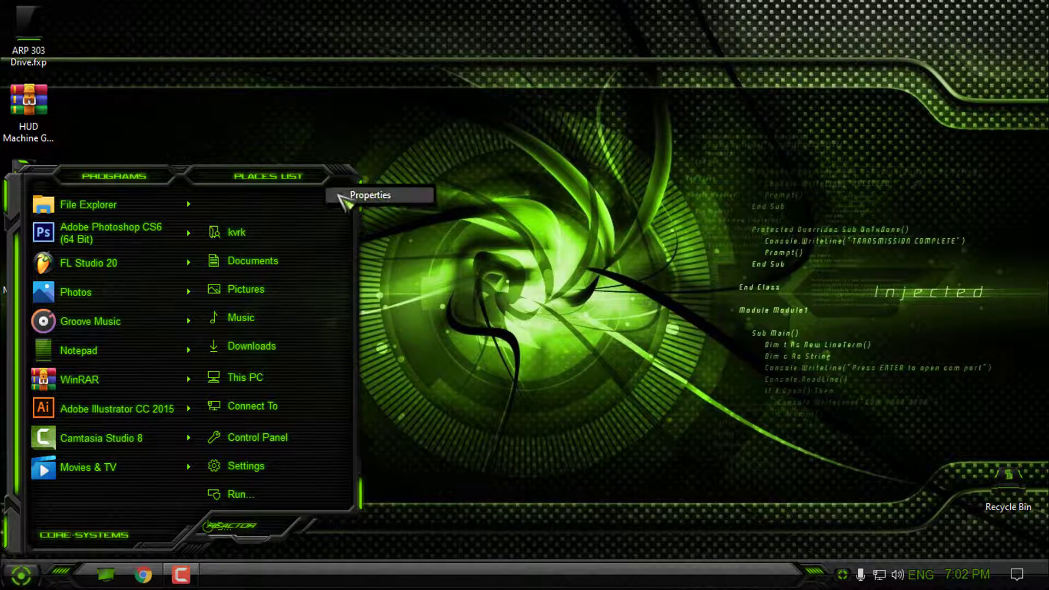
{"action": "left_click", "coordinate": [375, 196]}
{"action": "left_click", "coordinate": [292, 143]}
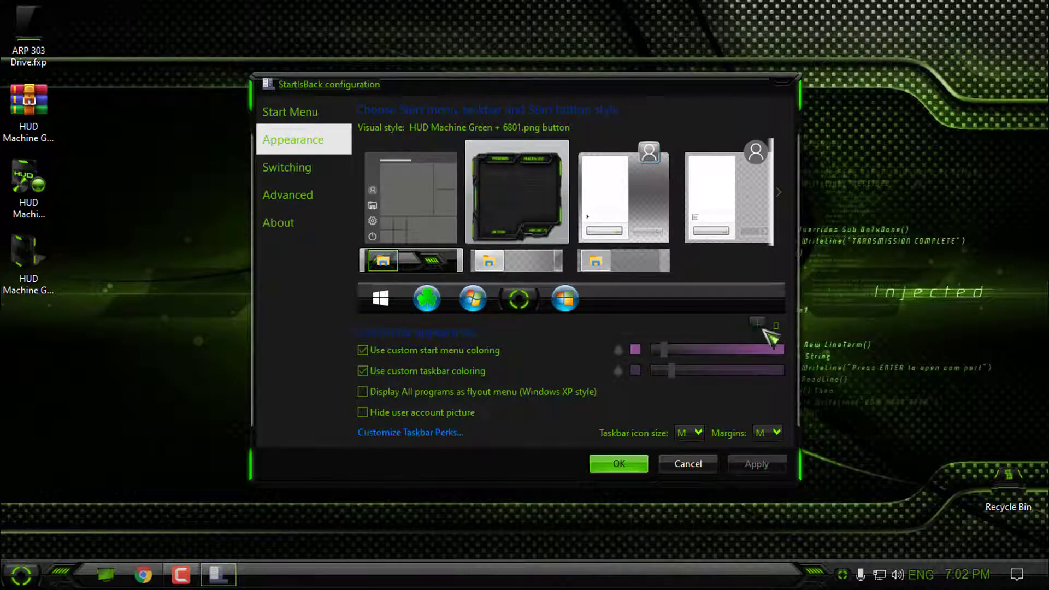
{"action": "left_click", "coordinate": [758, 324]}
- Browse the Start button image picker to the HUD Machine Green folder in C:\Windows\Resources\Themes
{"action": "left_click", "coordinate": [323, 372]}
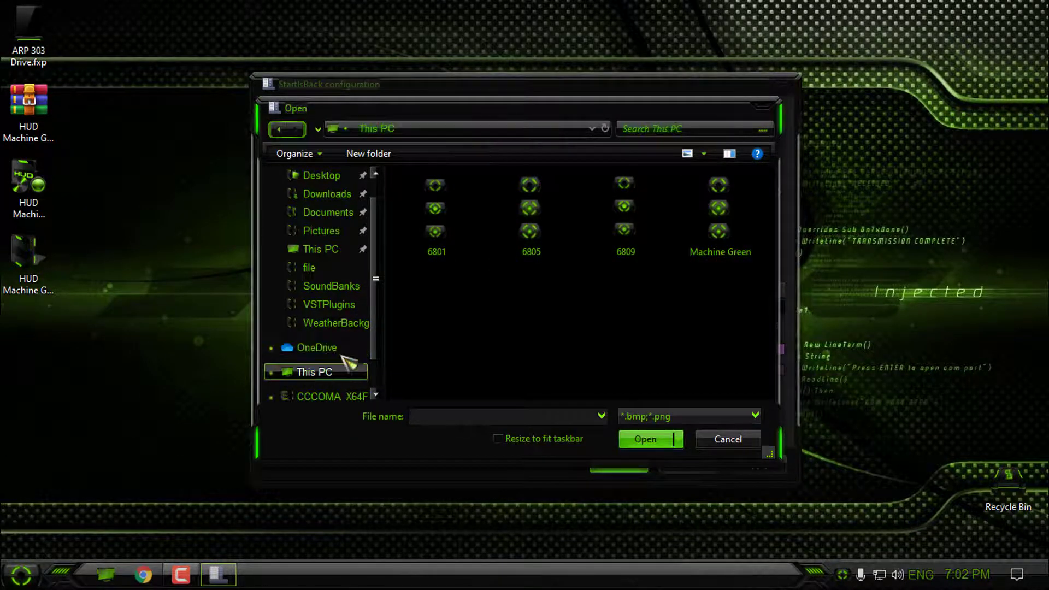
{"action": "double_click", "coordinate": [524, 377]}
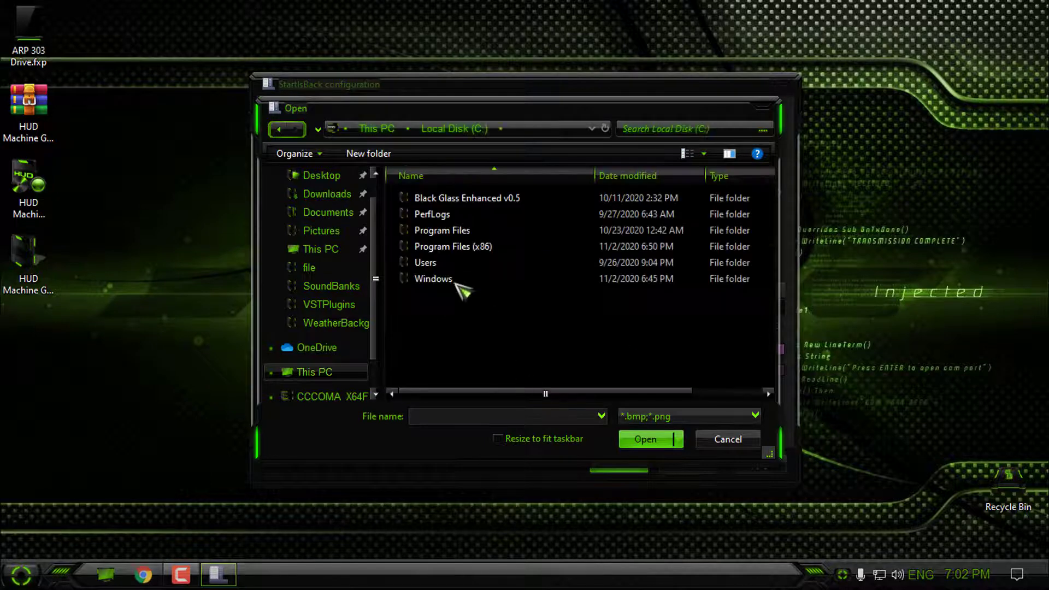
{"action": "double_click", "coordinate": [434, 279]}
{"action": "scroll", "coordinate": [462, 277], "scroll_direction": "down", "scroll_amount": 15}
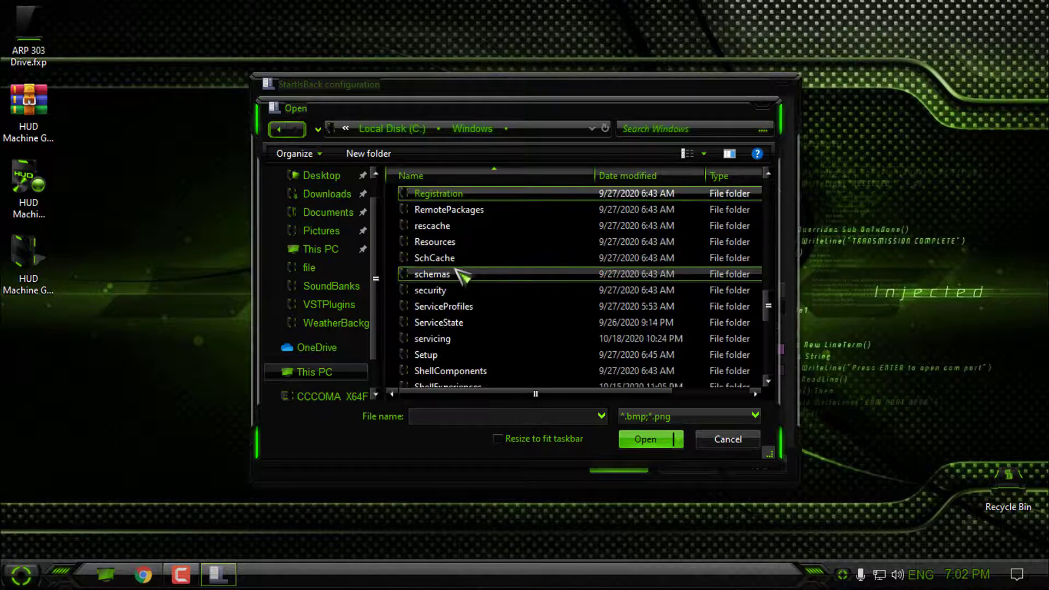
{"action": "double_click", "coordinate": [457, 240]}
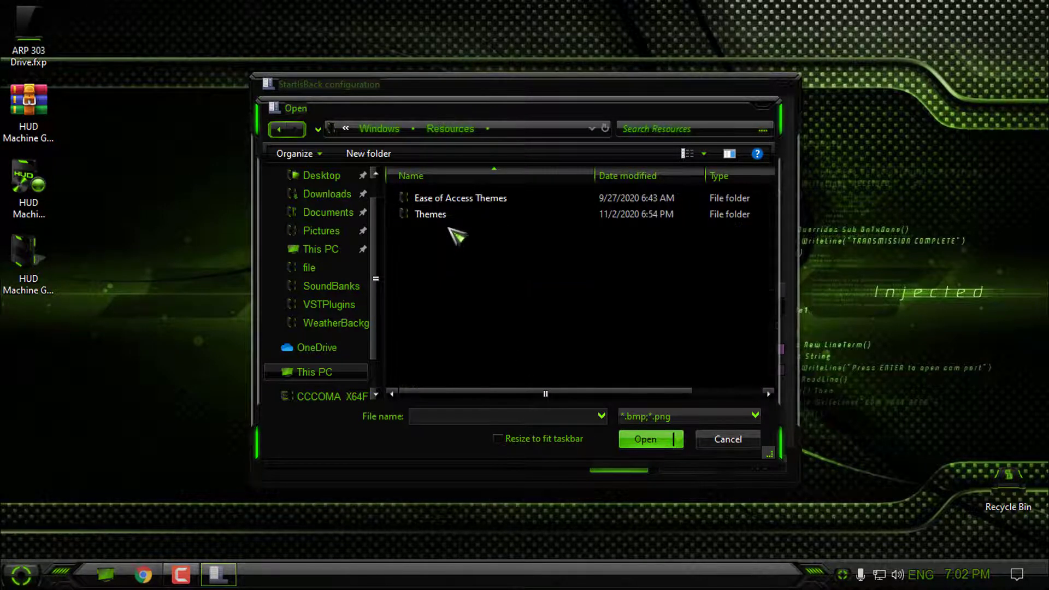
{"action": "double_click", "coordinate": [456, 219]}
{"action": "scroll", "coordinate": [454, 263], "scroll_direction": "down", "scroll_amount": 3}
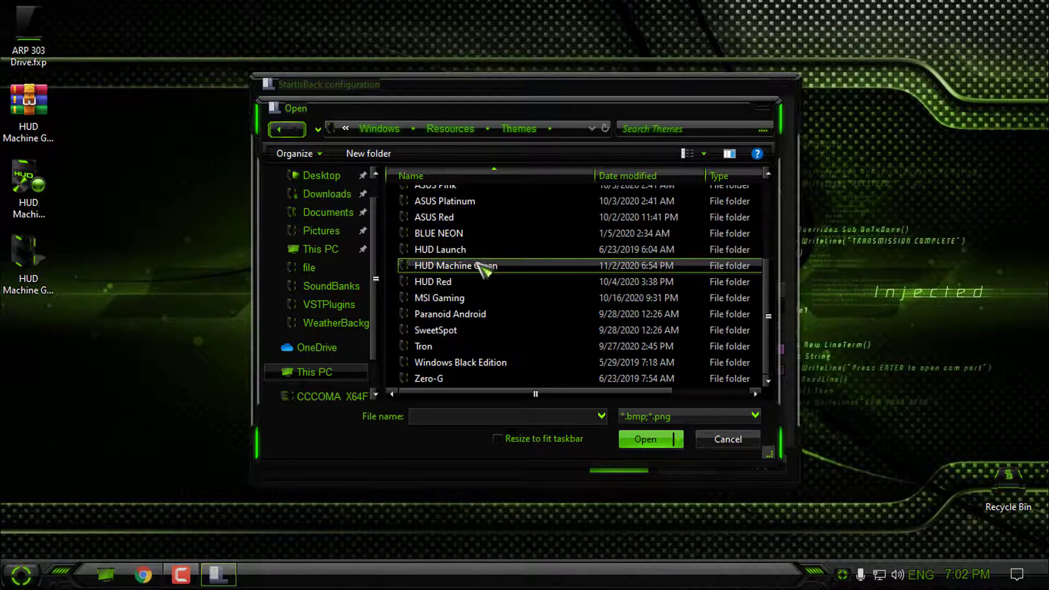
{"action": "double_click", "coordinate": [451, 267]}
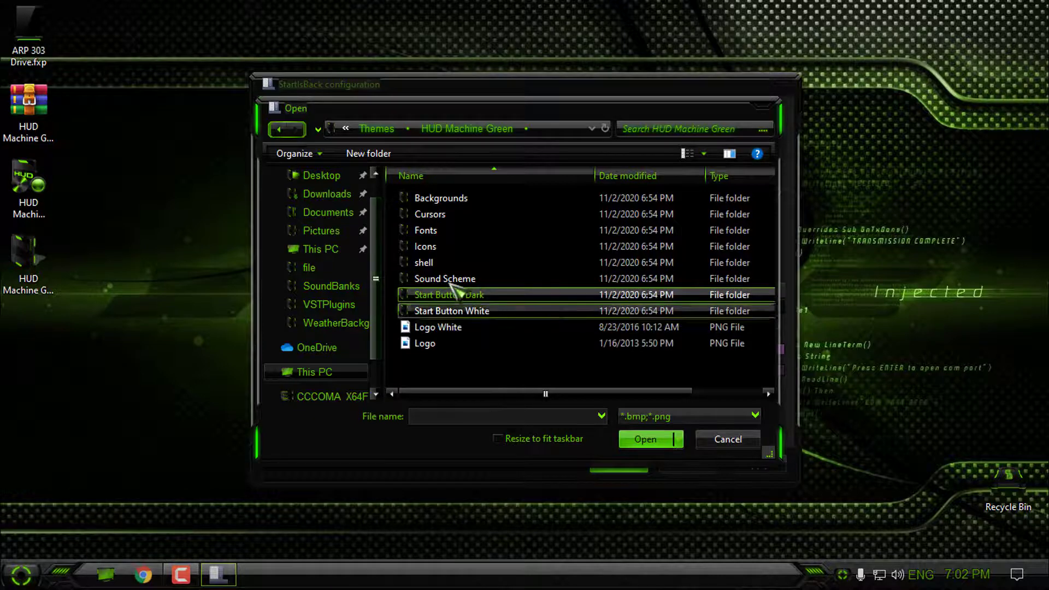
- Load the 6801 image from the Start Button Dark folder as the custom Start button and apply it
{"action": "left_click", "coordinate": [462, 295]}
{"action": "left_click", "coordinate": [494, 312]}
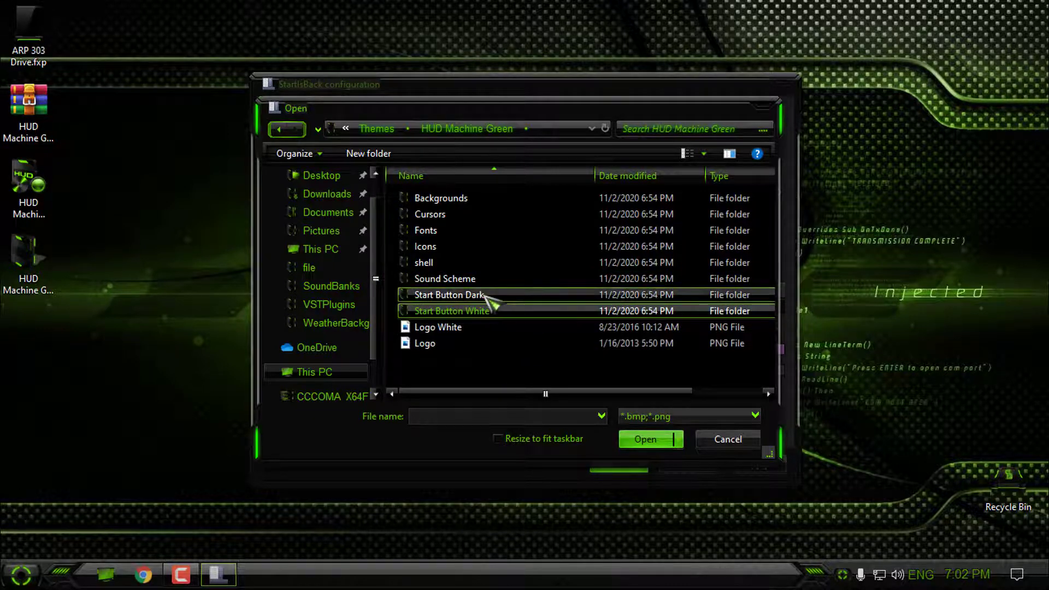
{"action": "left_click", "coordinate": [484, 295]}
{"action": "double_click", "coordinate": [485, 296]}
{"action": "left_click", "coordinate": [435, 227]}
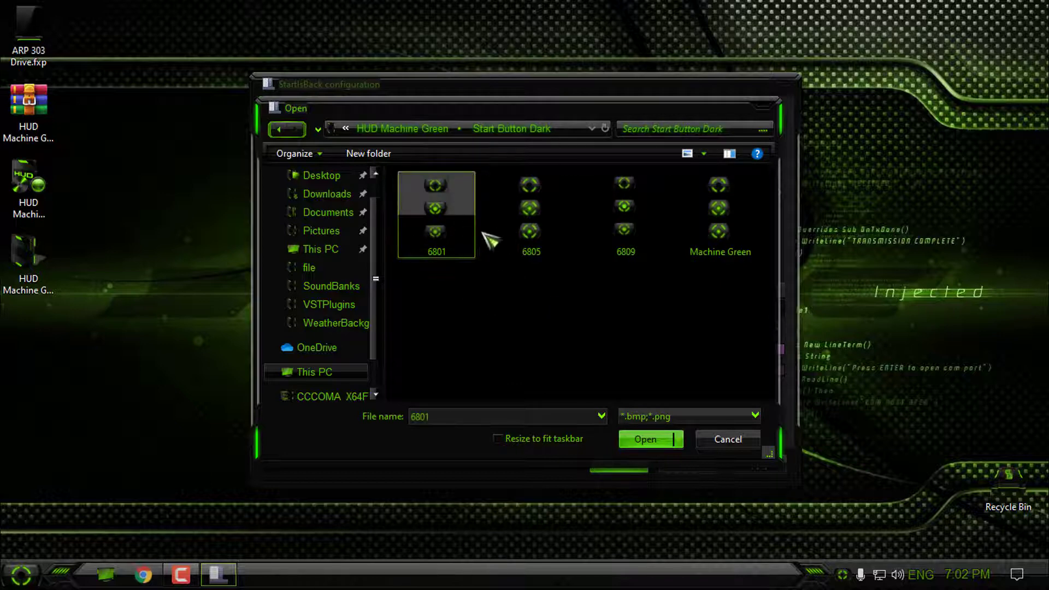
{"action": "left_click", "coordinate": [658, 443]}
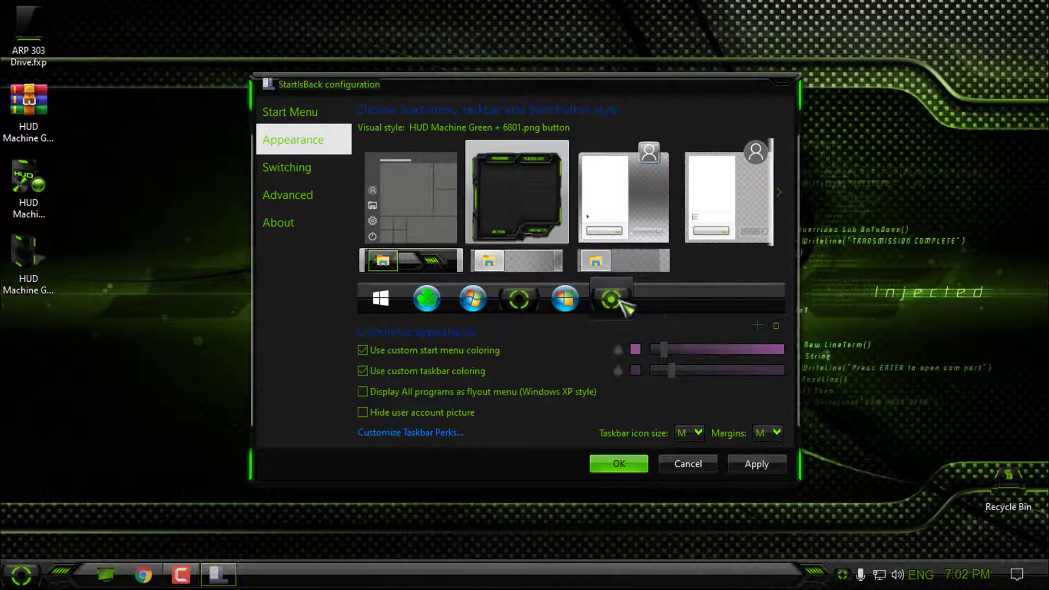
{"action": "left_click", "coordinate": [757, 464]}
- Open the Start menu to examine the new Start button and the menu's power button area, and close it
{"action": "left_click", "coordinate": [22, 576]}
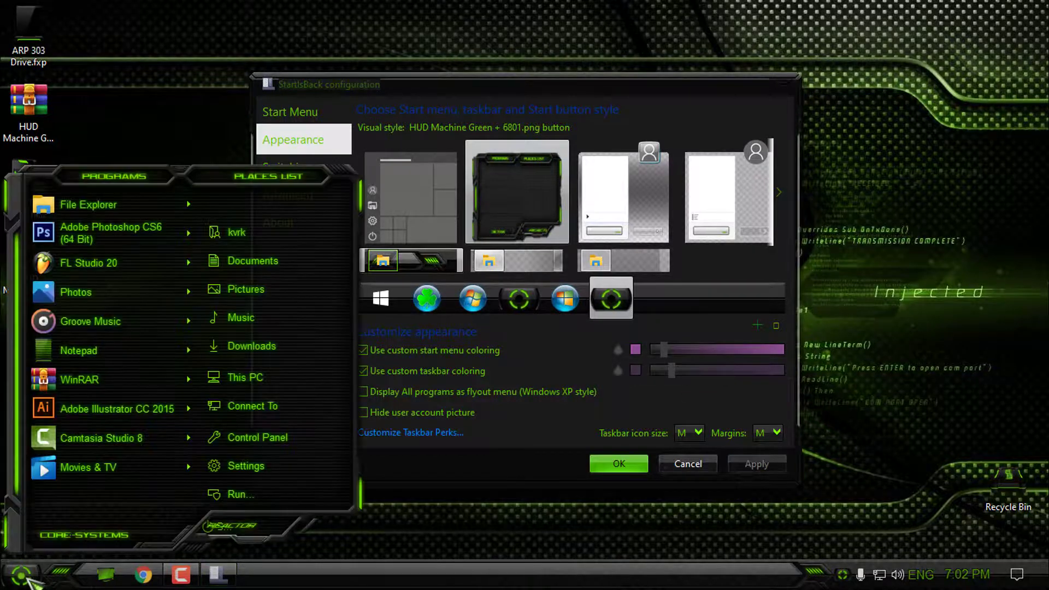
{"action": "left_click", "coordinate": [25, 578]}
{"action": "left_click", "coordinate": [24, 578]}
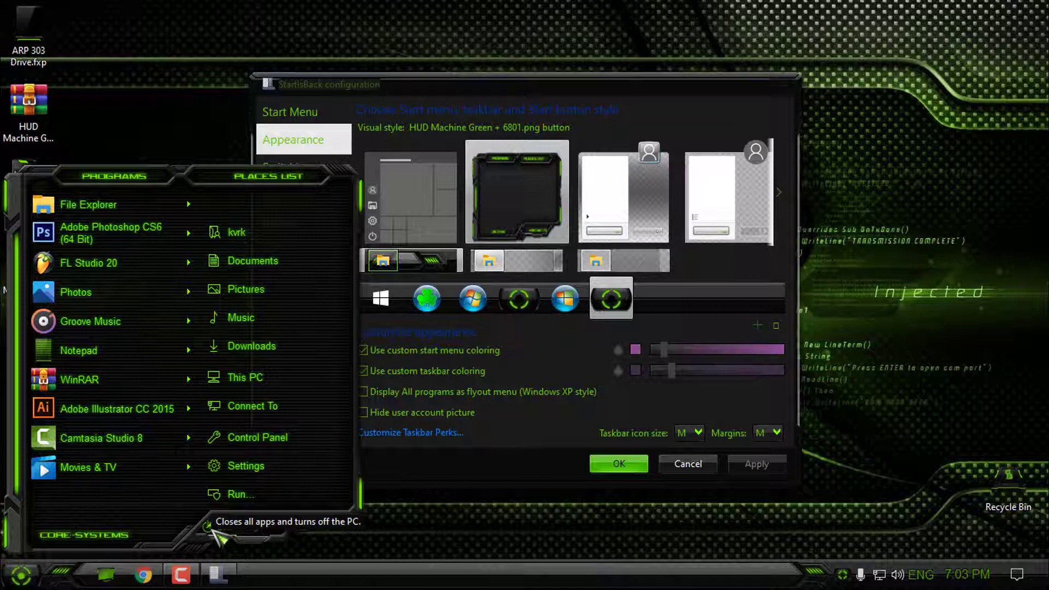
{"action": "left_click", "coordinate": [21, 575]}
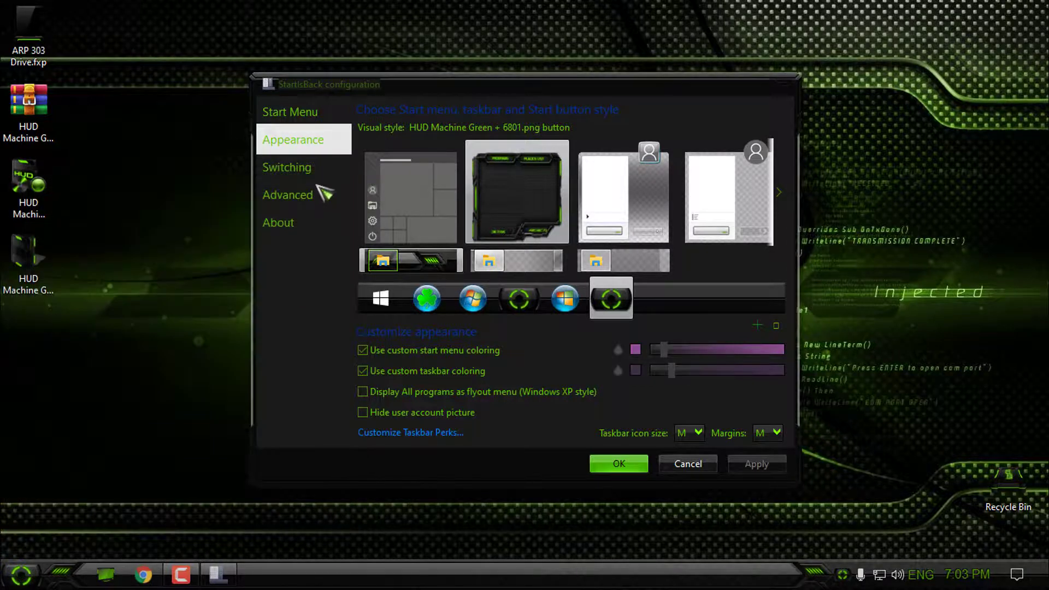
- Disable glyph icons for the Start menu's right side items, apply the change, check the Start menu, and close the StartIsBack configuration
{"action": "left_click", "coordinate": [321, 112]}
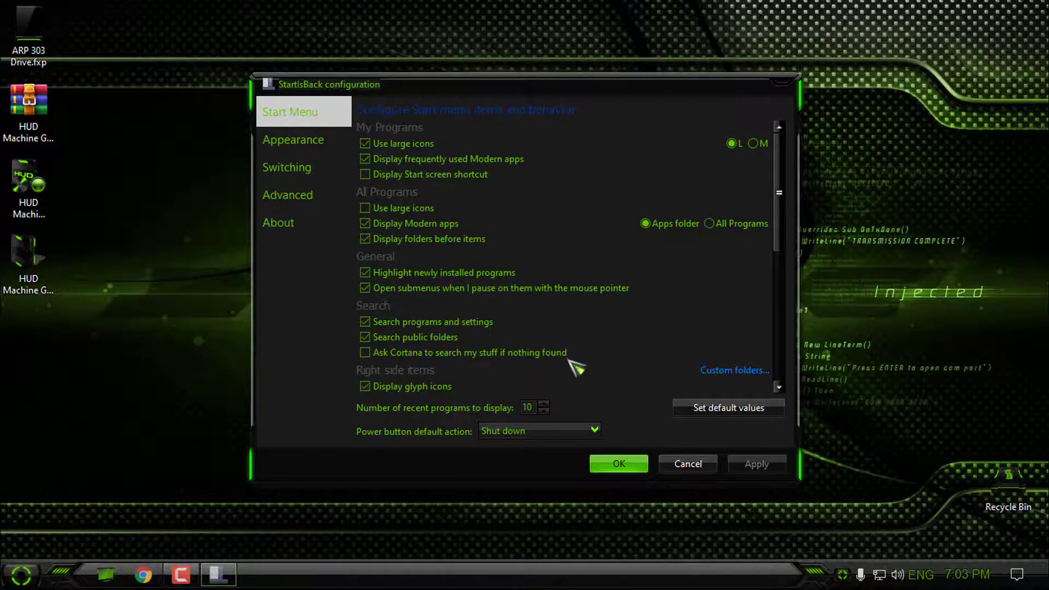
{"action": "left_click", "coordinate": [367, 389]}
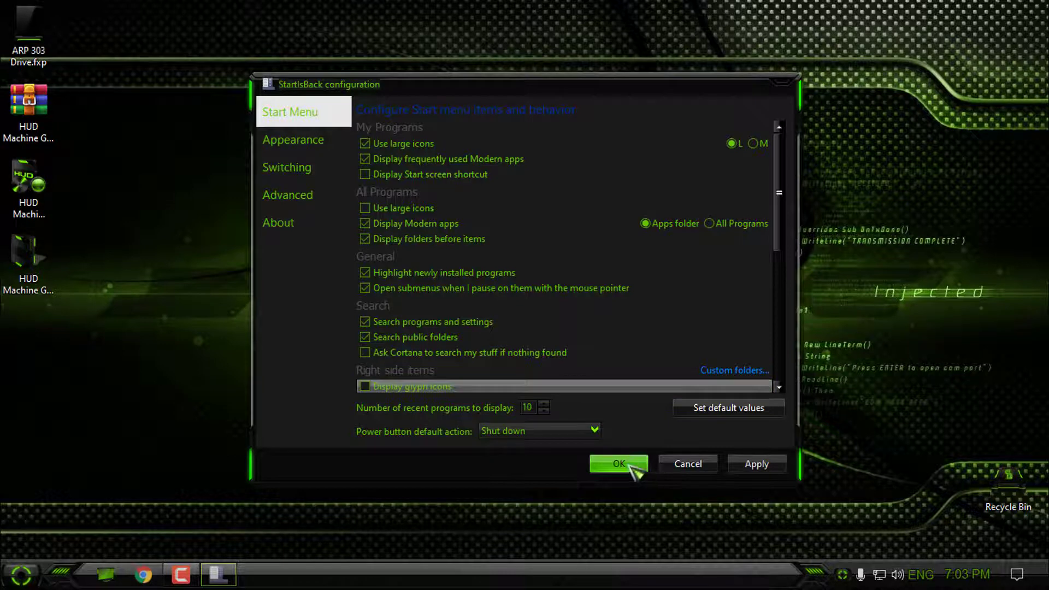
{"action": "left_click", "coordinate": [760, 464]}
{"action": "left_click", "coordinate": [21, 574]}
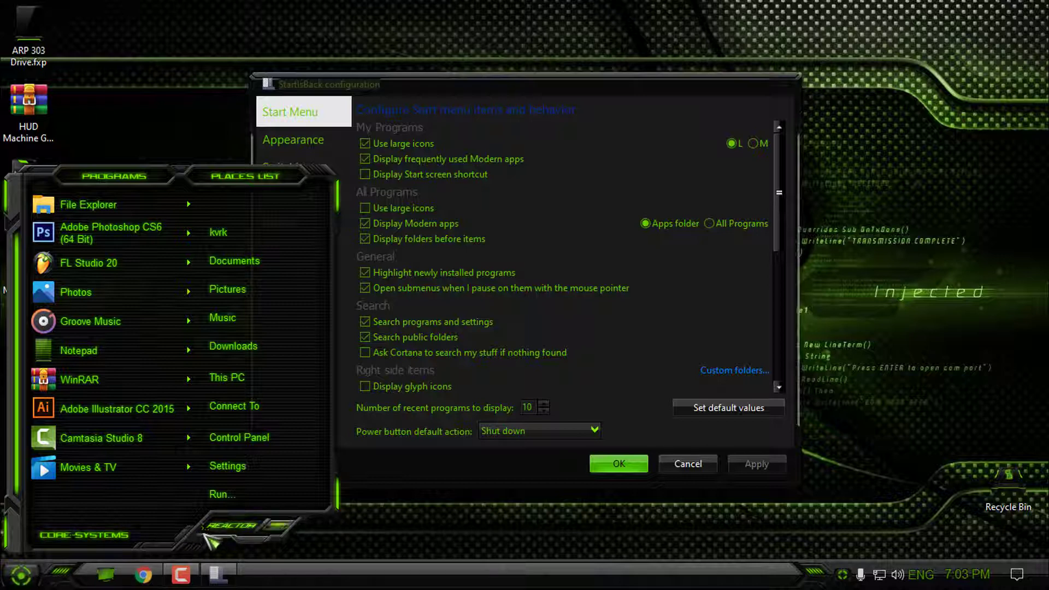
{"action": "left_click", "coordinate": [22, 577]}
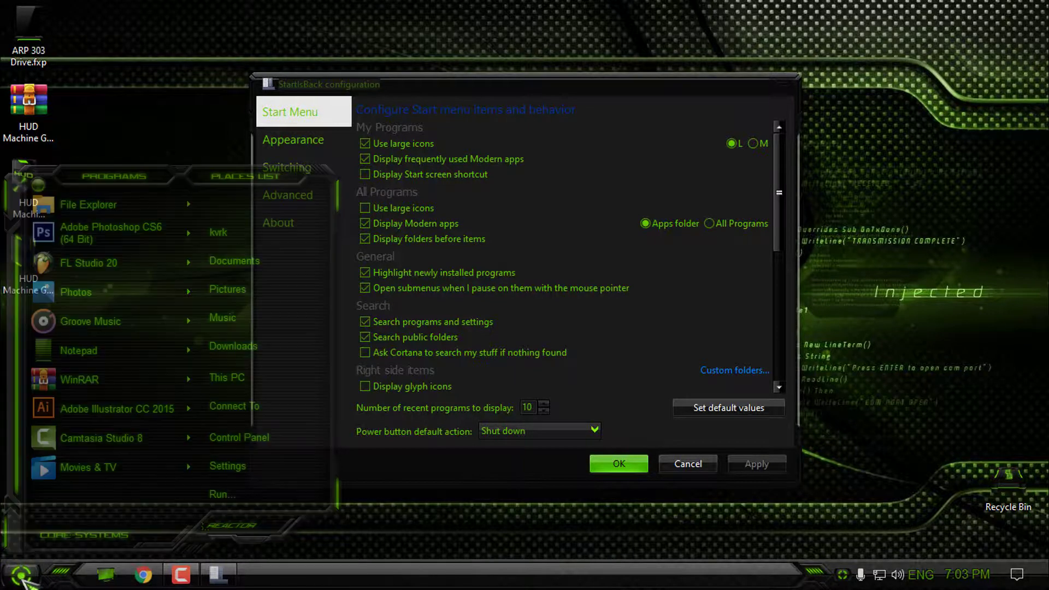
{"action": "left_click", "coordinate": [620, 464]}
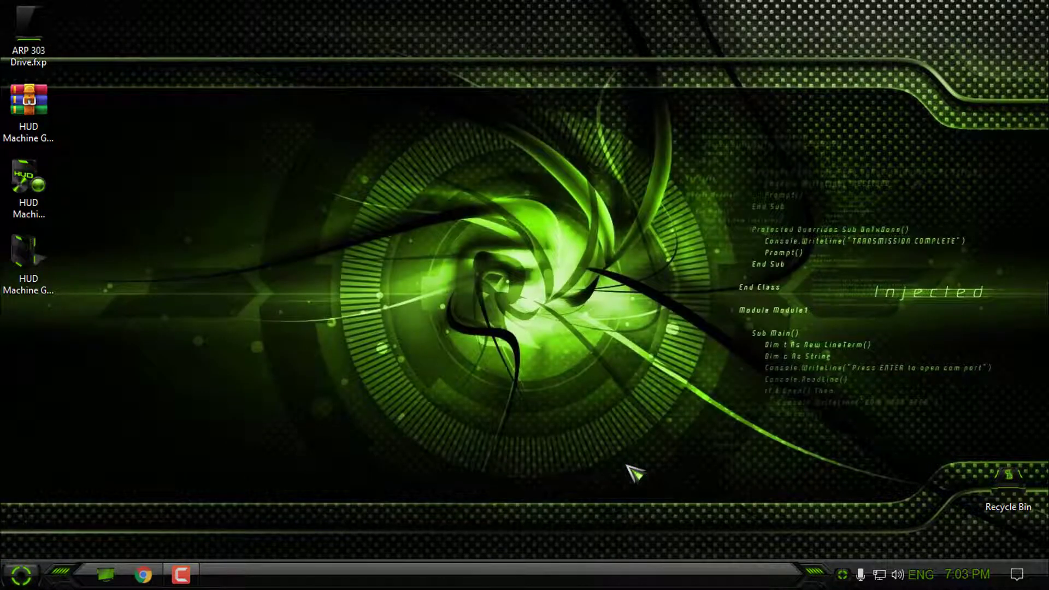